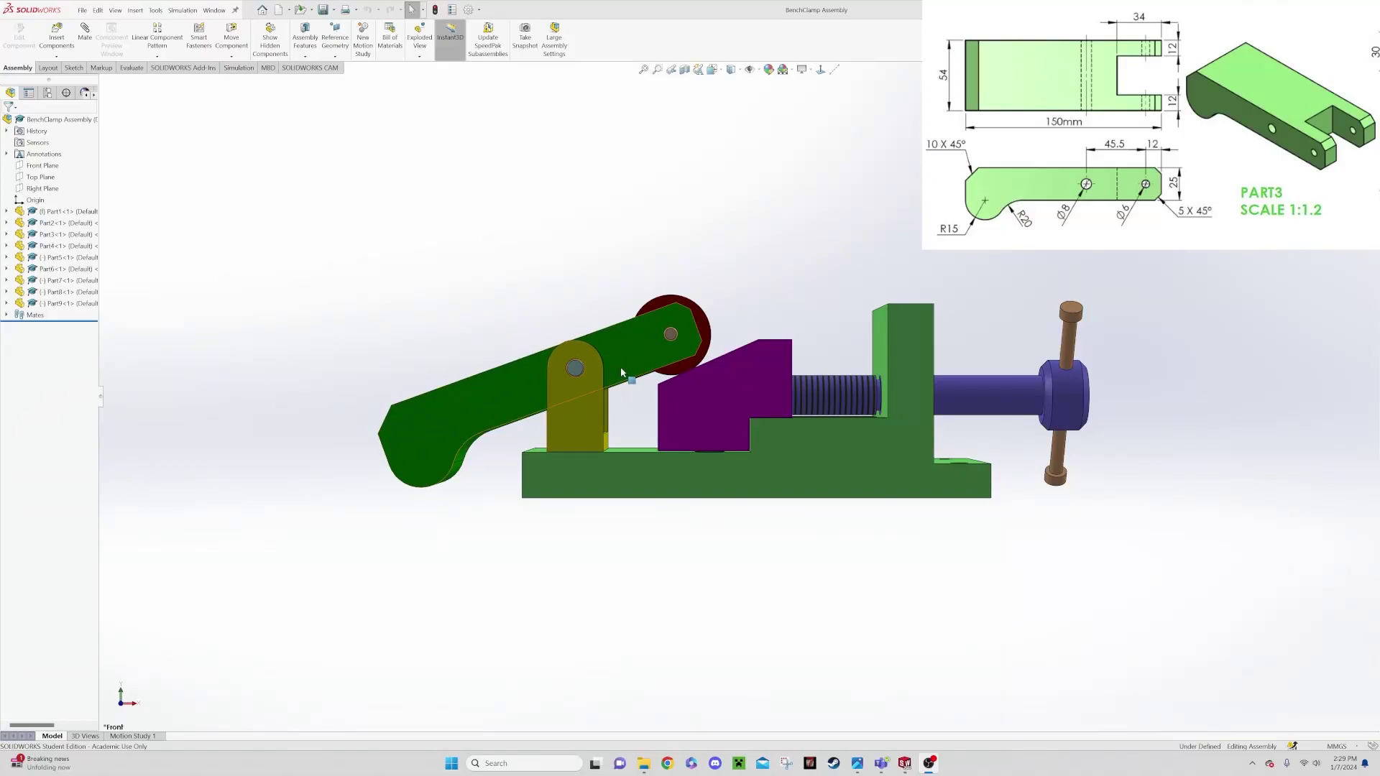
Slide the purple pusher, swing the green clamp arm against it, then close the assembly without saving.
mouse_move(704, 399)
left_mouse_down()
mouse_move(671, 401)
mouse_move(712, 394)
mouse_move(684, 399)
left_mouse_up()
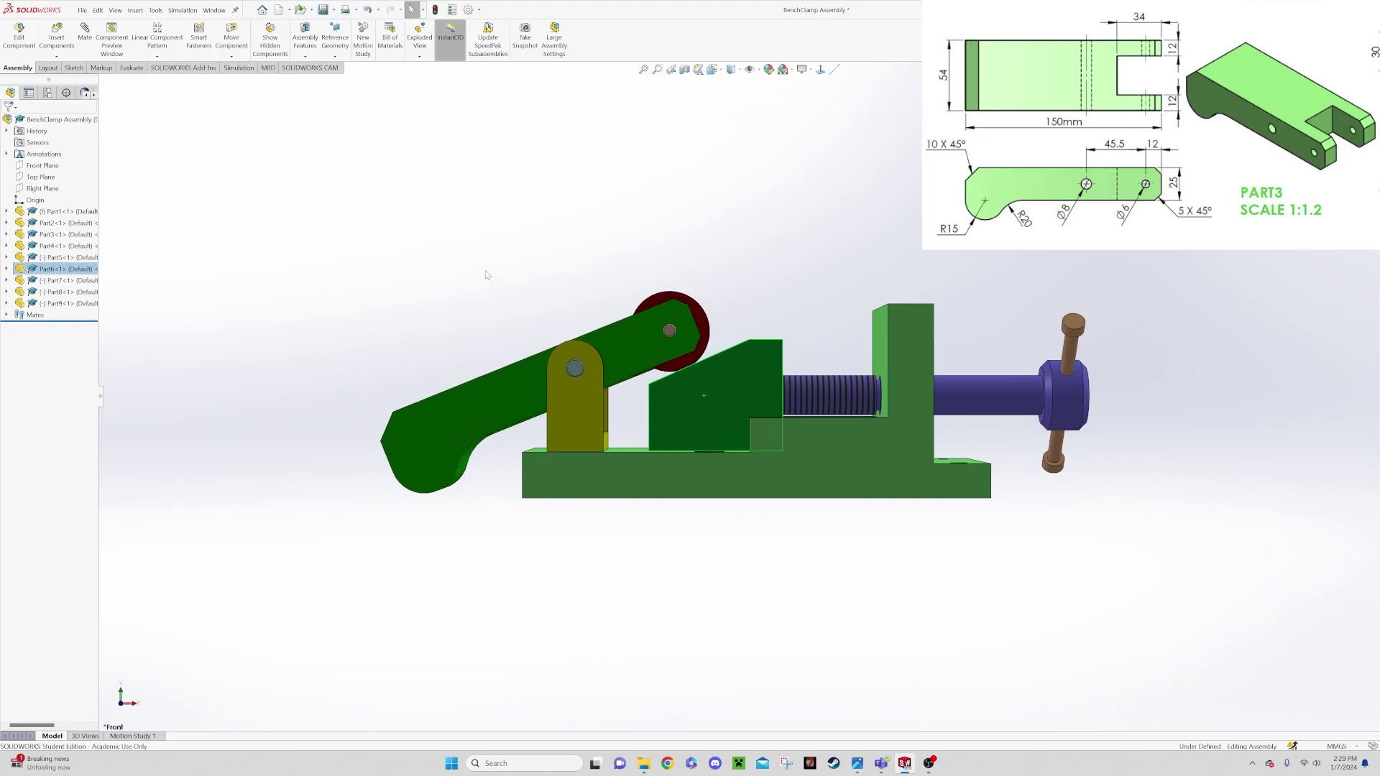
middle_click_drag(485, 273, 571, 375)
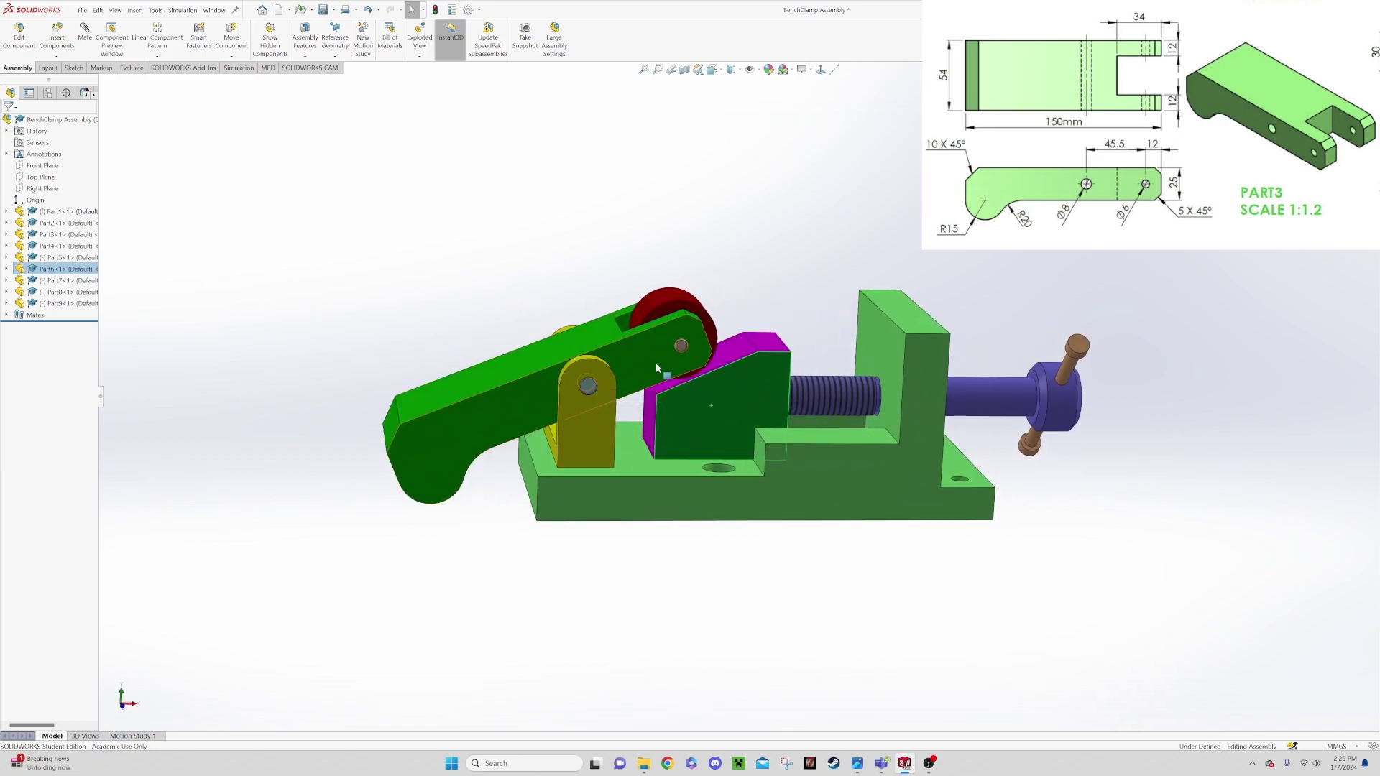
left_click_drag(656, 368, 615, 408)
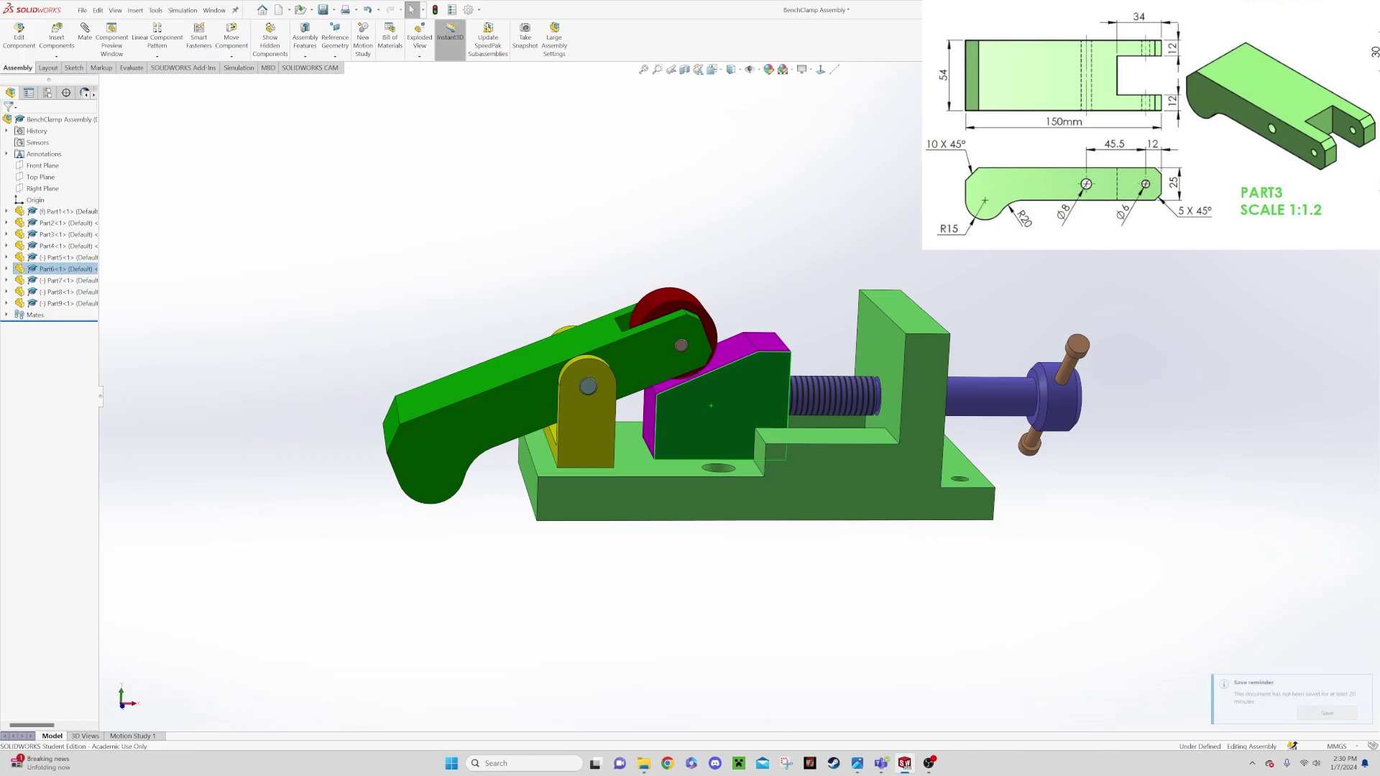
key("Delete")
left_click(665, 394)
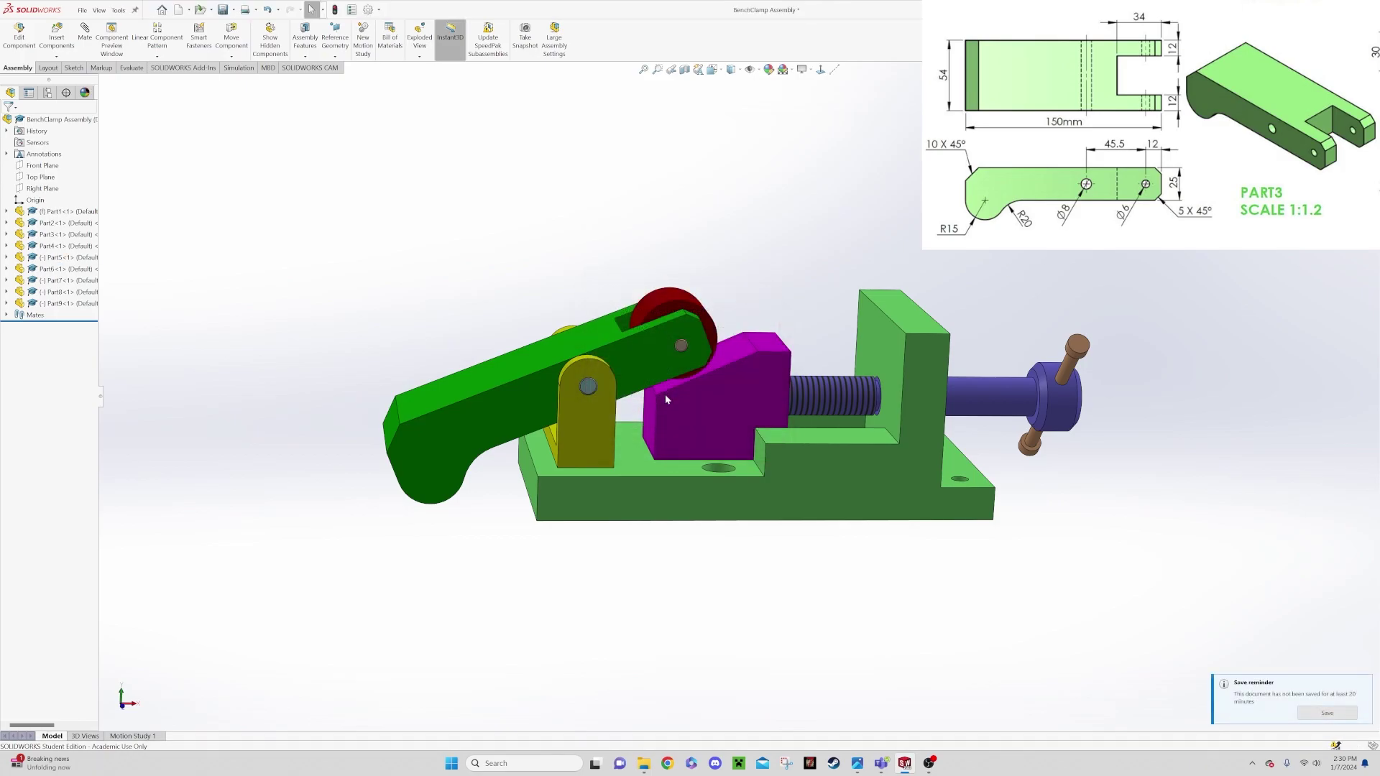
Create a new part and start a sketch on its Front Plane.
left_click(179, 9)
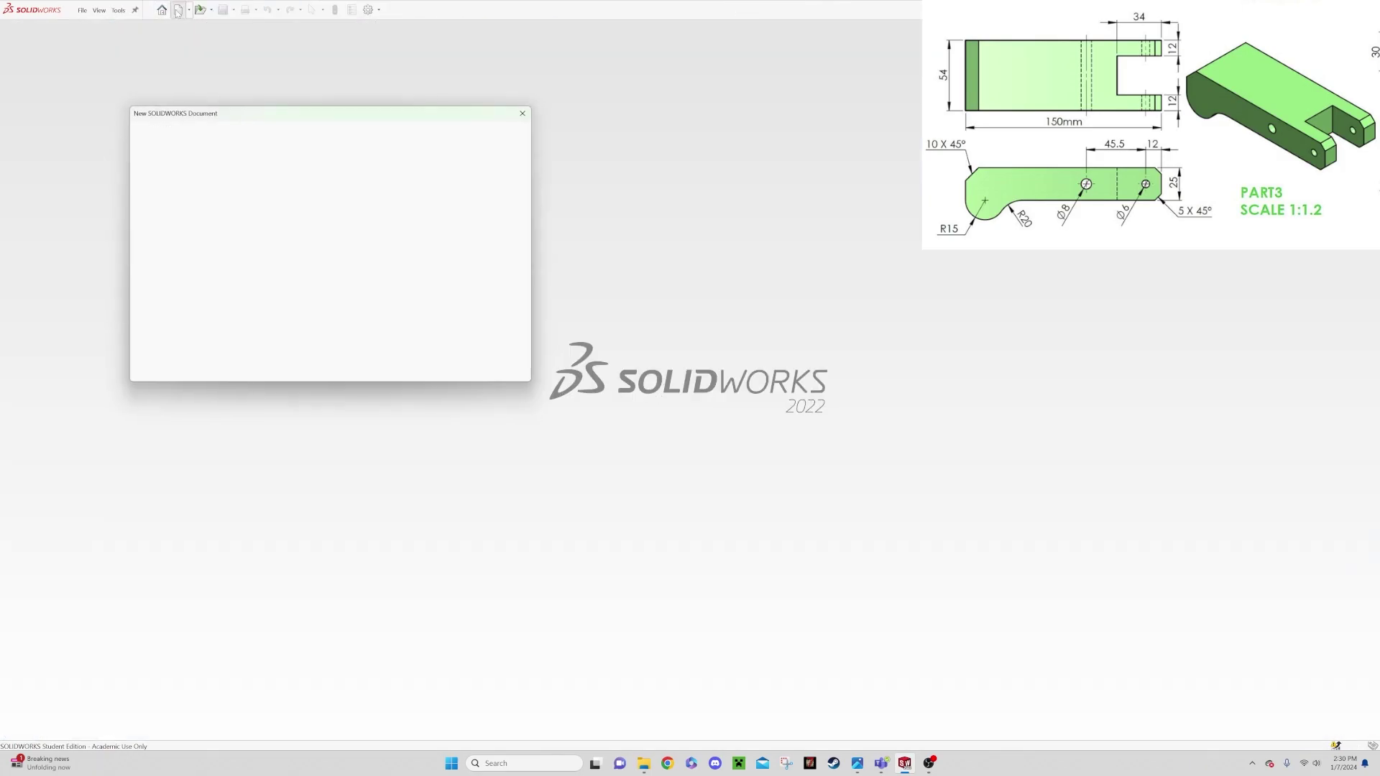
left_click(152, 151)
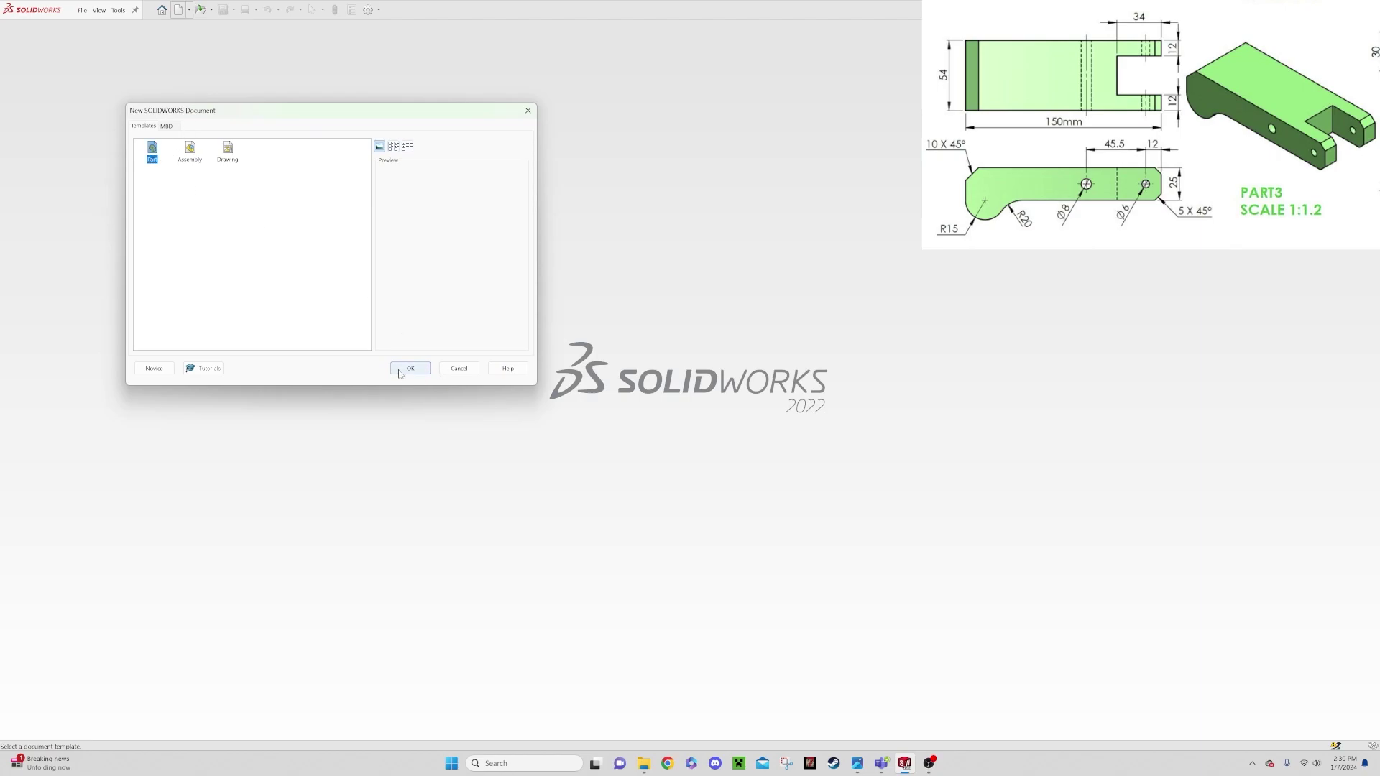
left_click(424, 370)
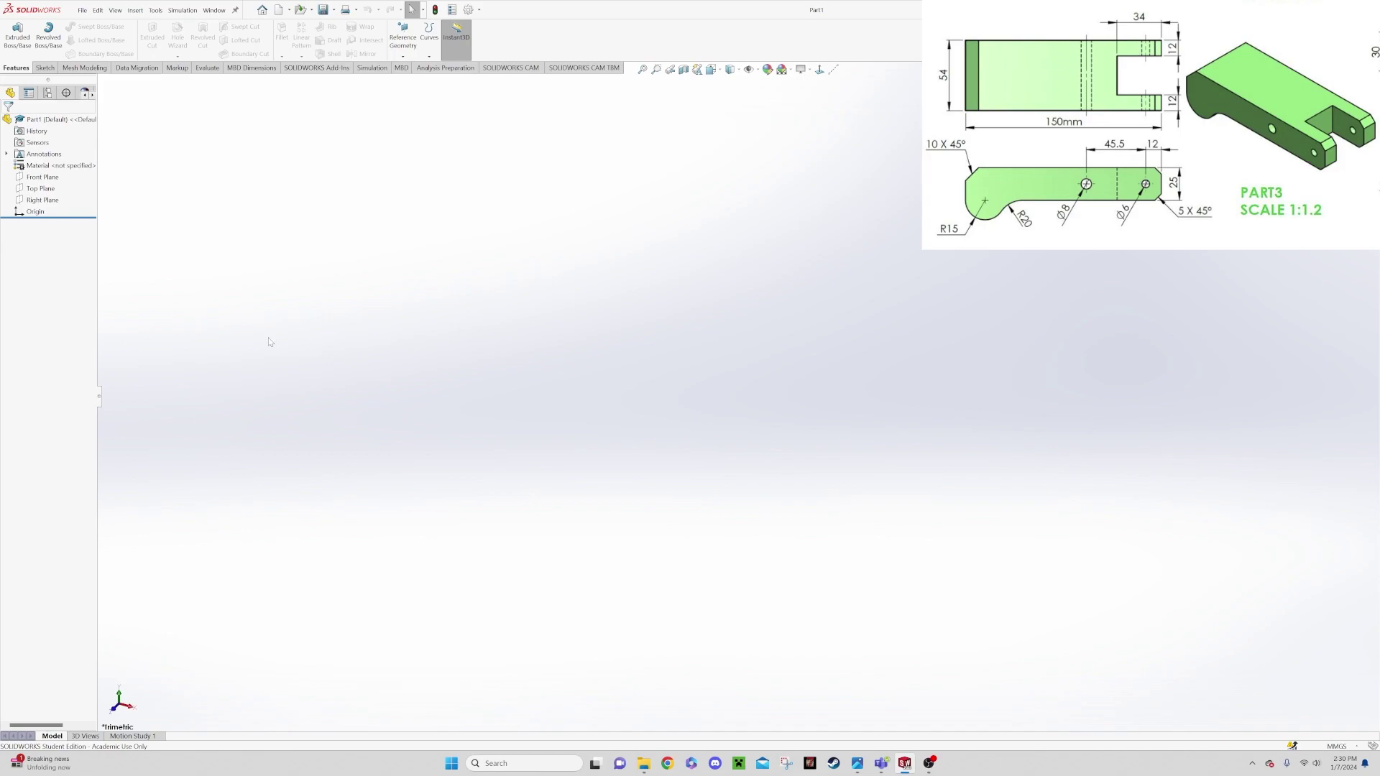
left_click(43, 176)
left_click(63, 175)
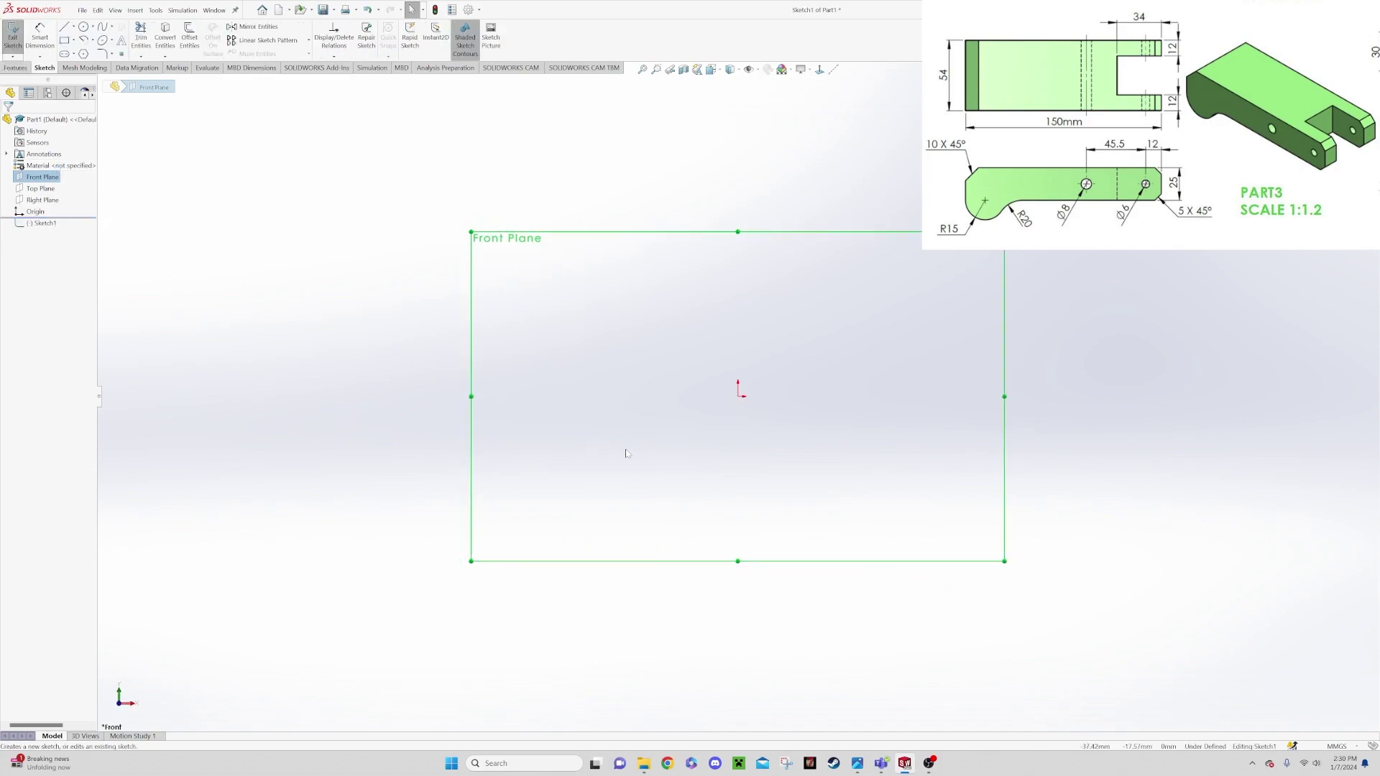
Draw one vertical and one horizontal centerline, both passing through the sketch origin.
left_click(834, 70)
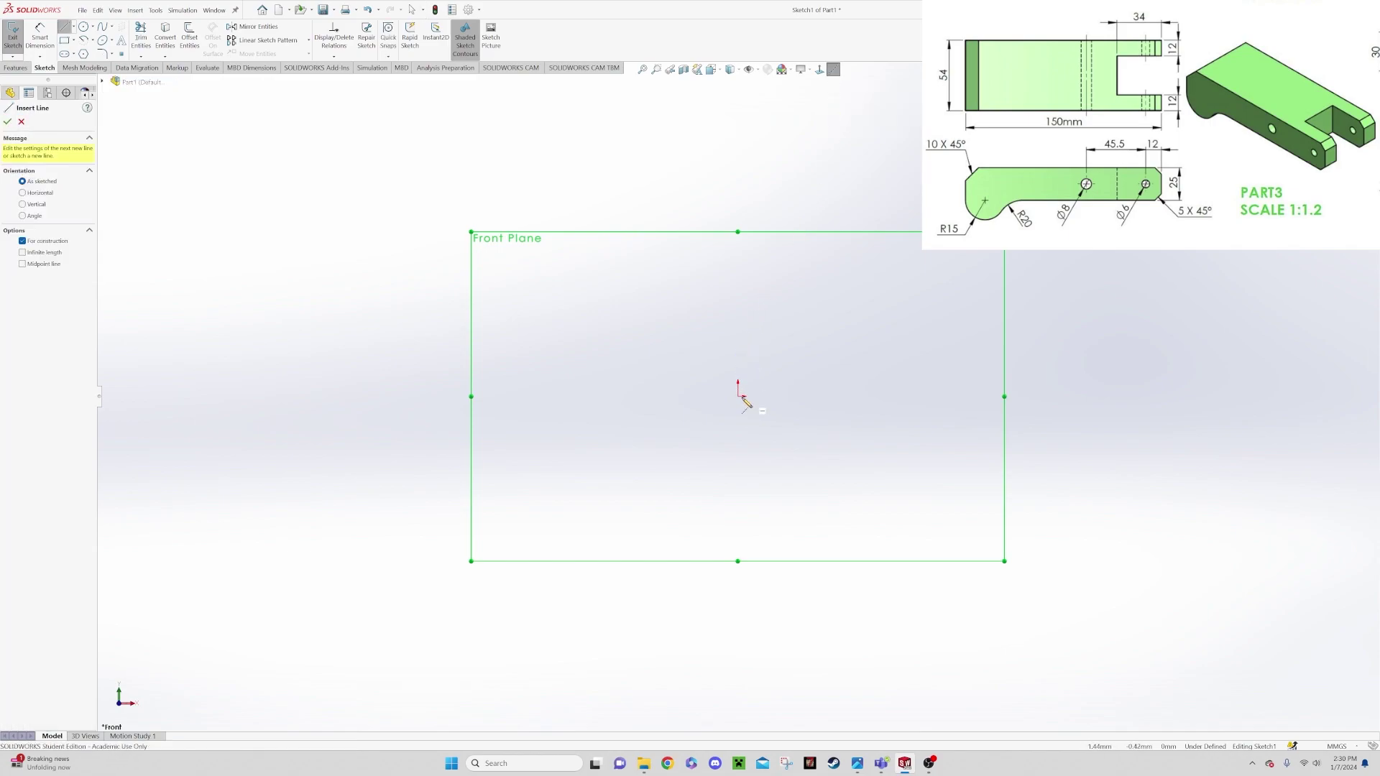
left_click(738, 126)
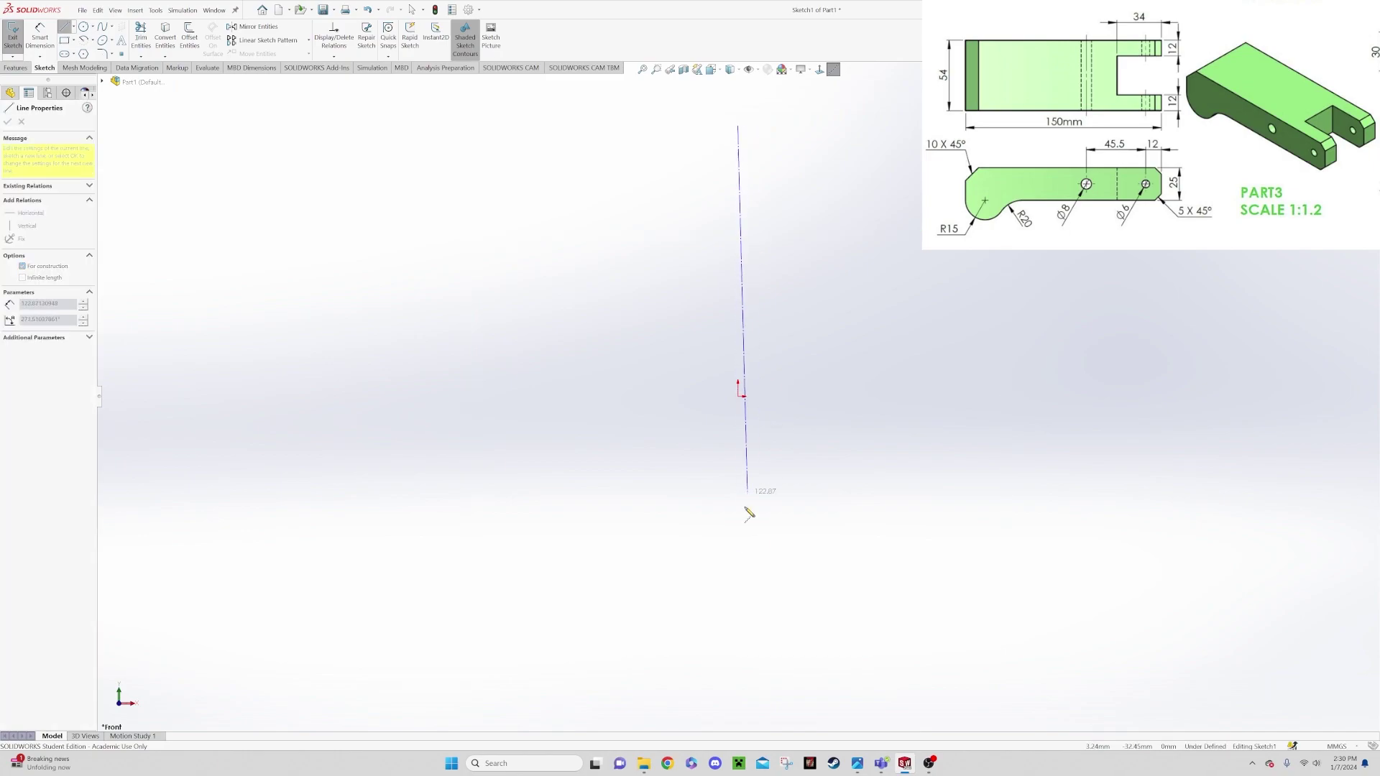
left_click(740, 626)
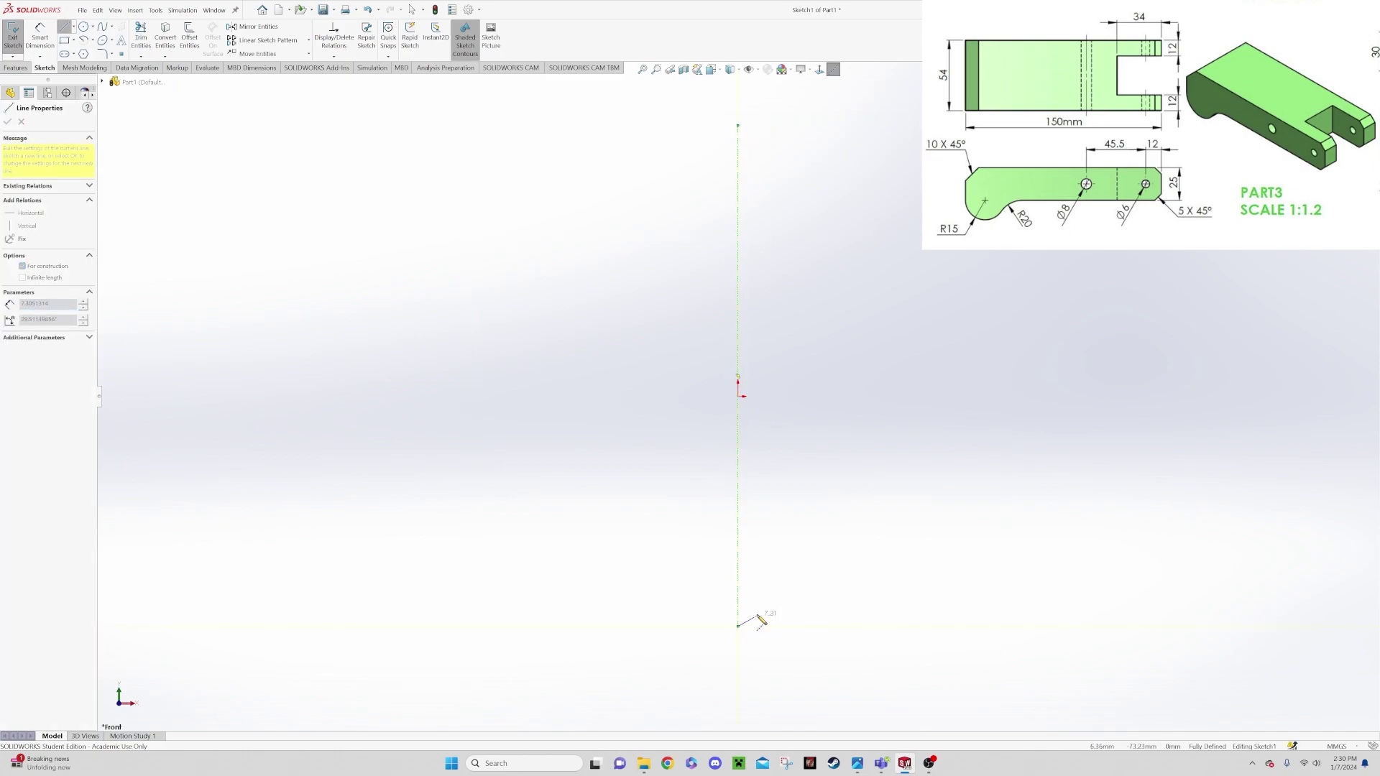
key("Escape")
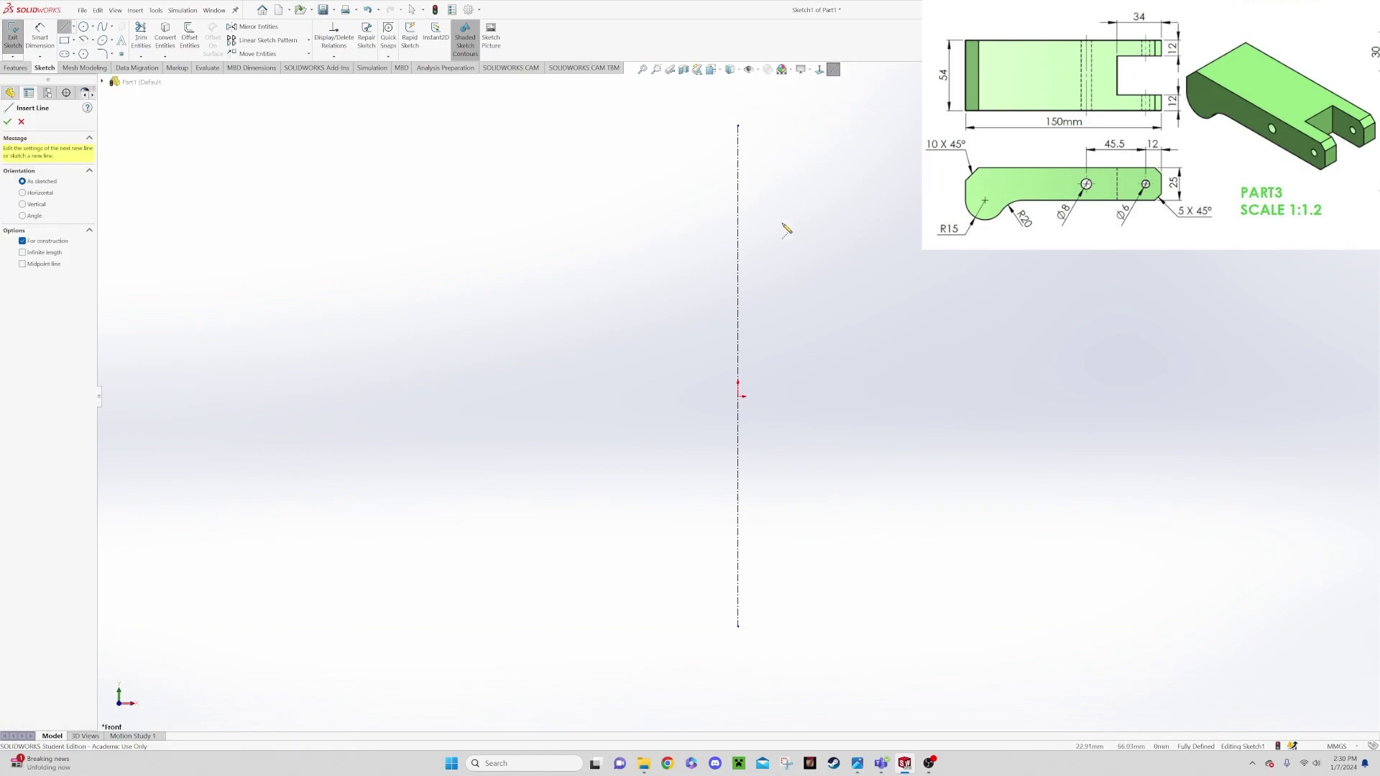
left_click(245, 396)
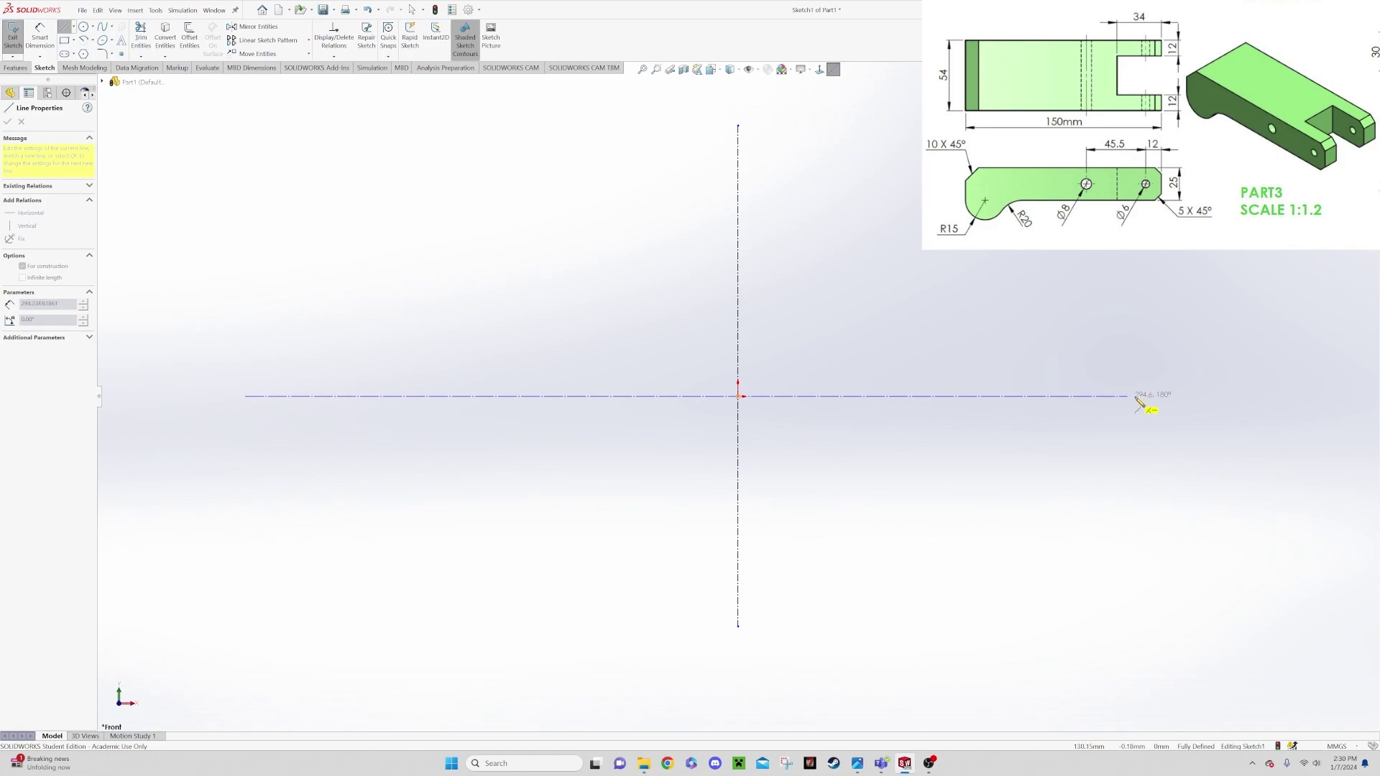
left_click(1206, 401)
key("Escape")
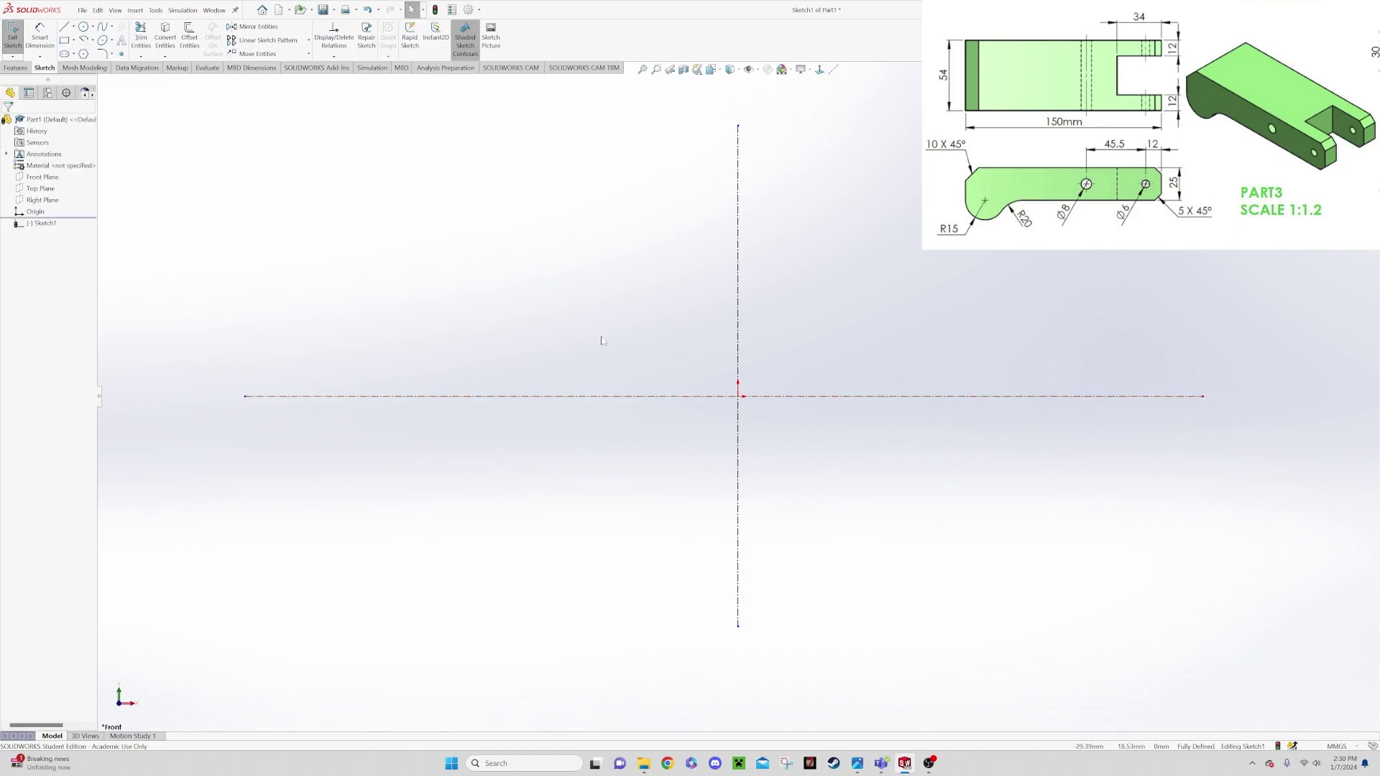
Draw lines from the origin up 20.57, left along the top edge, and down to the centerline.
left_click(64, 26)
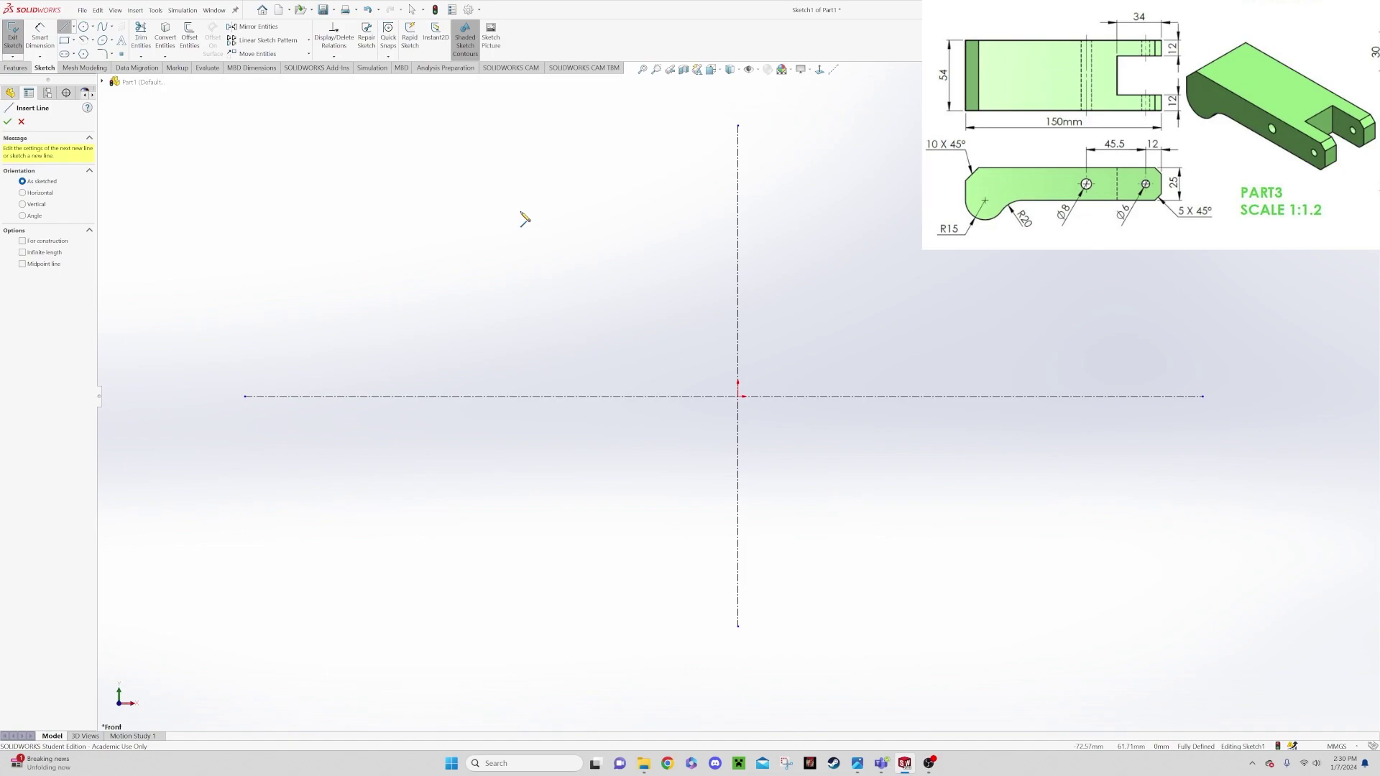
left_click(738, 397)
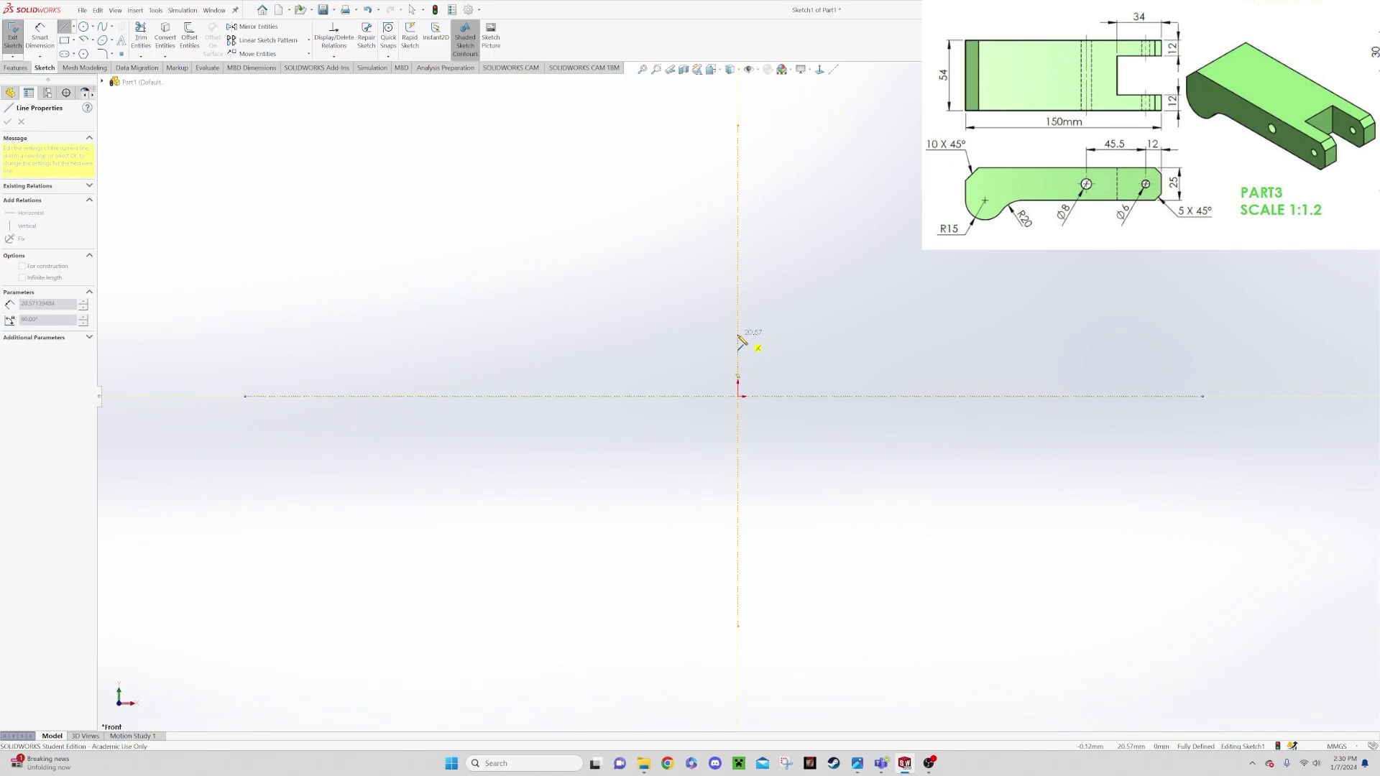
left_click(738, 335)
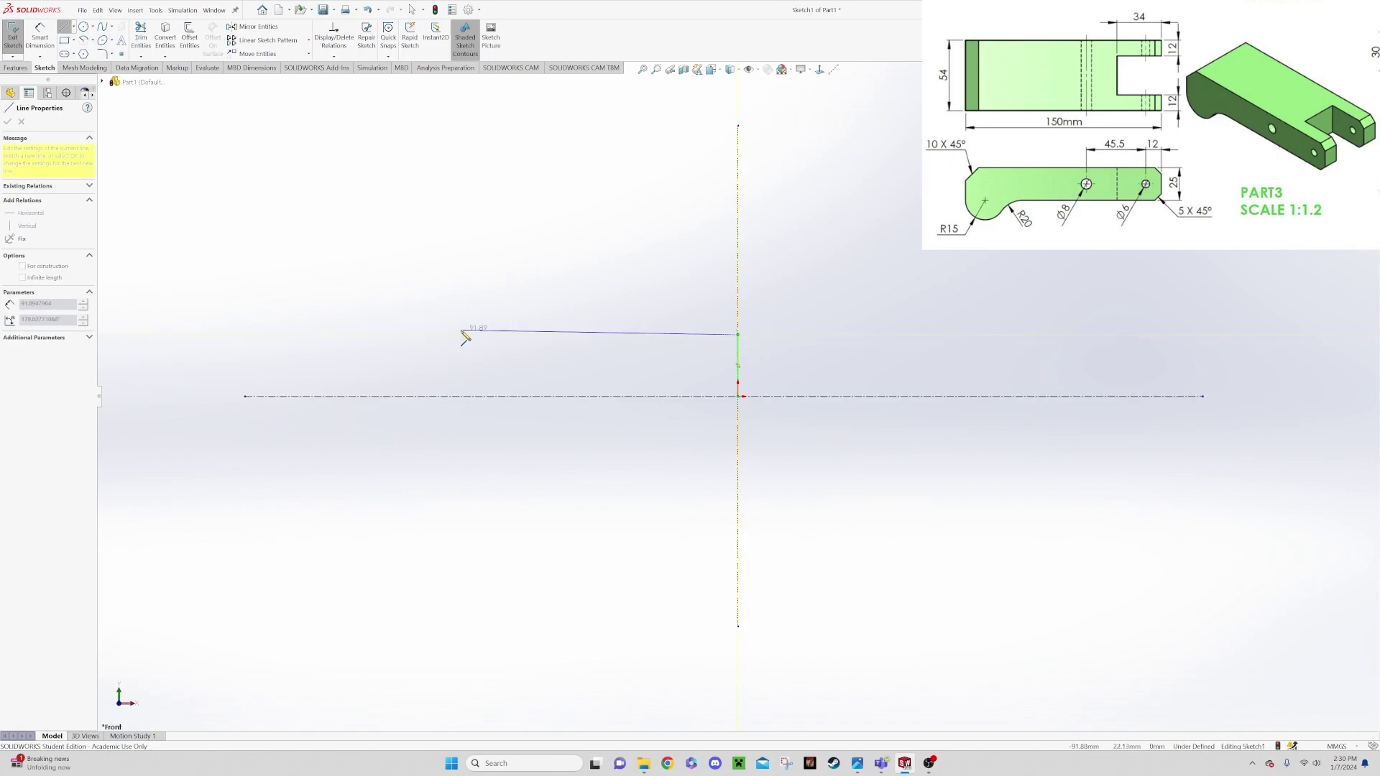
left_click(342, 334)
left_click(343, 396)
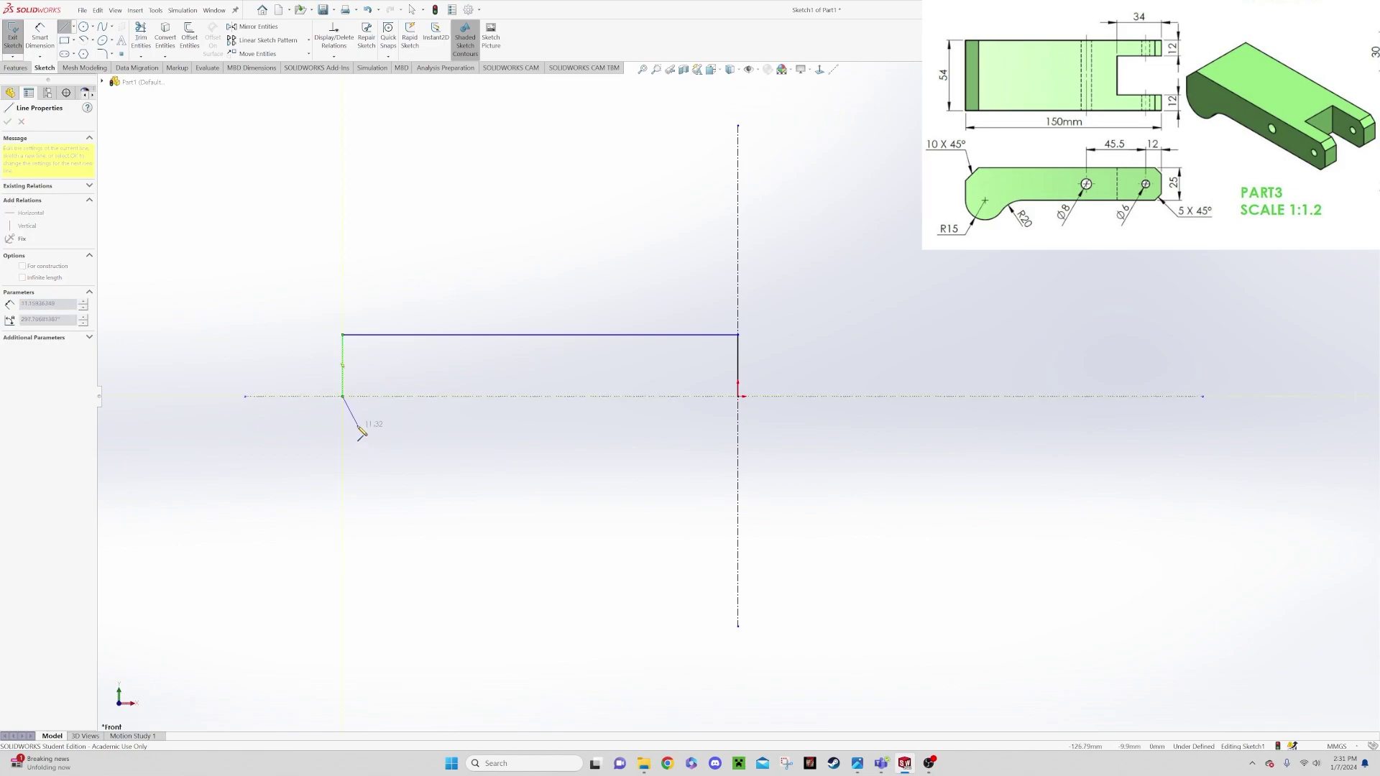
double_click(342, 397)
Add a half-round tangent arc below the left end and close the profile back at the origin.
left_click(343, 397)
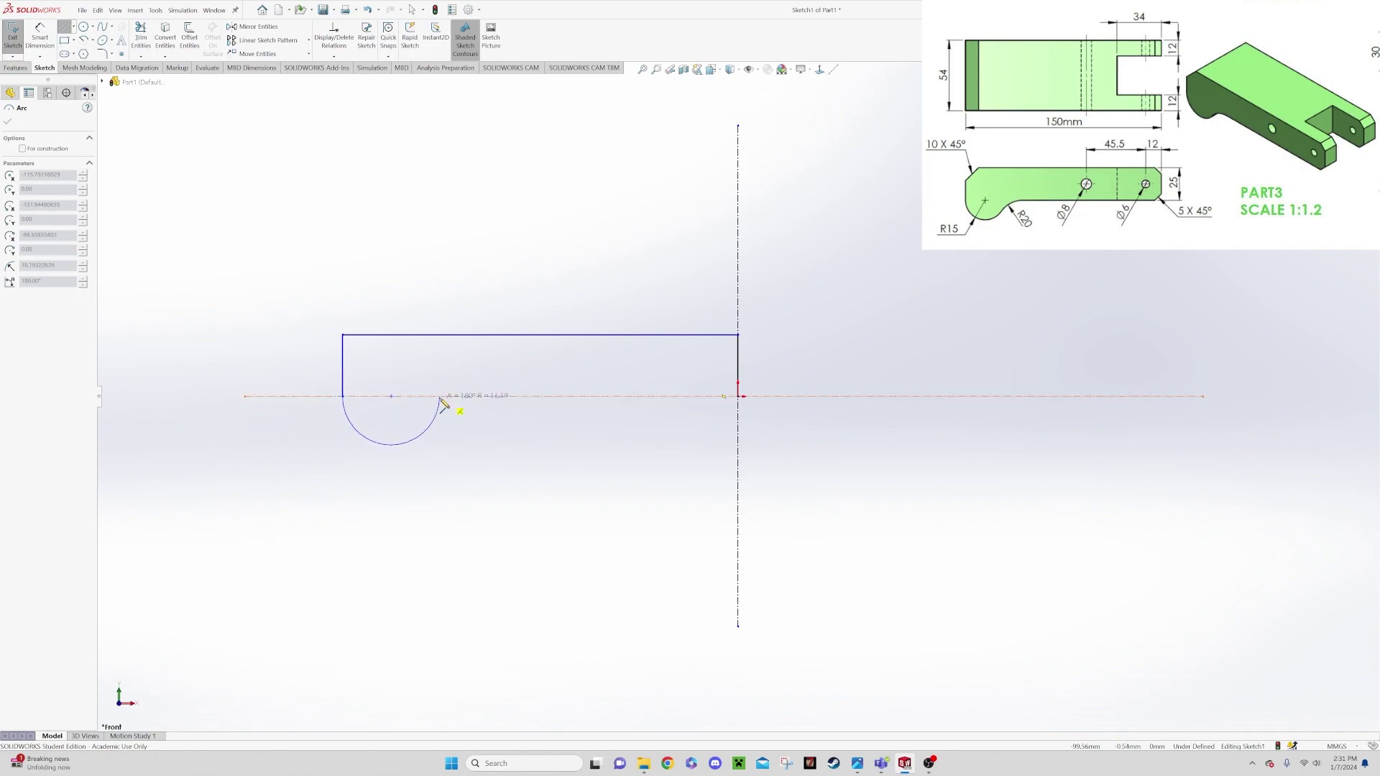
left_click(440, 399)
left_click(739, 397)
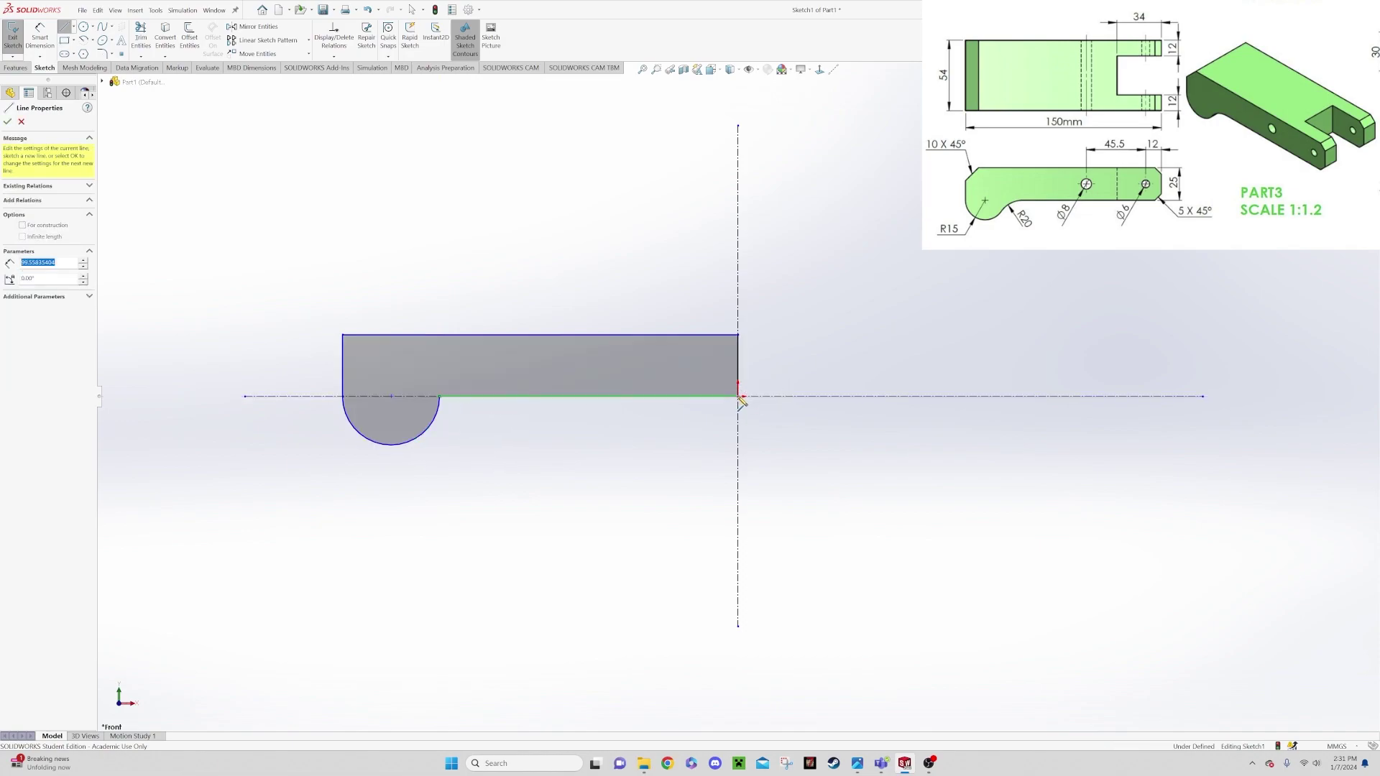
left_click(736, 350)
Dimension the outline's overall length between the vertical edges as 150 mm.
left_click(41, 39)
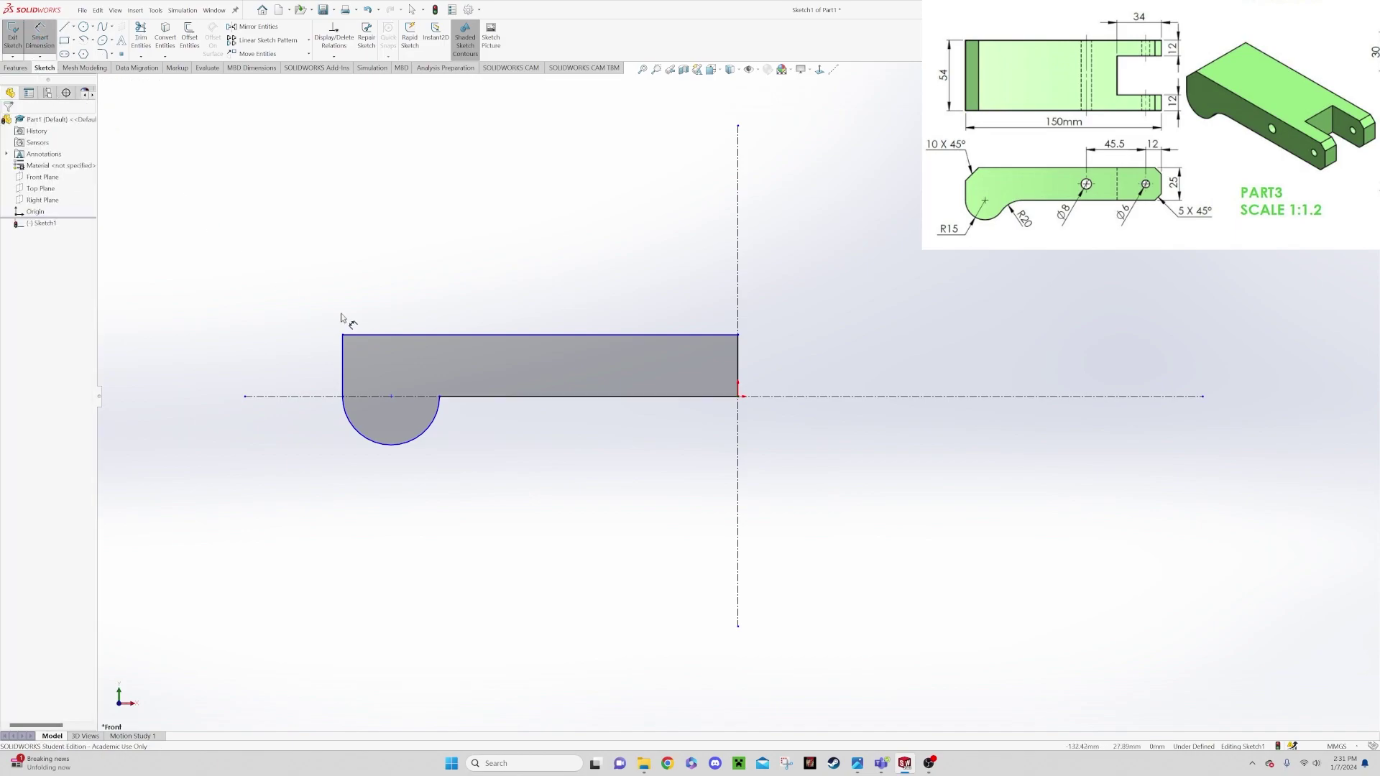
left_click(344, 370)
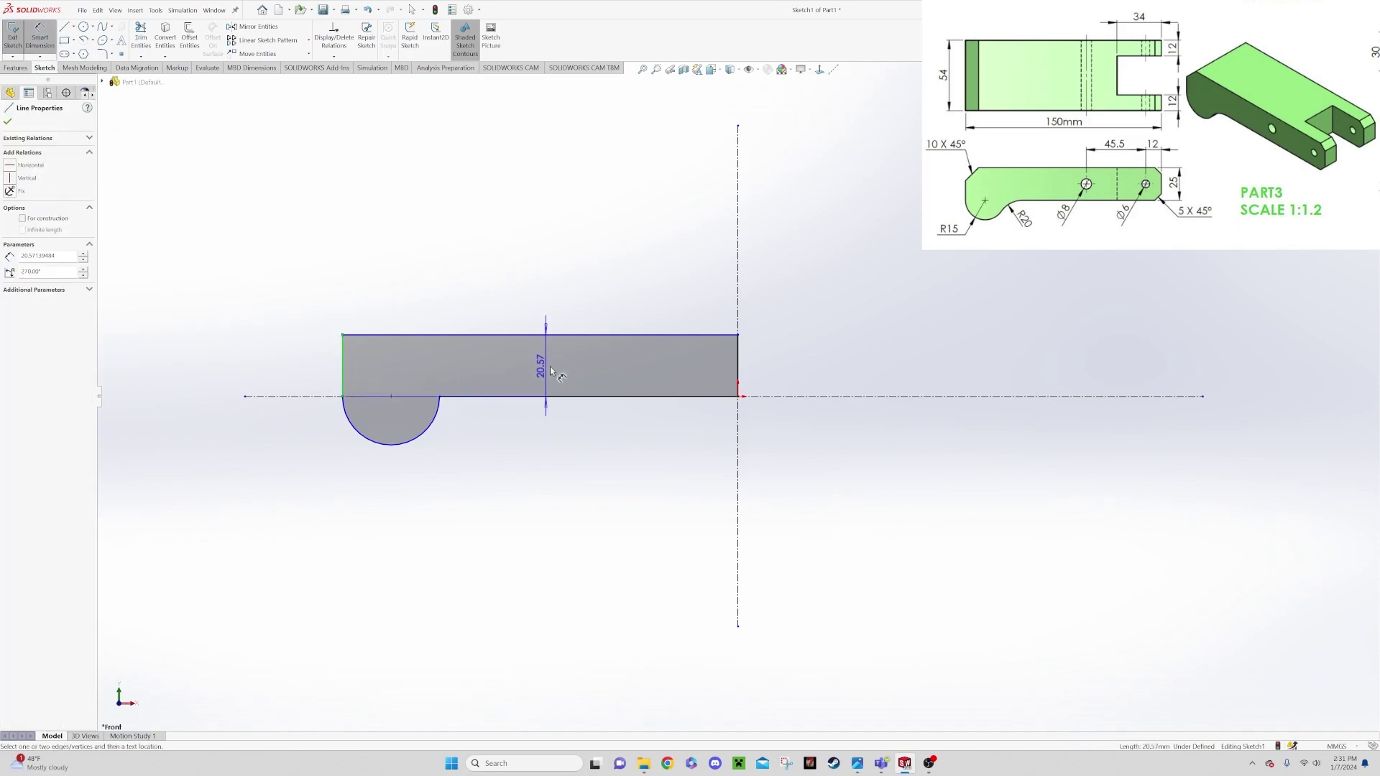
left_click(737, 367)
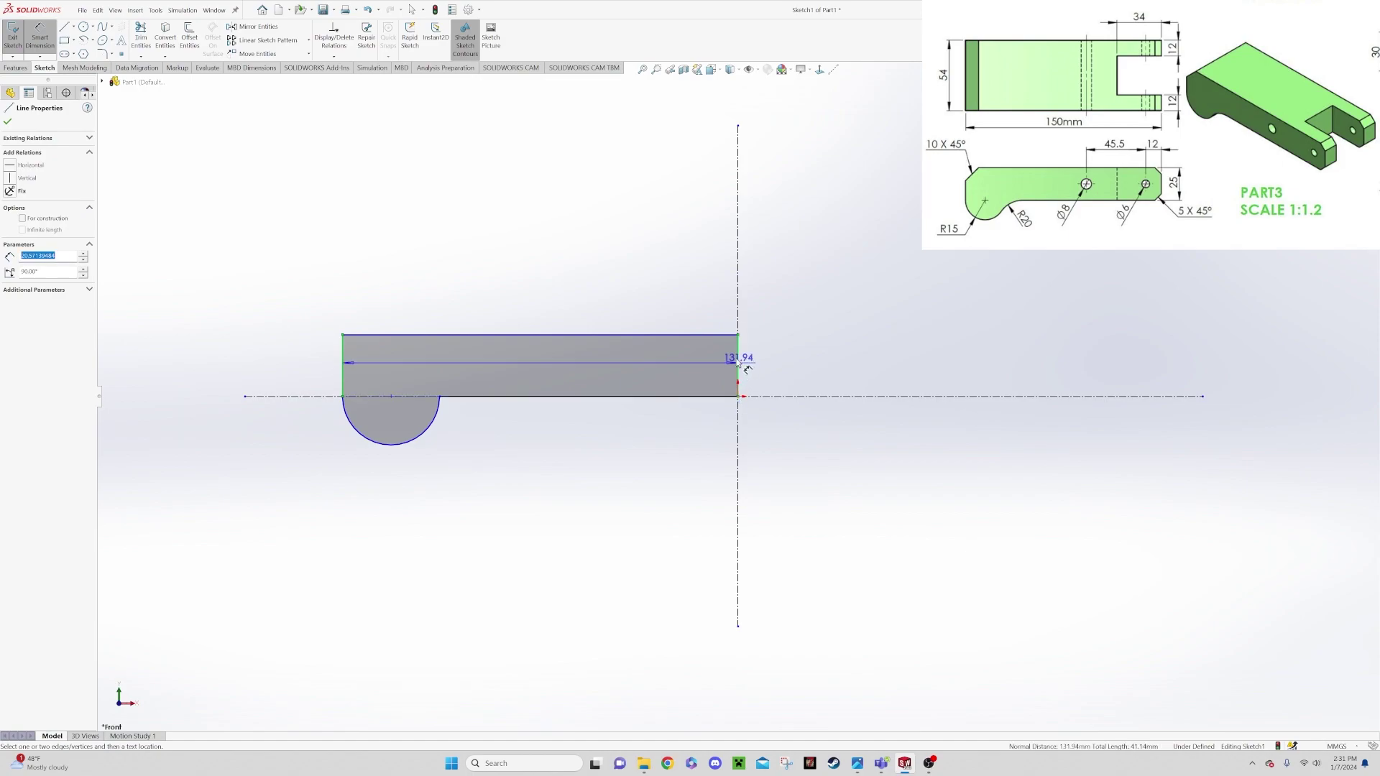
left_click(609, 171)
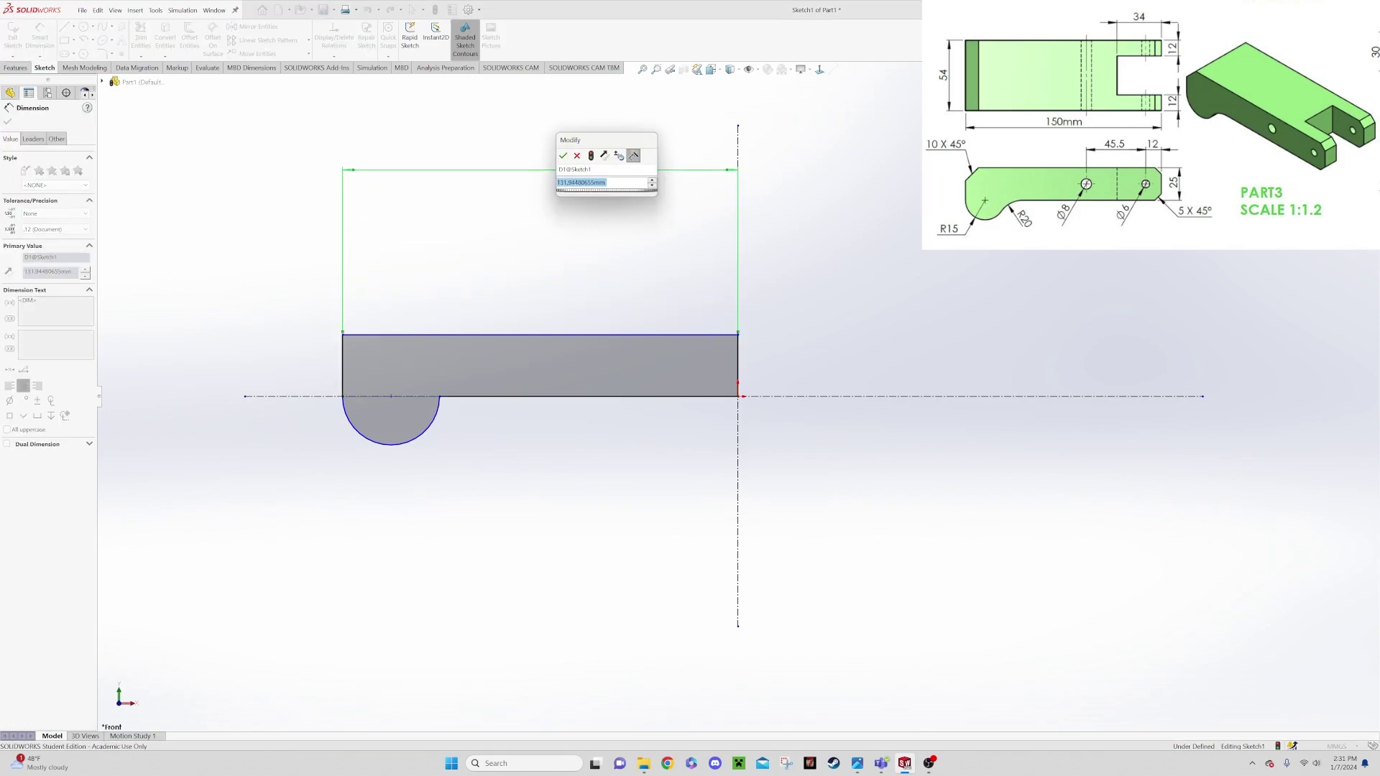
type("150")
key("Return")
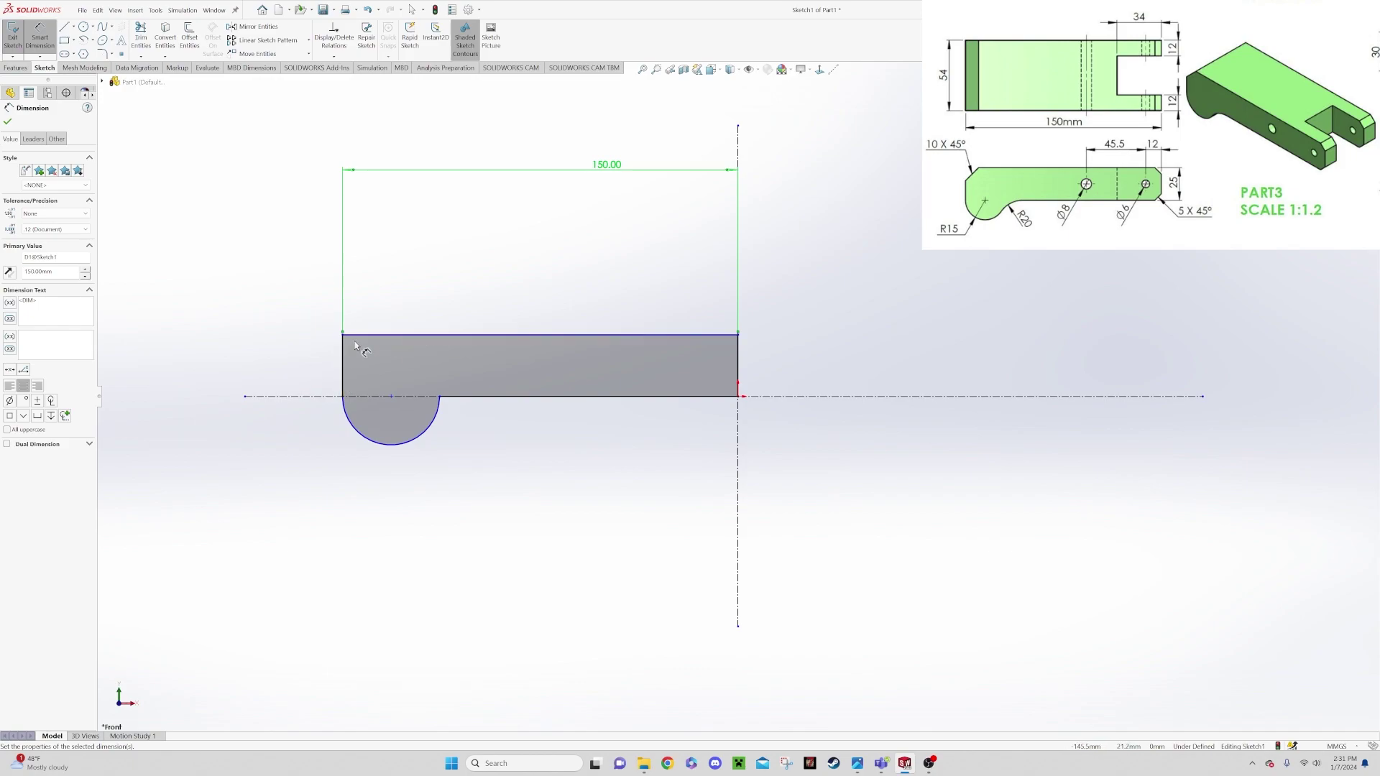
Give the rounded end a 15 mm radius dimension.
left_click(366, 442)
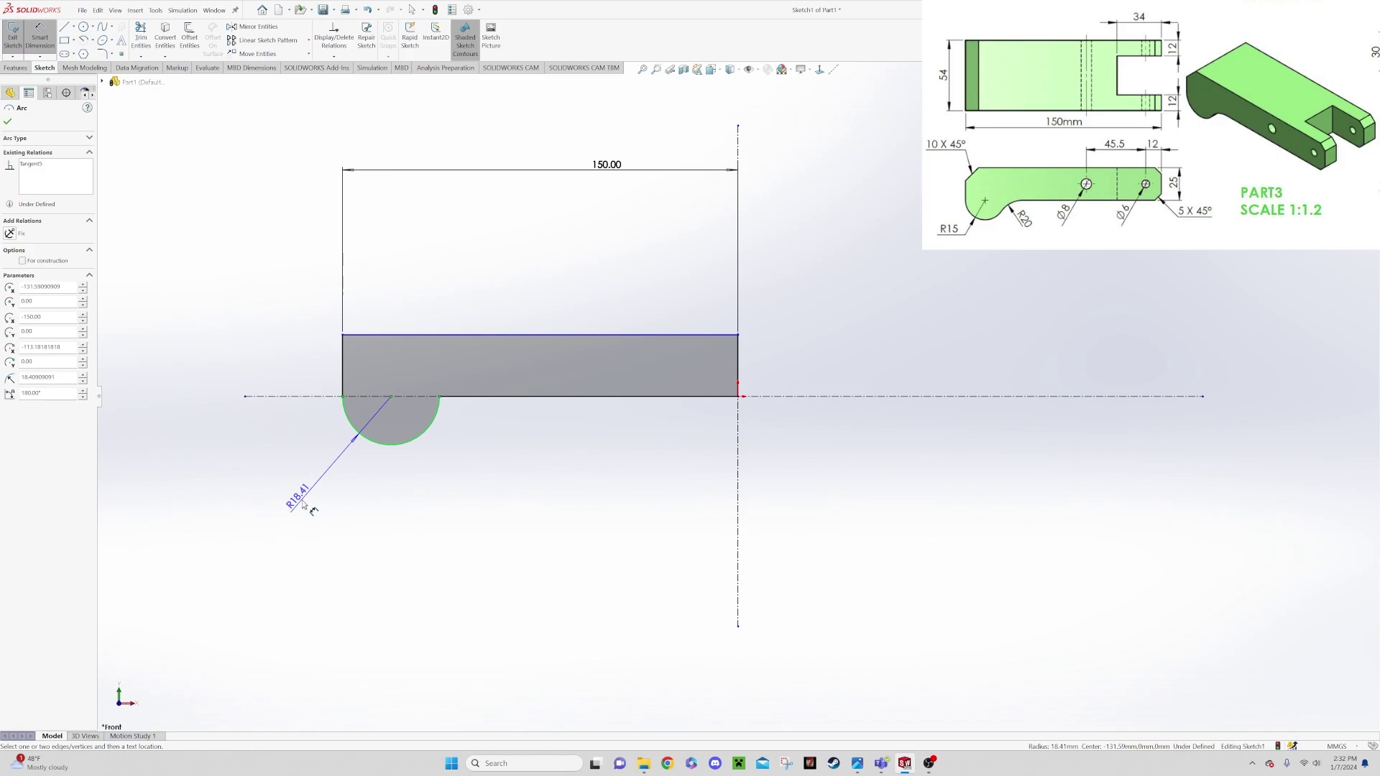
left_click(304, 504)
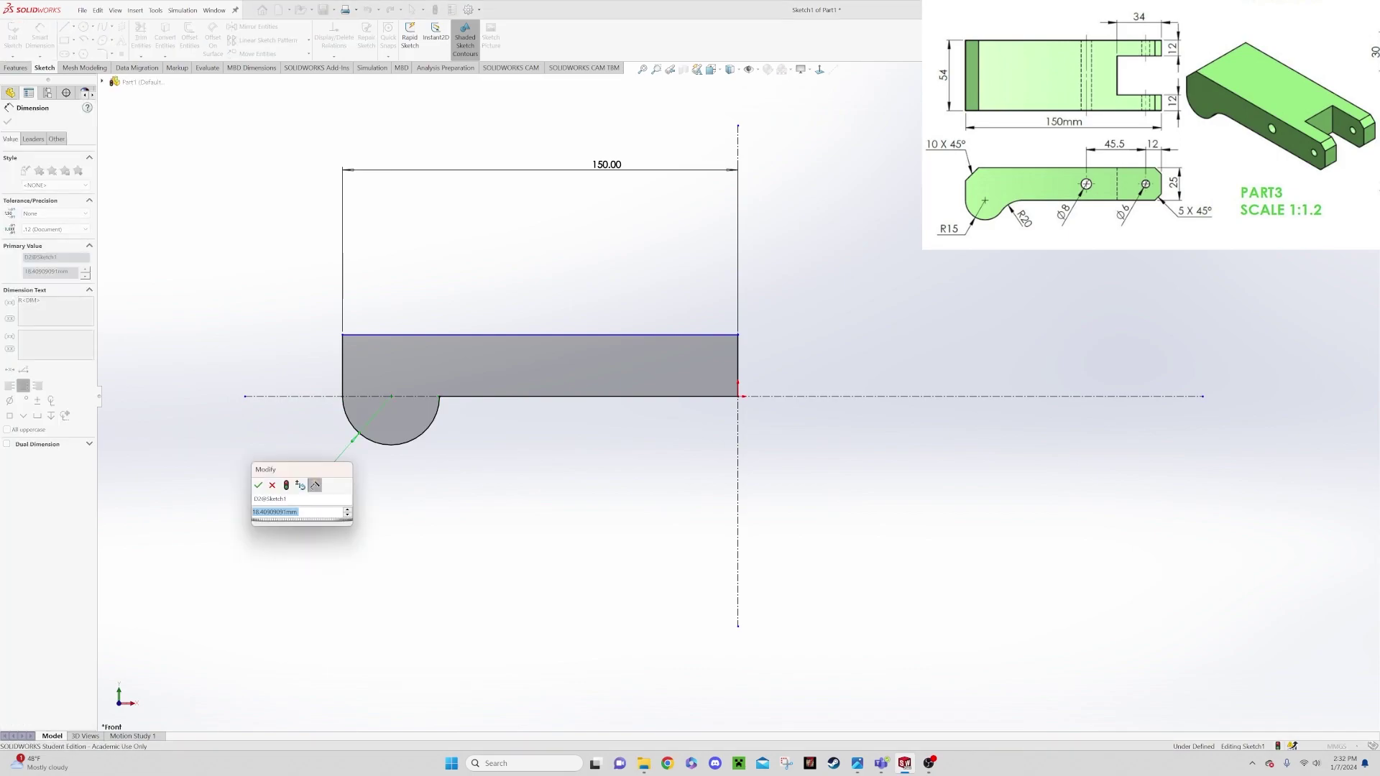
type("15")
key("Return")
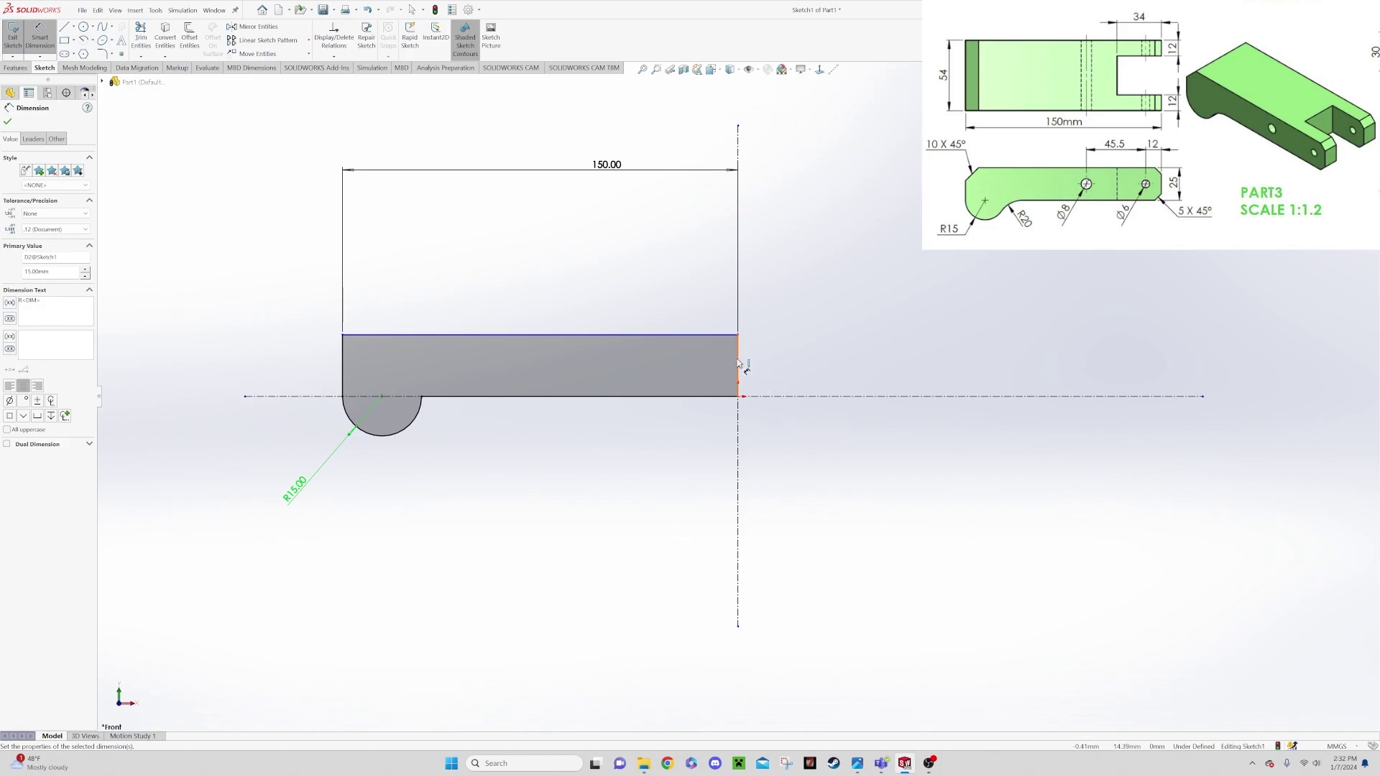
Dimension the height between the top and bottom edges as 25 mm.
left_click(718, 336)
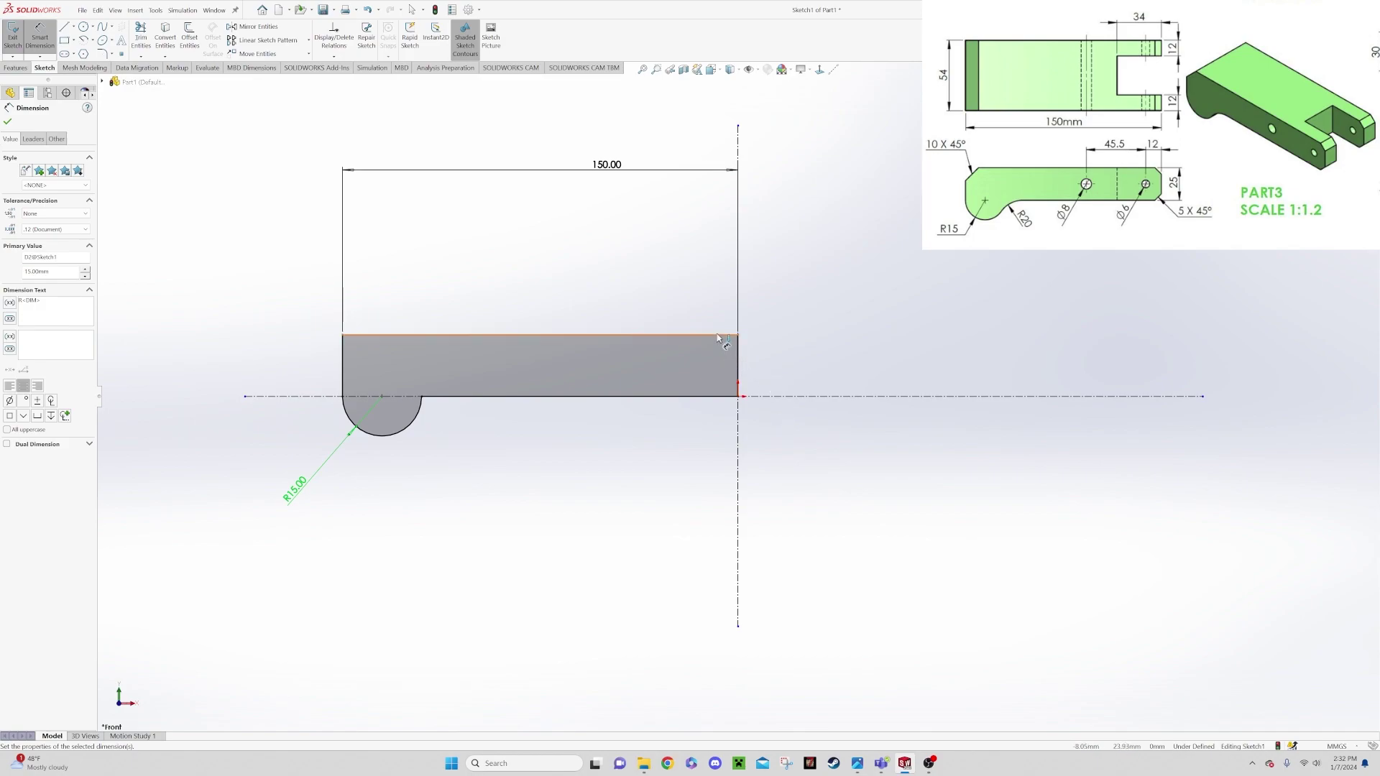
left_click(713, 396)
left_click(860, 365)
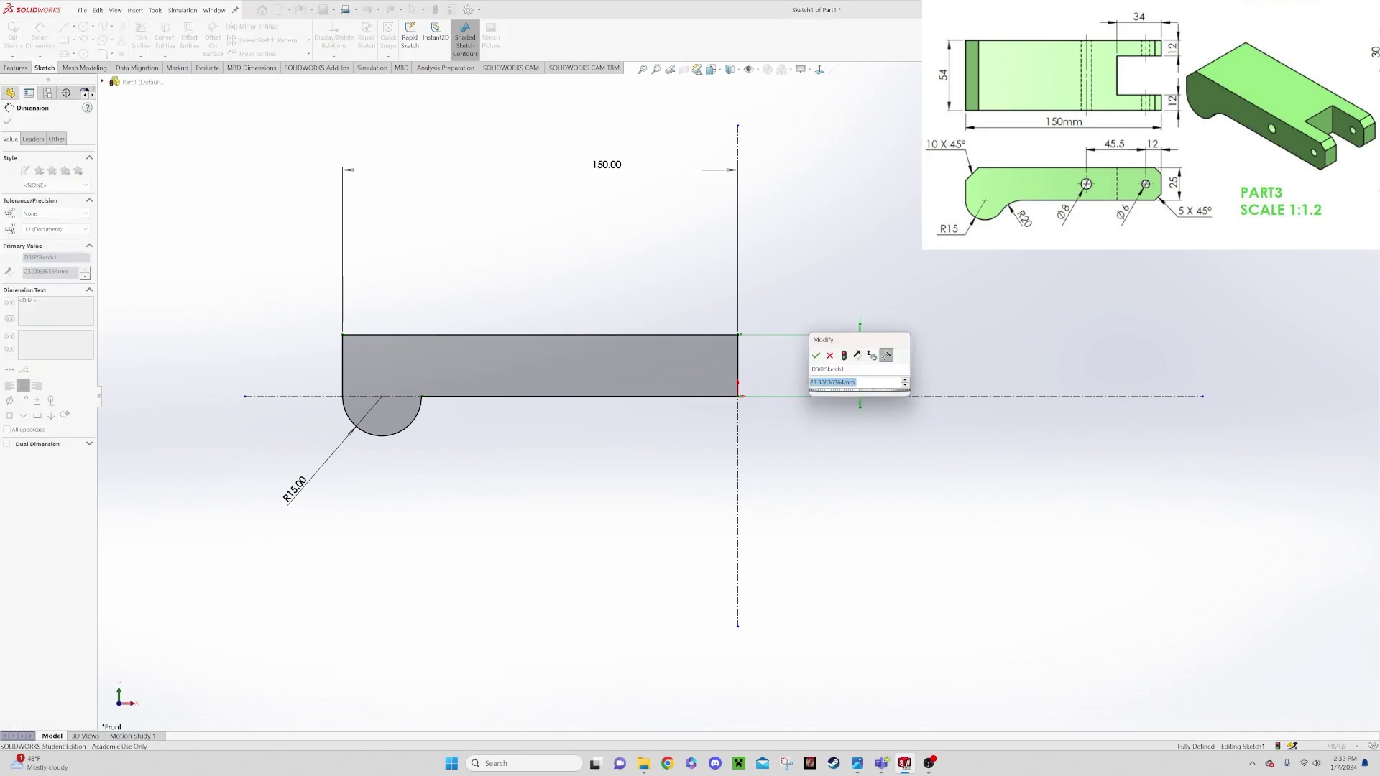
type("25")
key("Return")
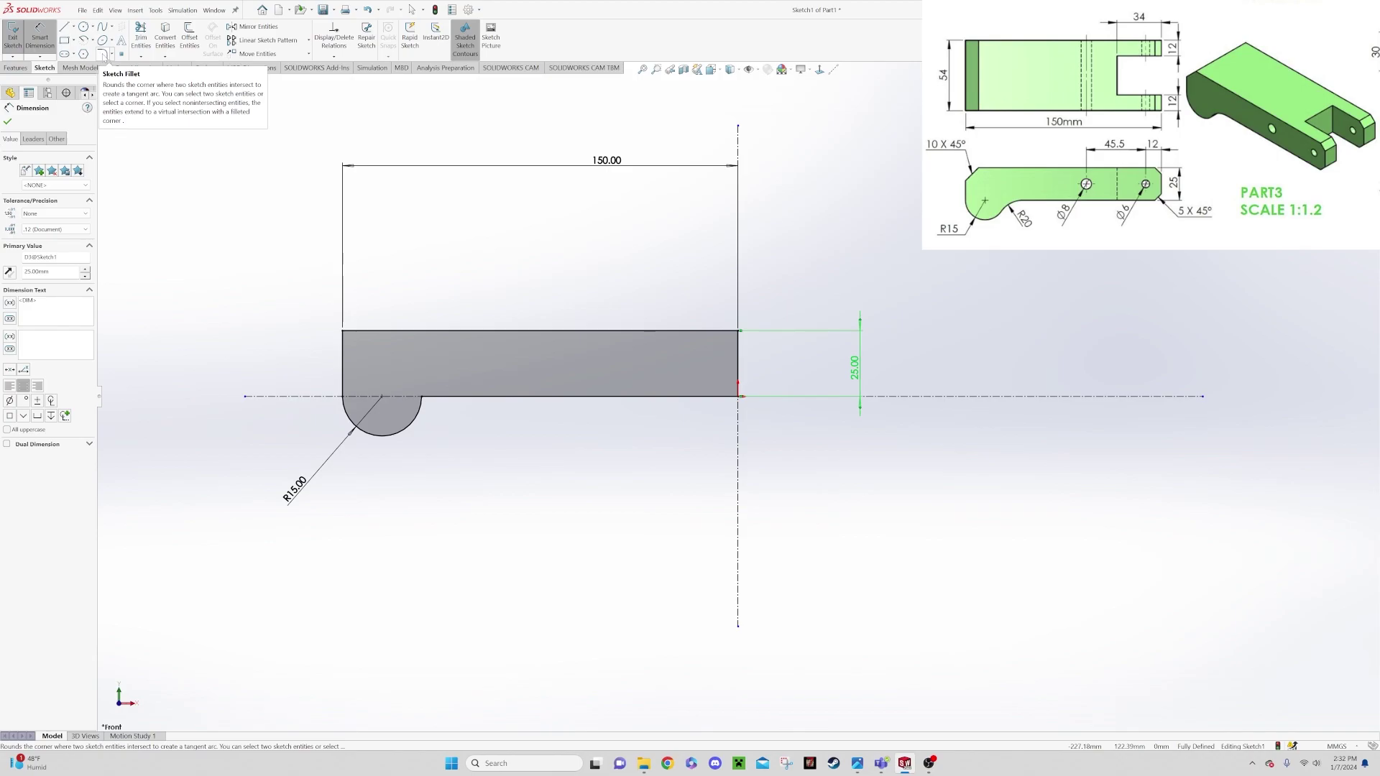
Fillet the corner where the arc meets the bottom line with a 20 mm radius.
left_click(102, 54)
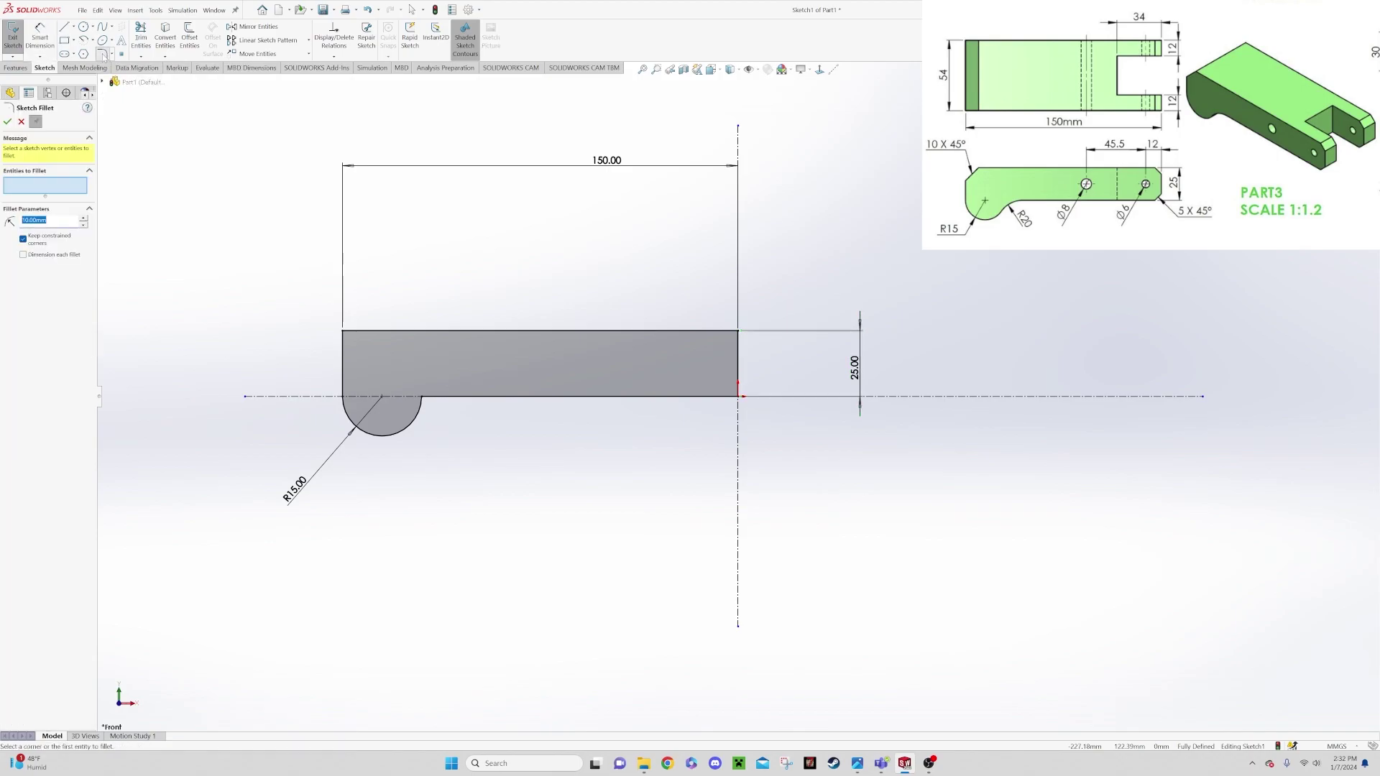
left_click(424, 400)
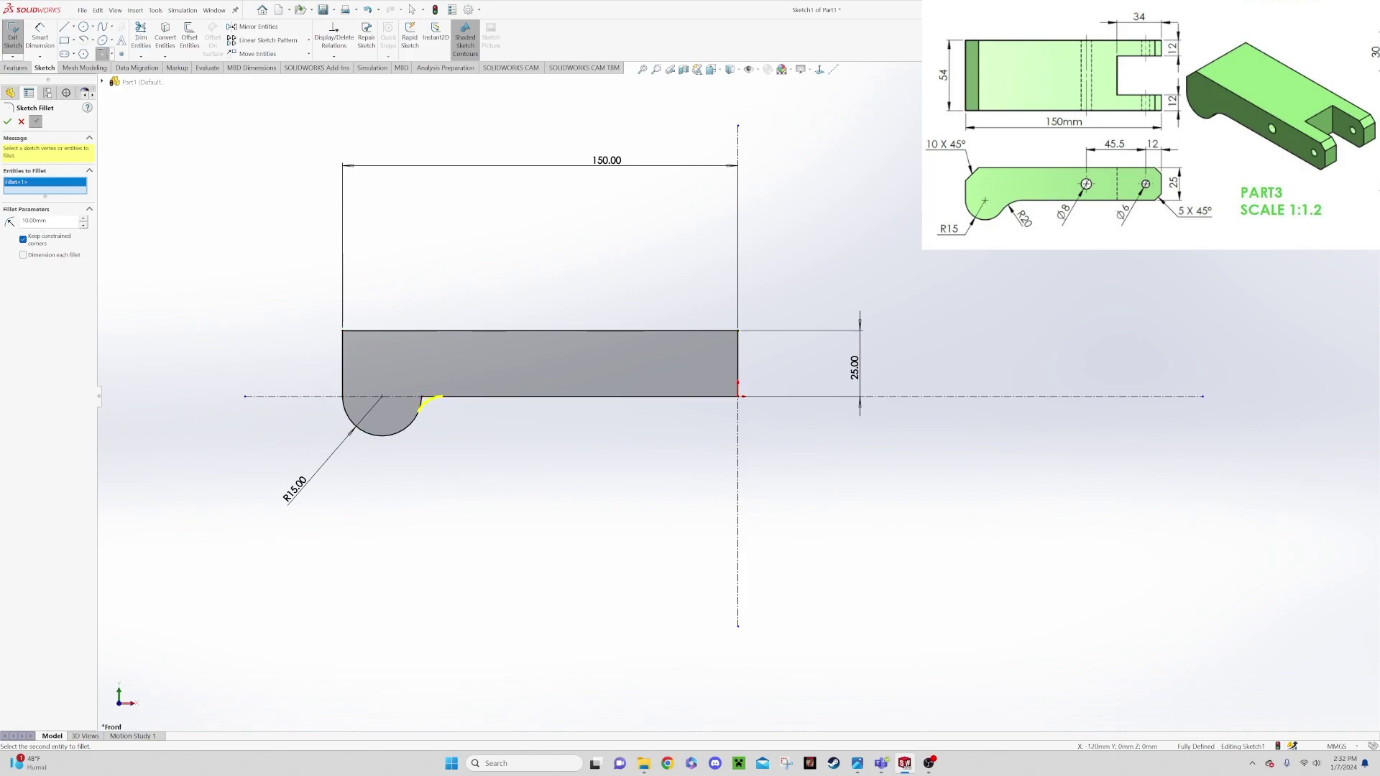
type("20")
key("BackSpace")
key("BackSpace")
key("BackSpace")
key("BackSpace")
left_click(476, 401)
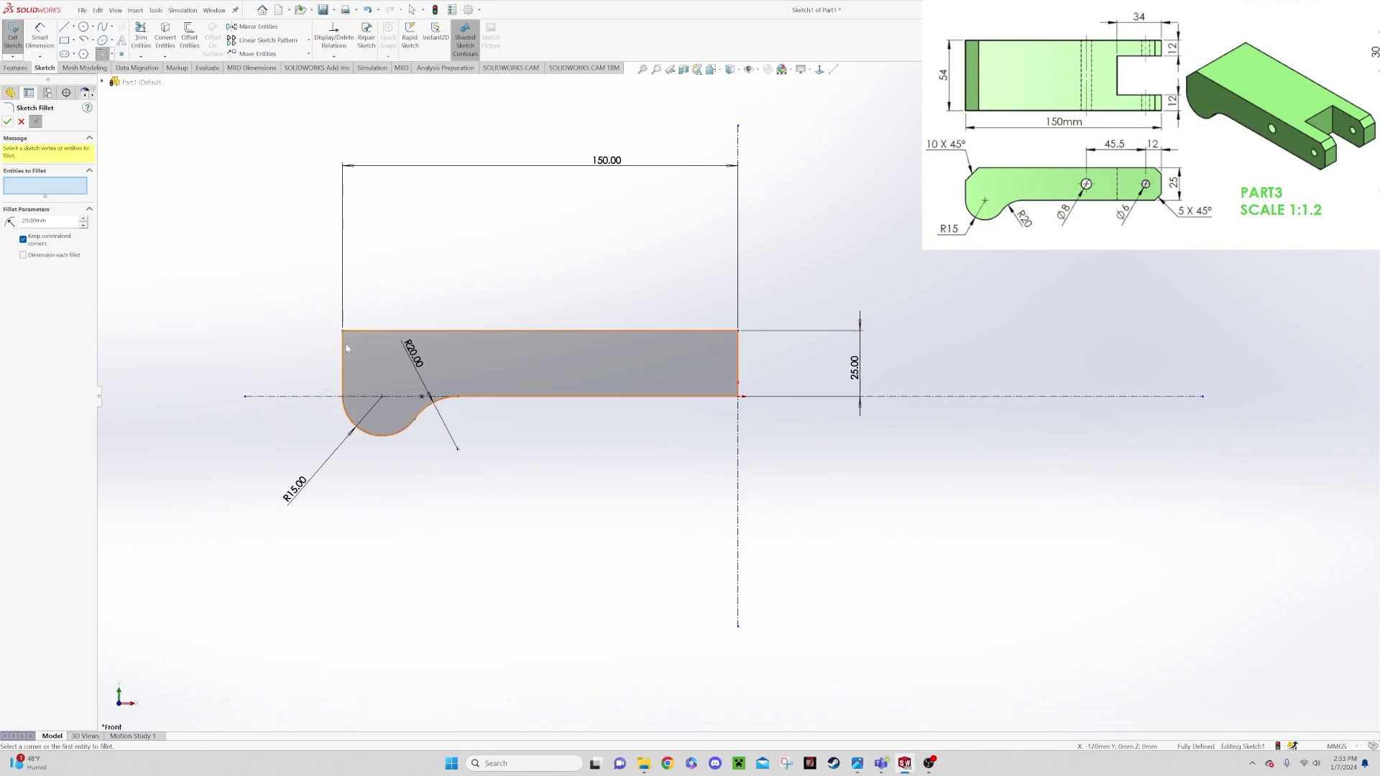
Add a 10 mm equal-distance sketch chamfer to the top-left corner.
left_click(112, 54)
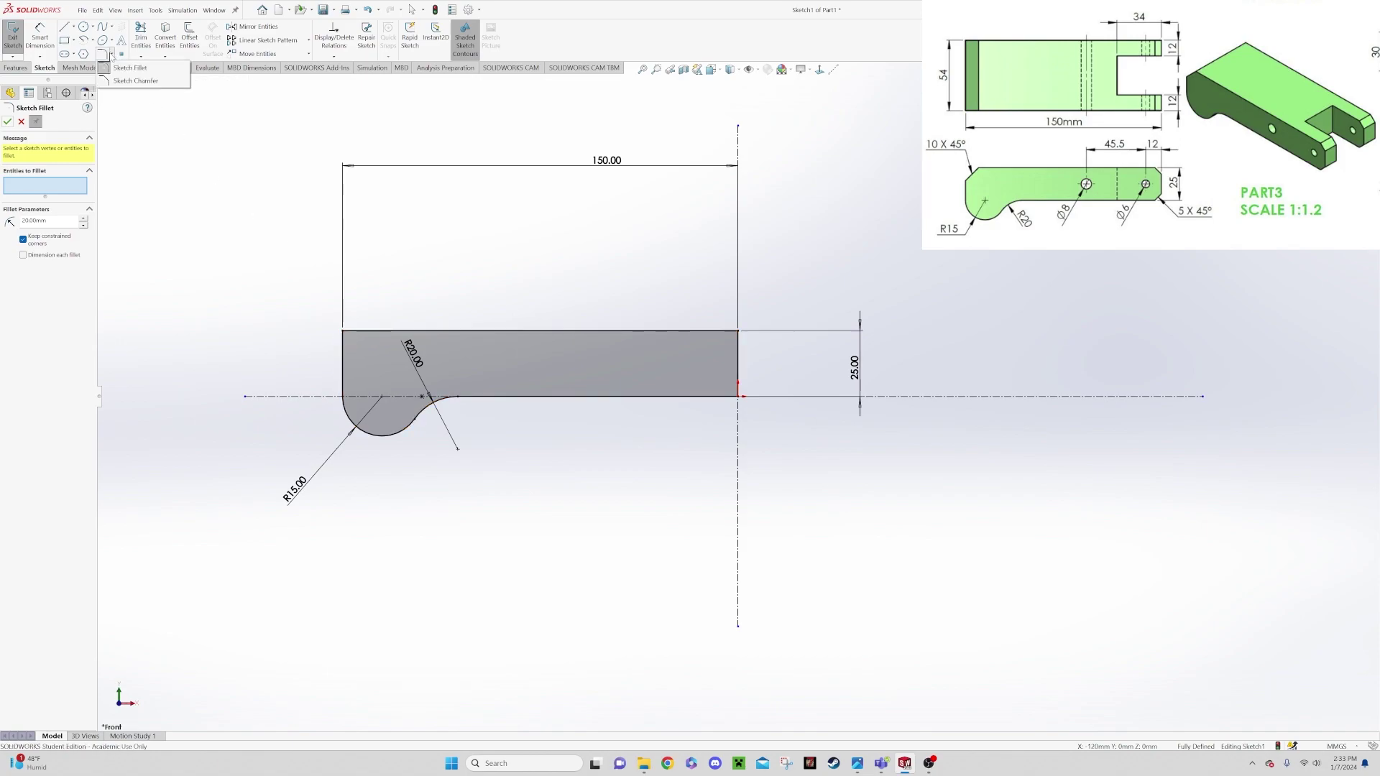
left_click(123, 81)
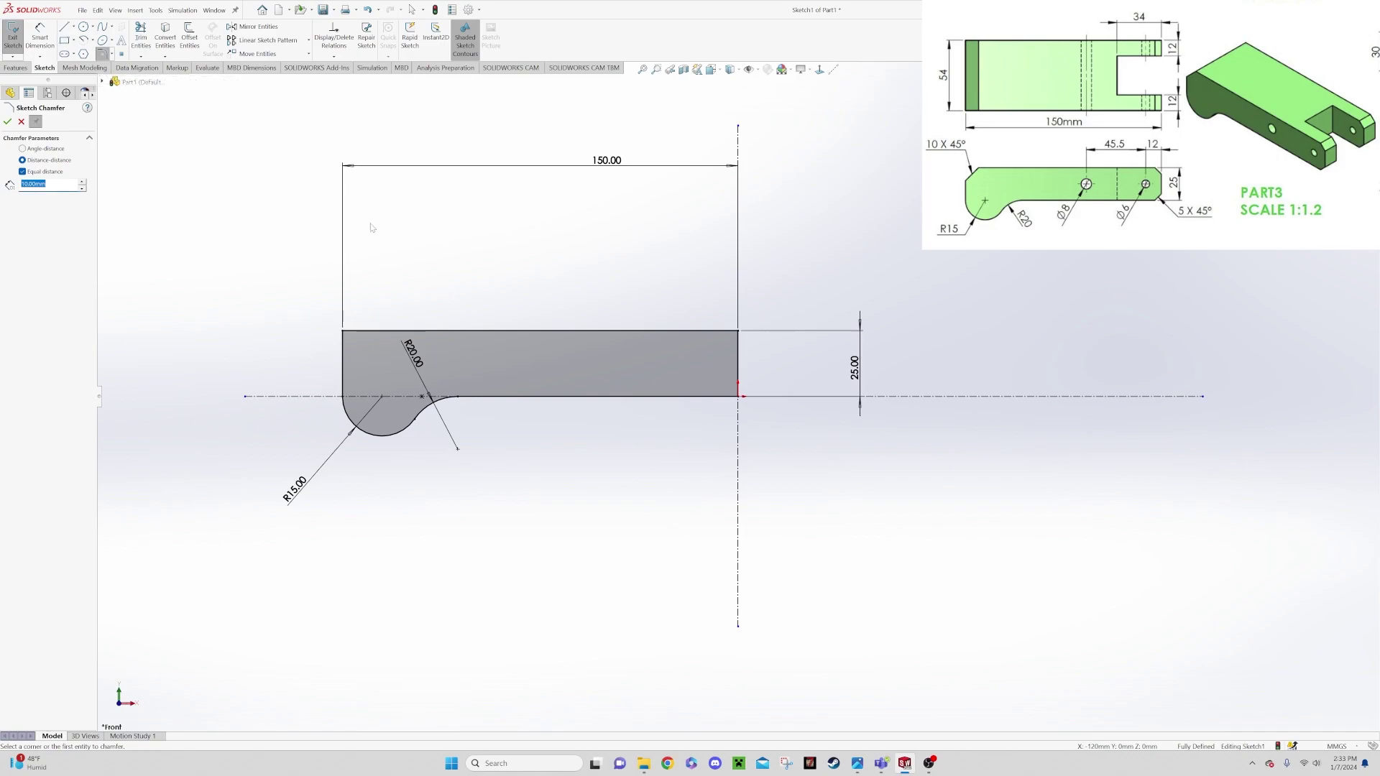
left_click(342, 331)
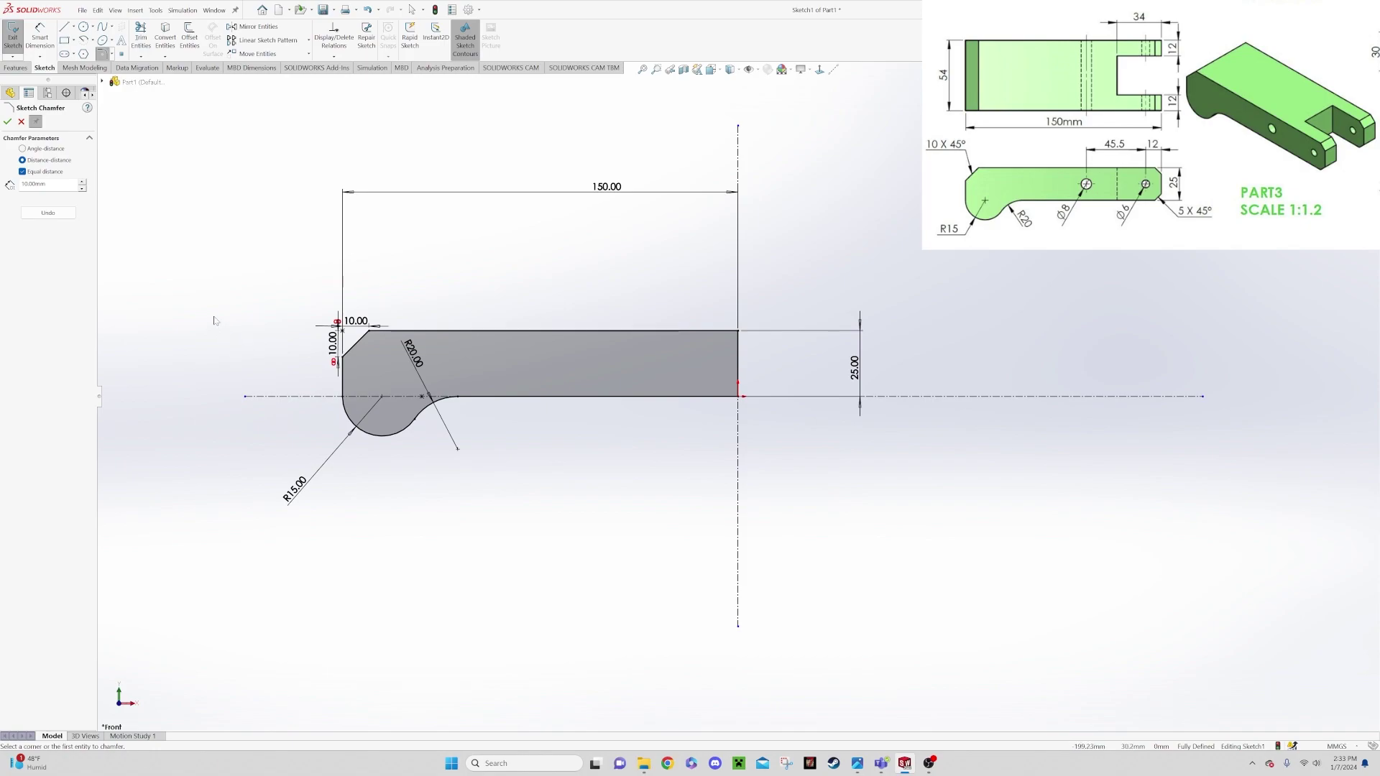
left_click(7, 121)
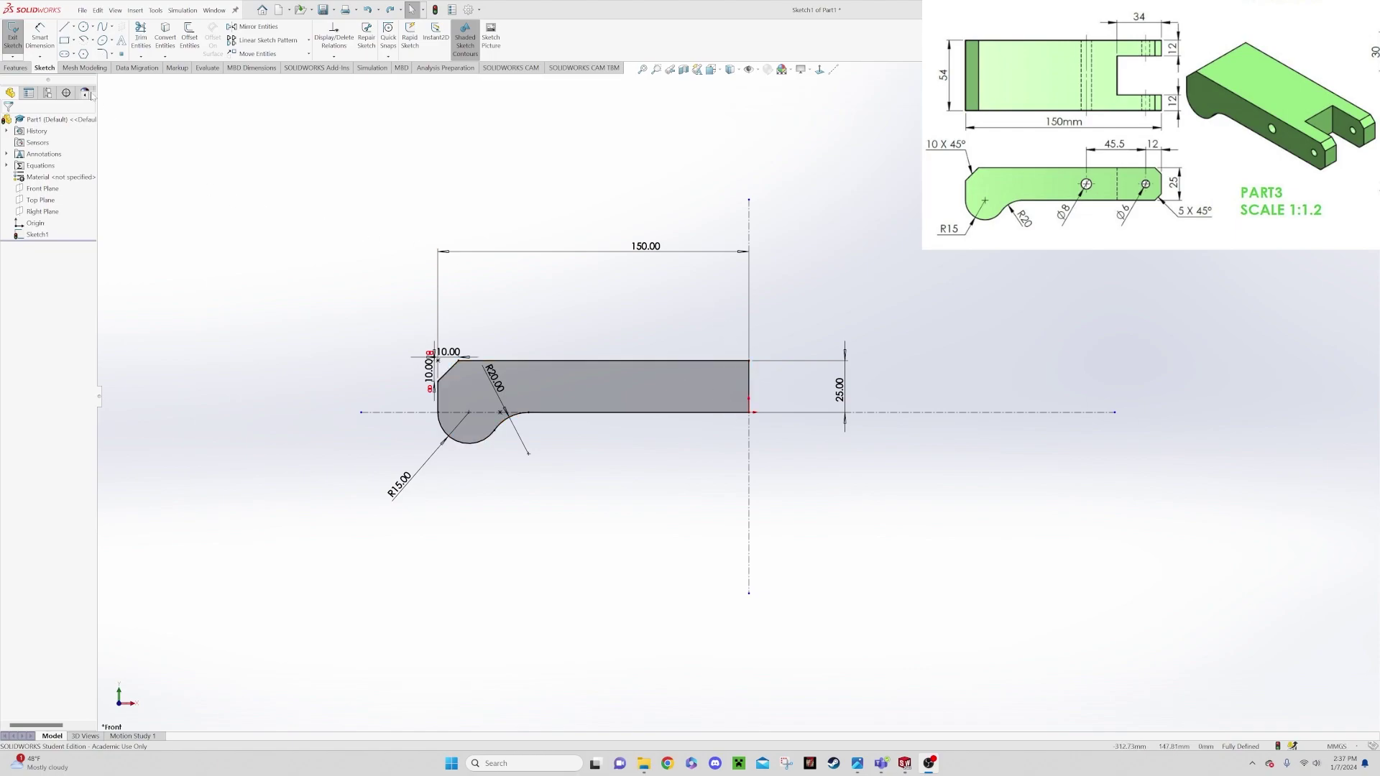
Chamfer the top-right and bottom-right corners by 5 mm each.
left_click(113, 56)
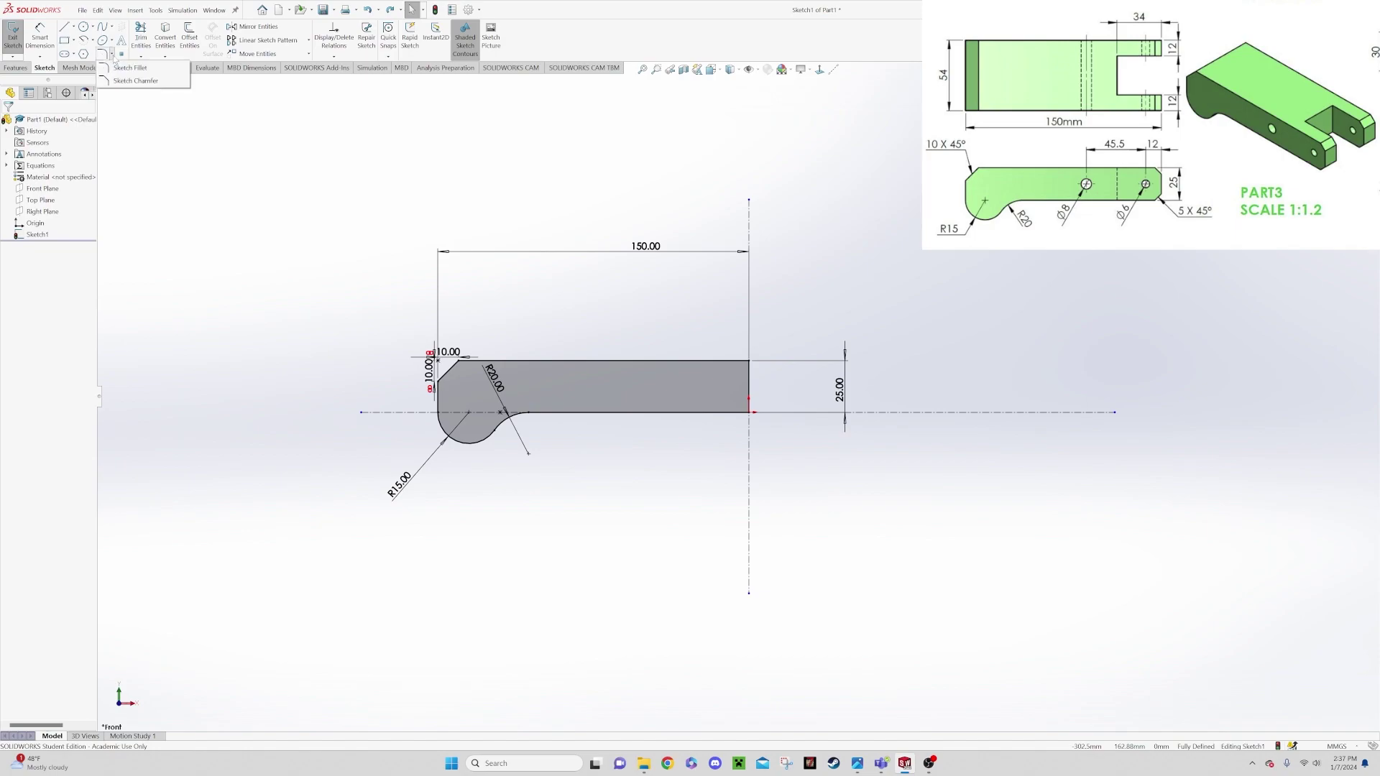
left_click(144, 81)
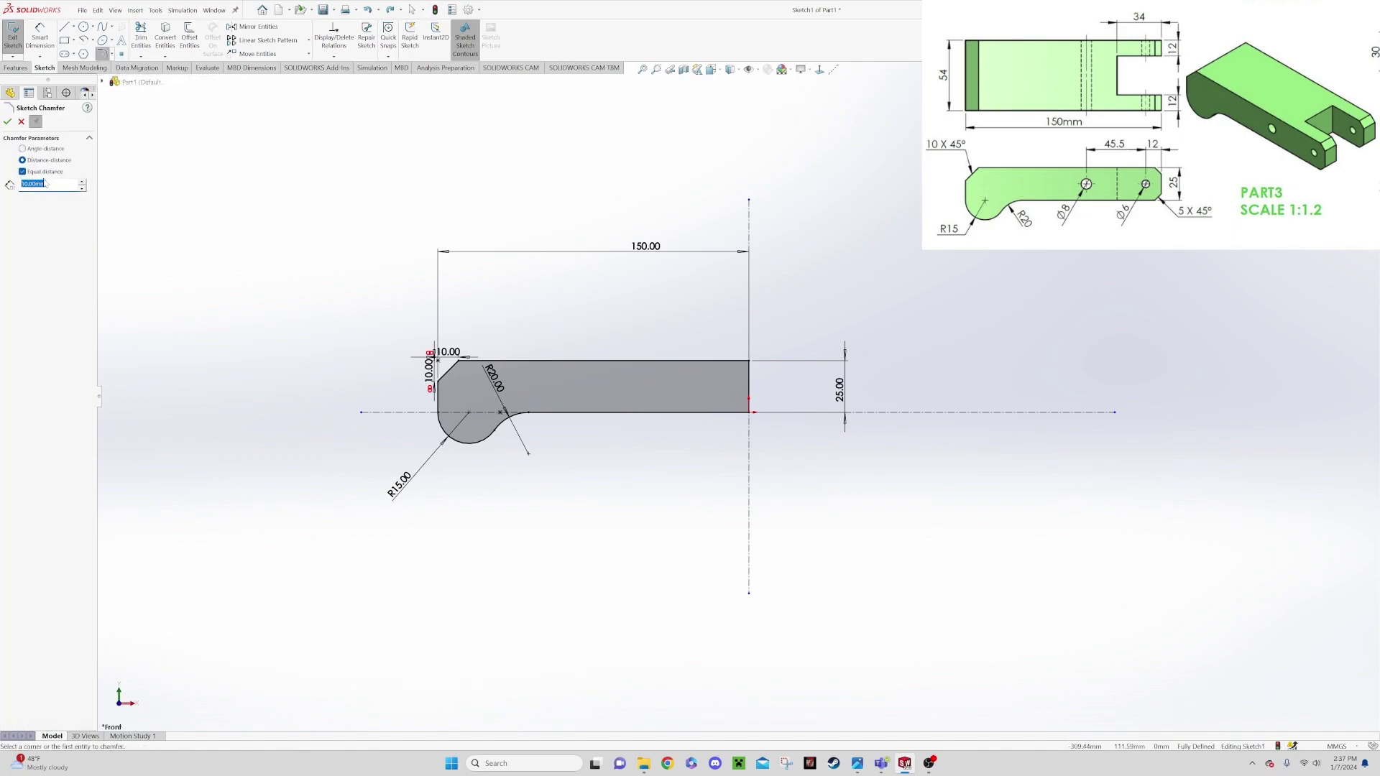
type("5")
left_click(748, 369)
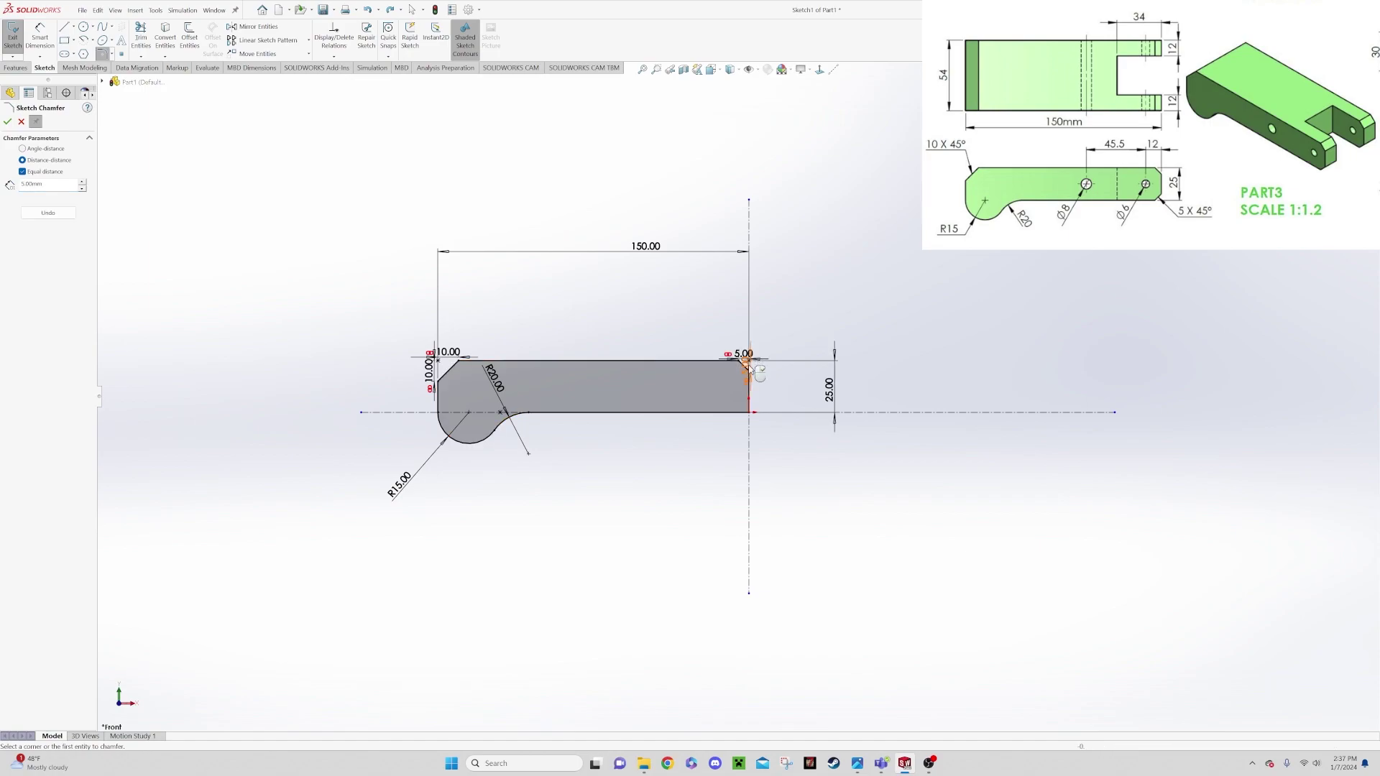
left_click(748, 414)
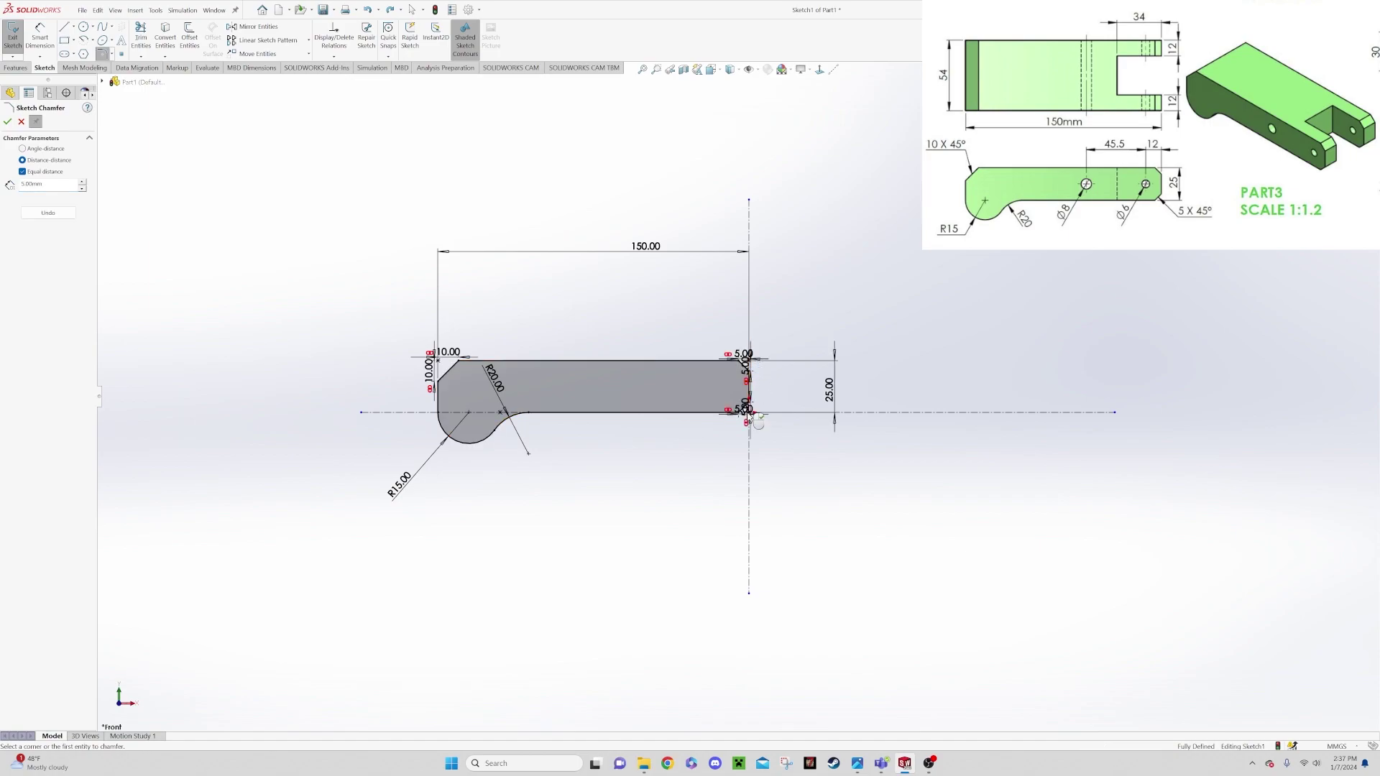
left_click(8, 121)
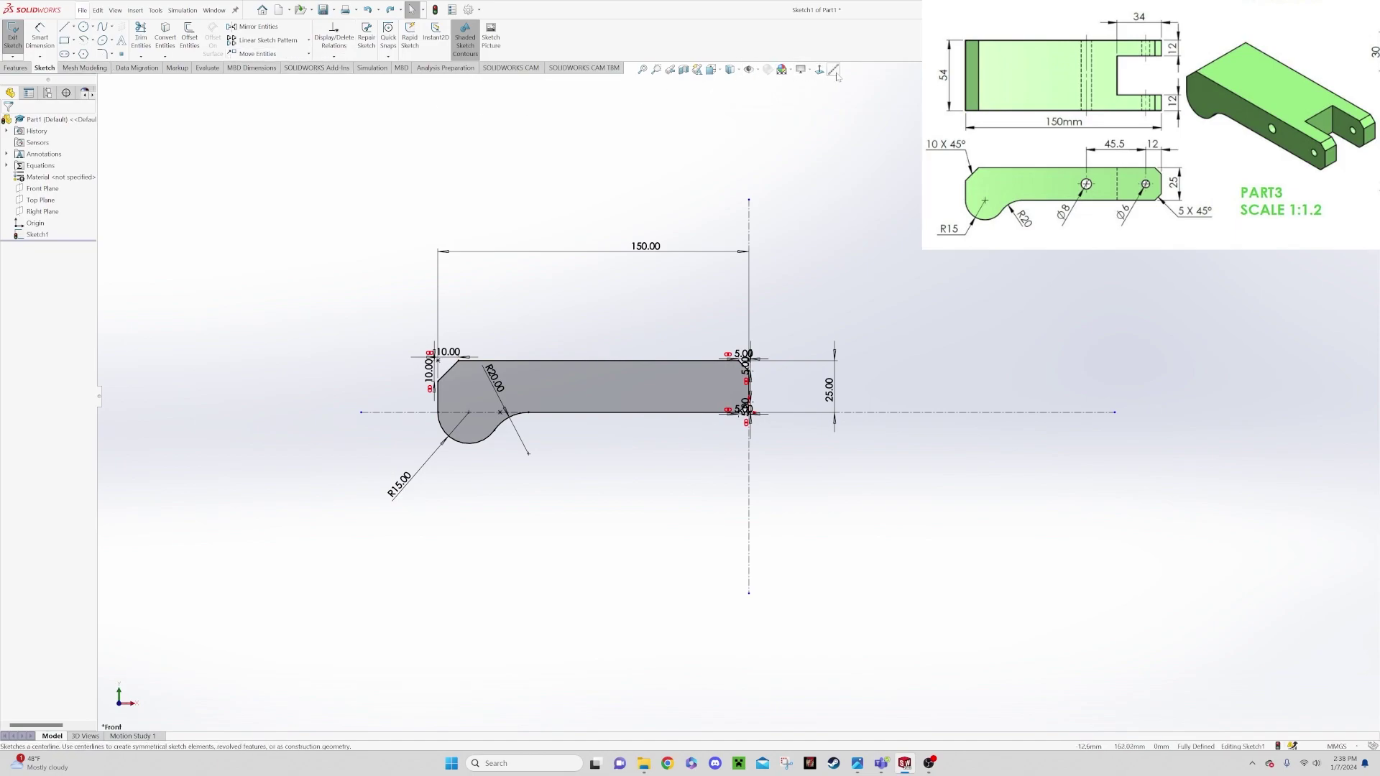
Draw a centerline from the right edge's midpoint across the length of the lever.
key("l")
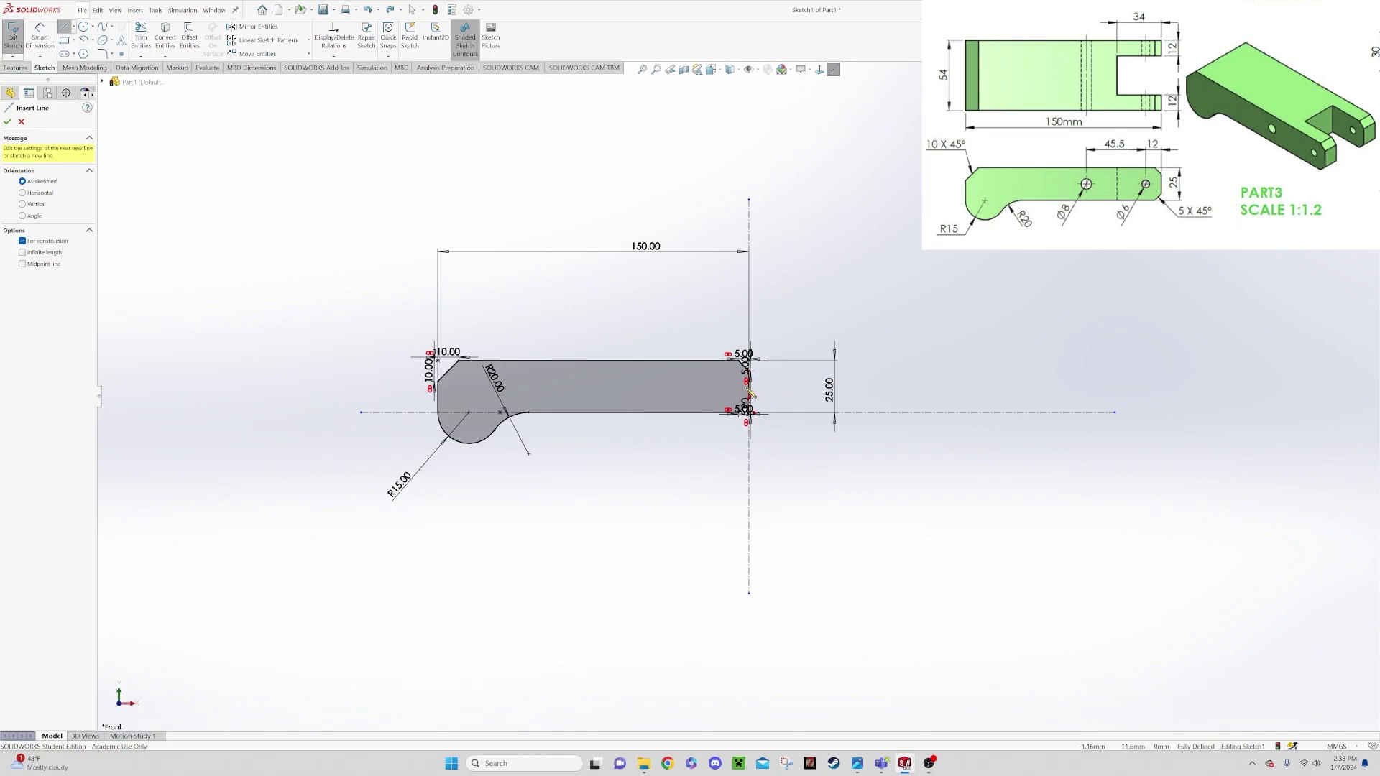
scroll(747, 392, "up", 2)
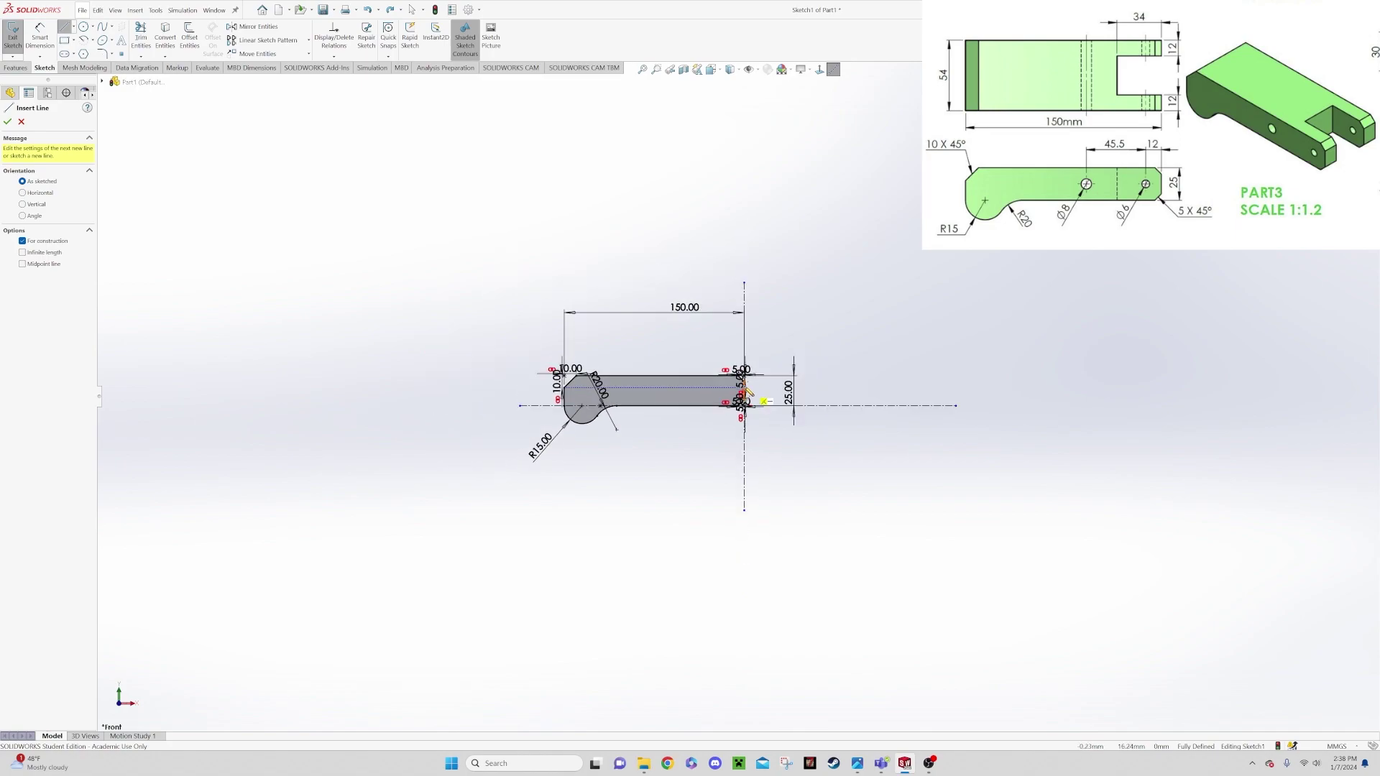
scroll(748, 392, "down", 6)
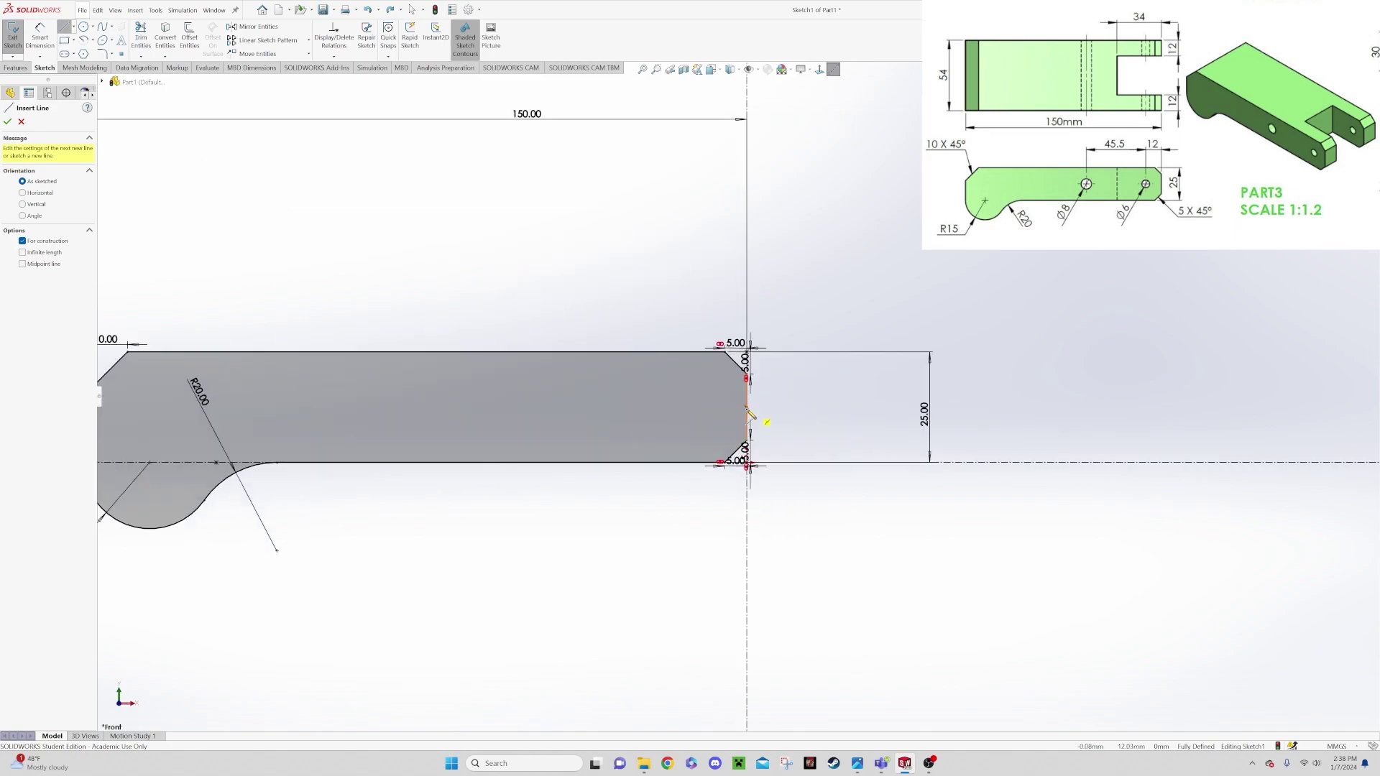
left_click(747, 408)
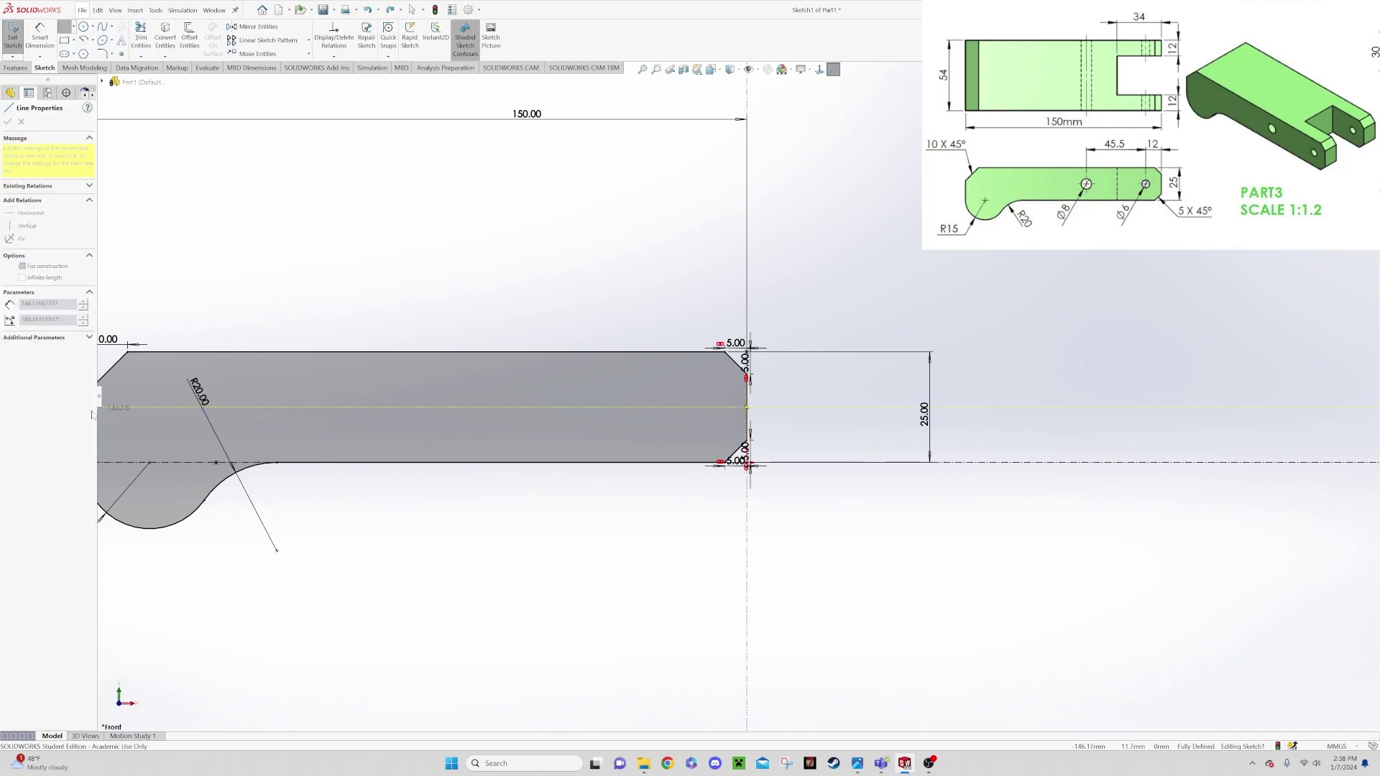
left_click(232, 408)
key("Escape")
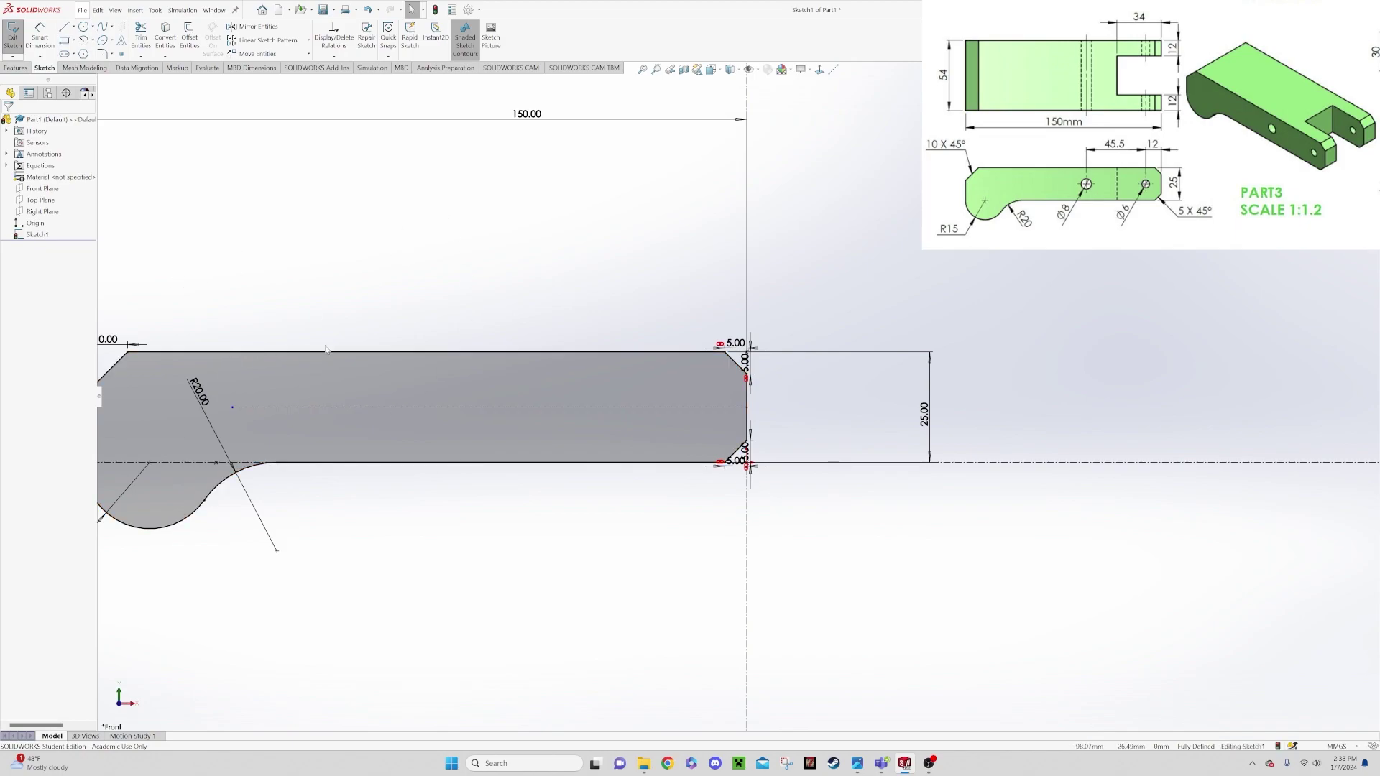
Sketch two circles centred on that centerline for the holes.
left_click(84, 26)
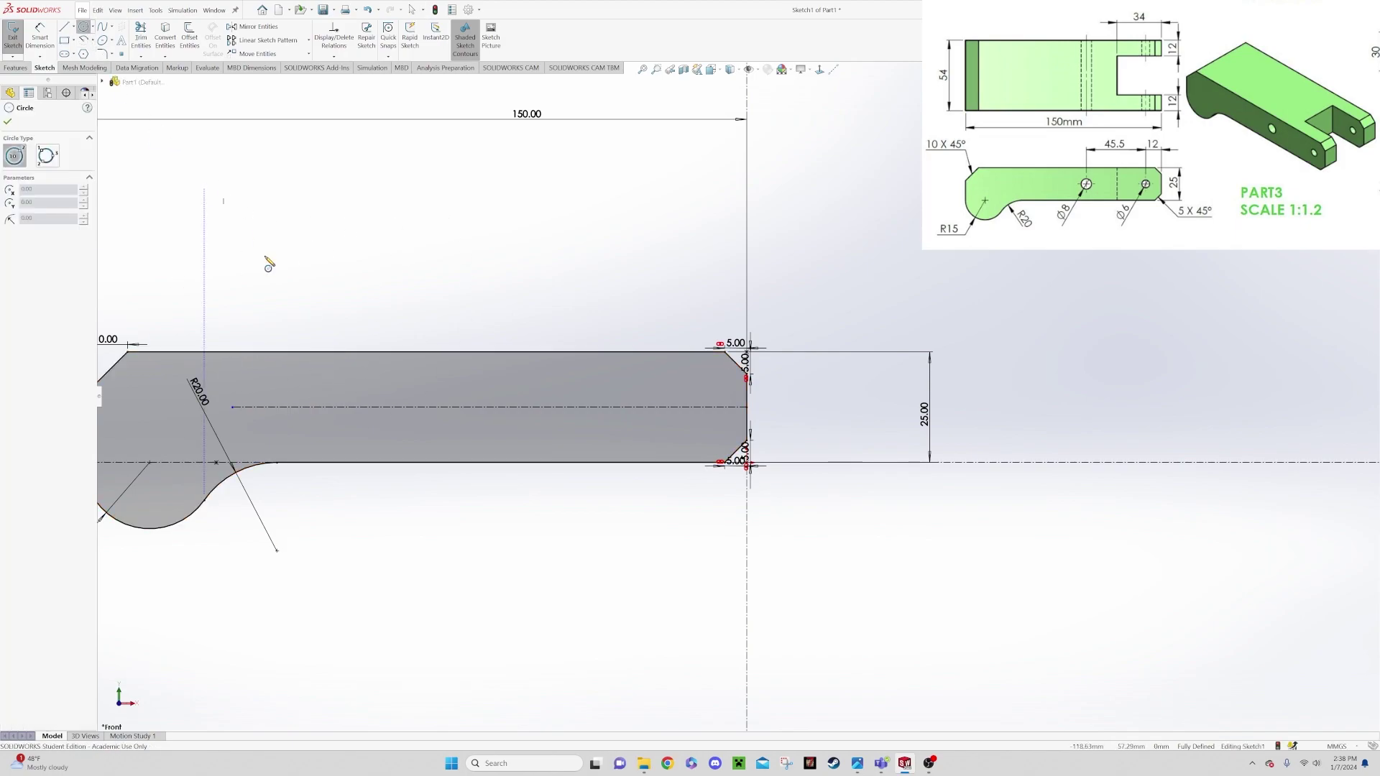
left_click(395, 408)
left_click(406, 426)
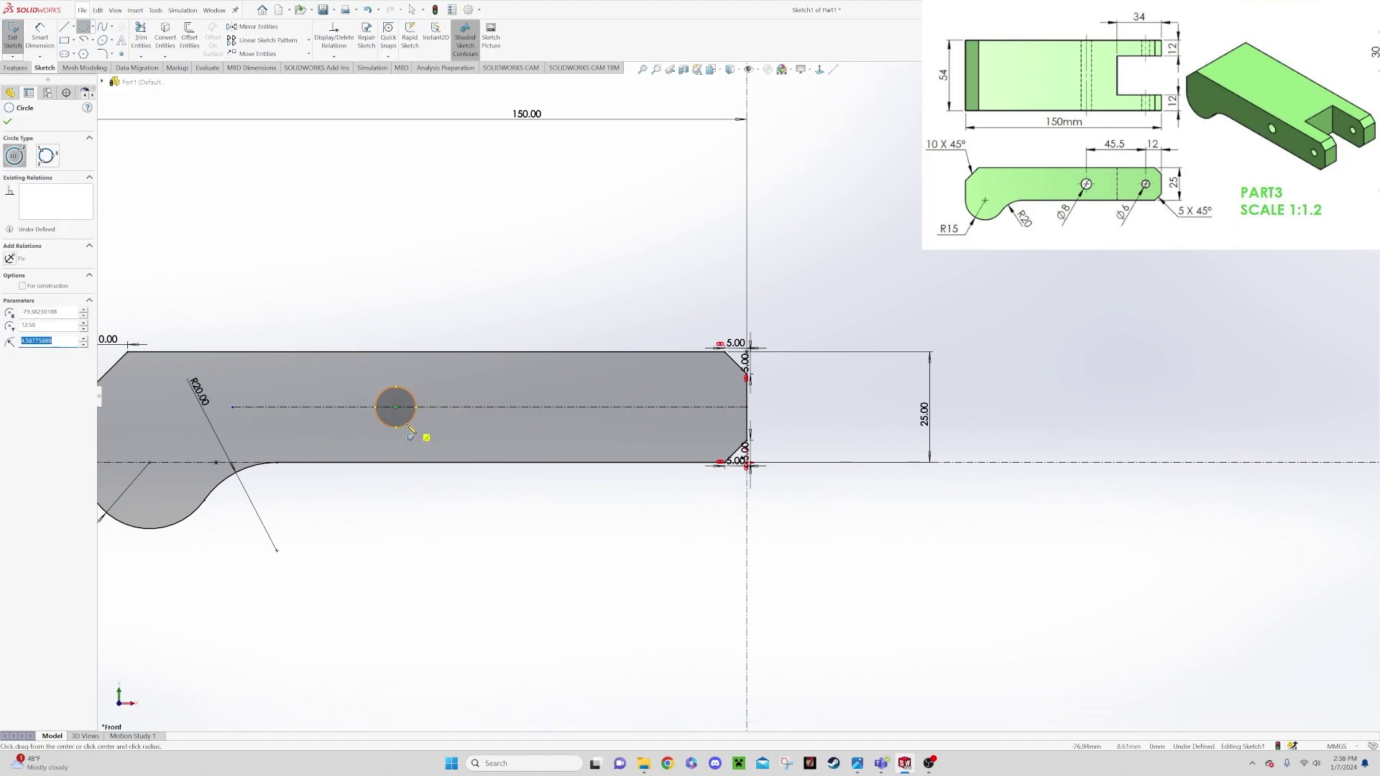
left_click(630, 408)
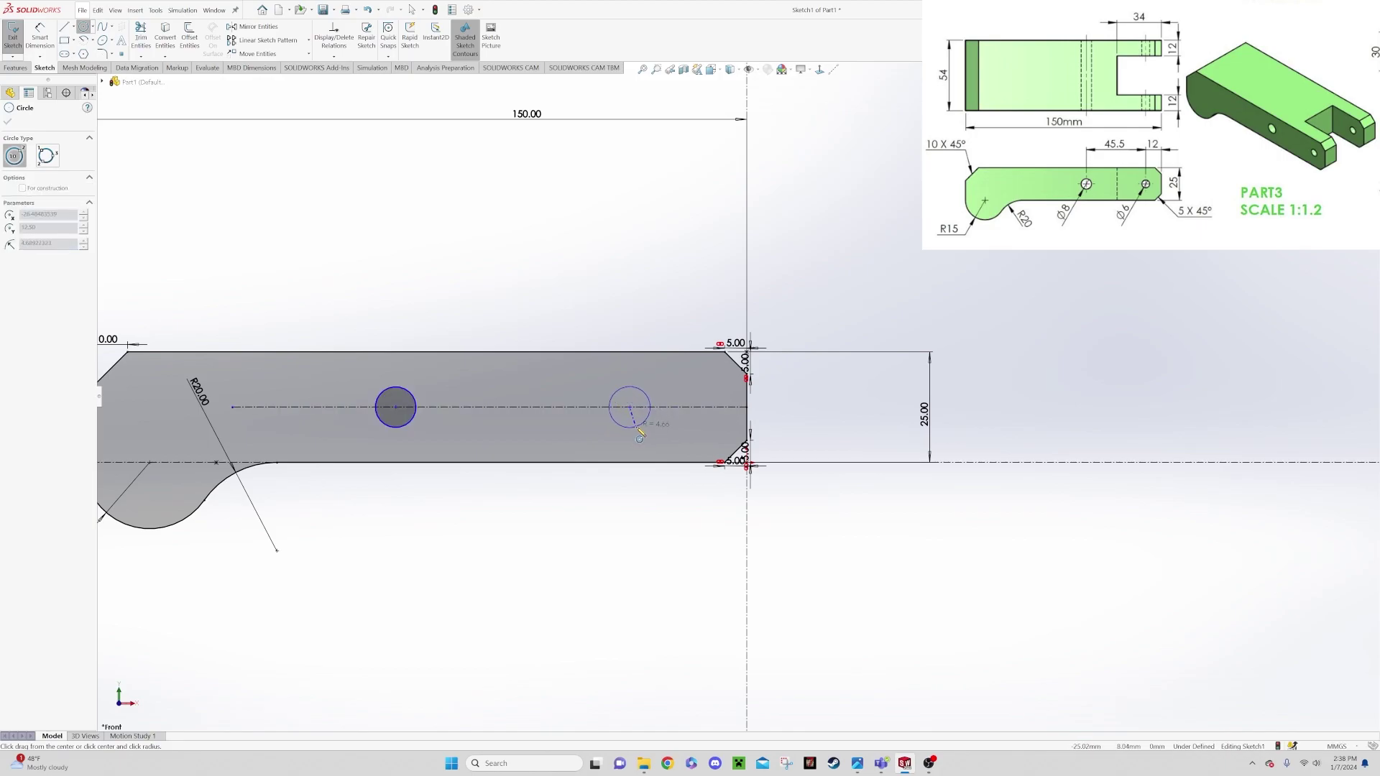
left_click(638, 433)
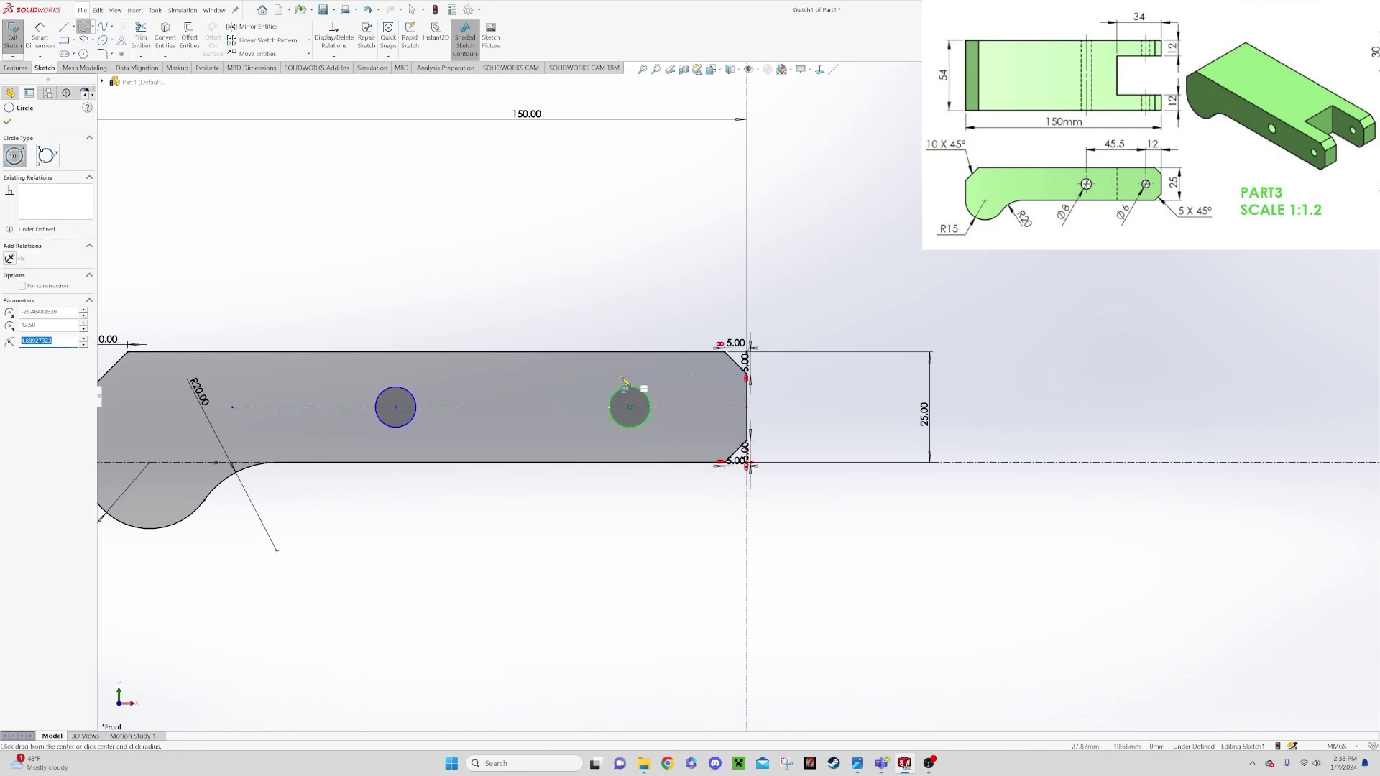
Dimension the left circle as Ø8 mm and the right circle as Ø6 mm.
left_click(39, 36)
left_click(382, 393)
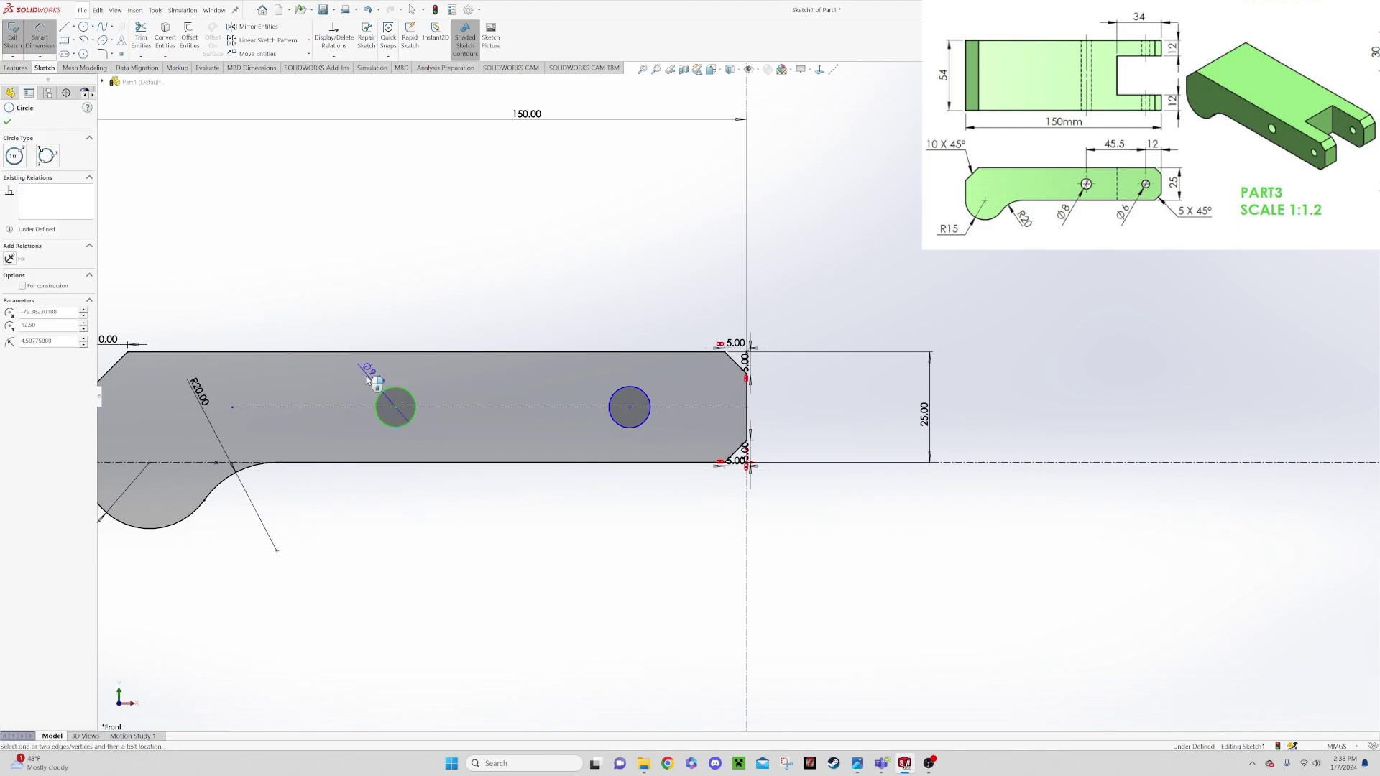
left_click(361, 376)
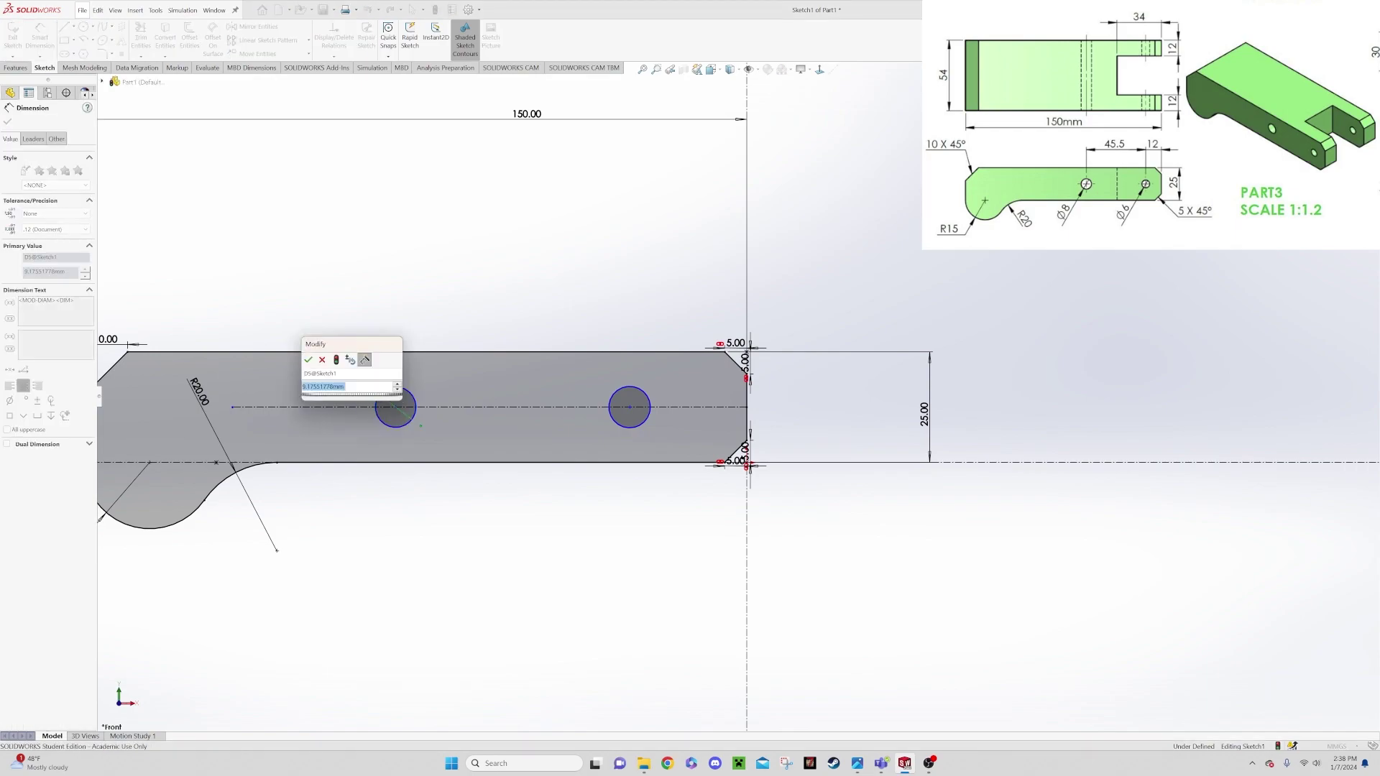
type("8")
key("Return")
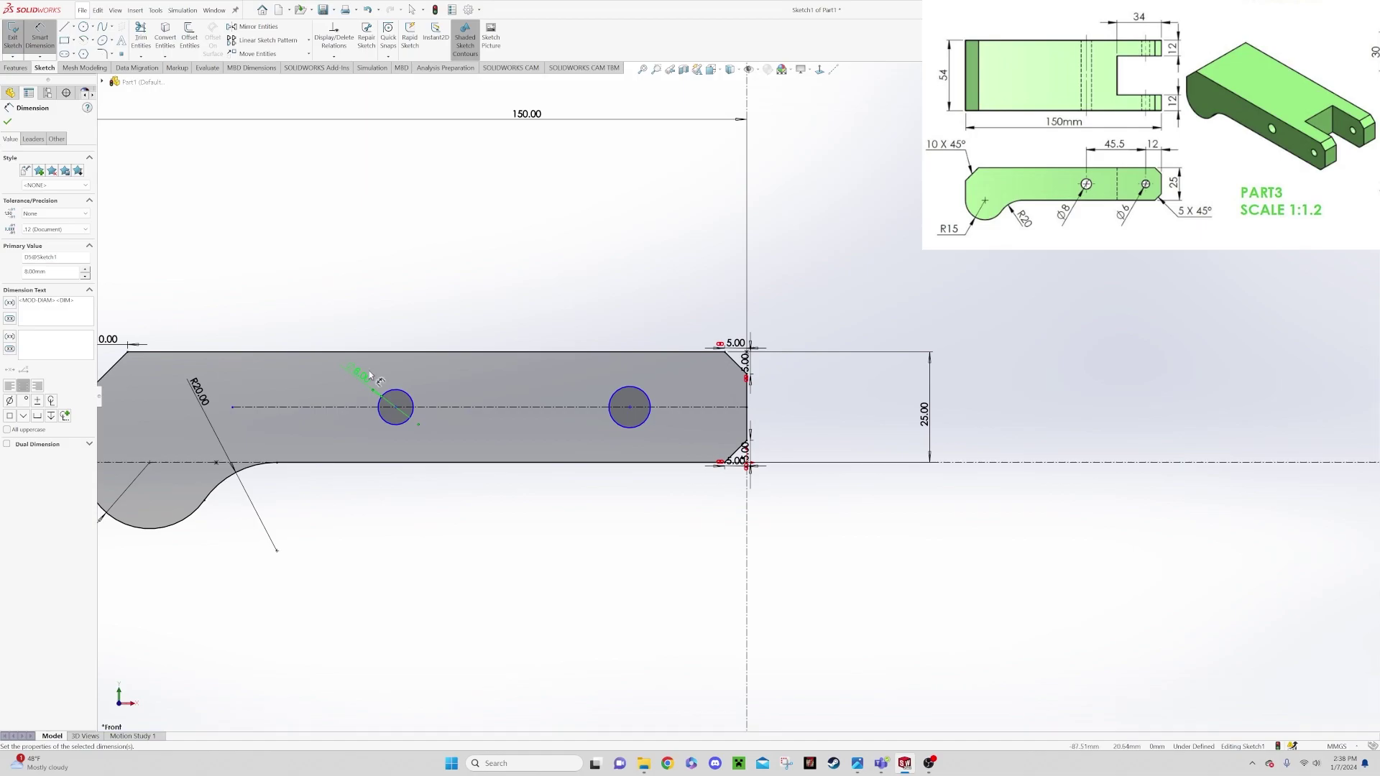
left_click(616, 400)
left_click(585, 391)
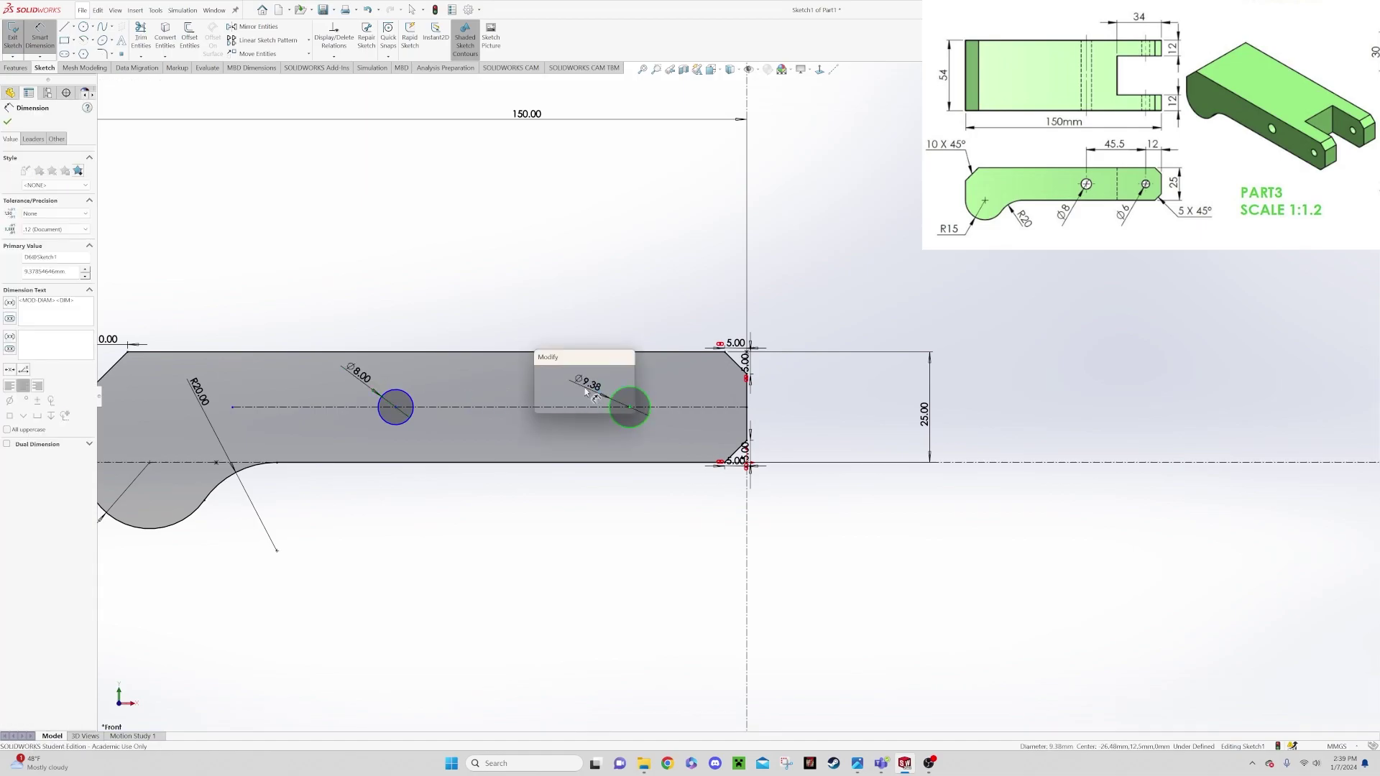
type("6")
key("Return")
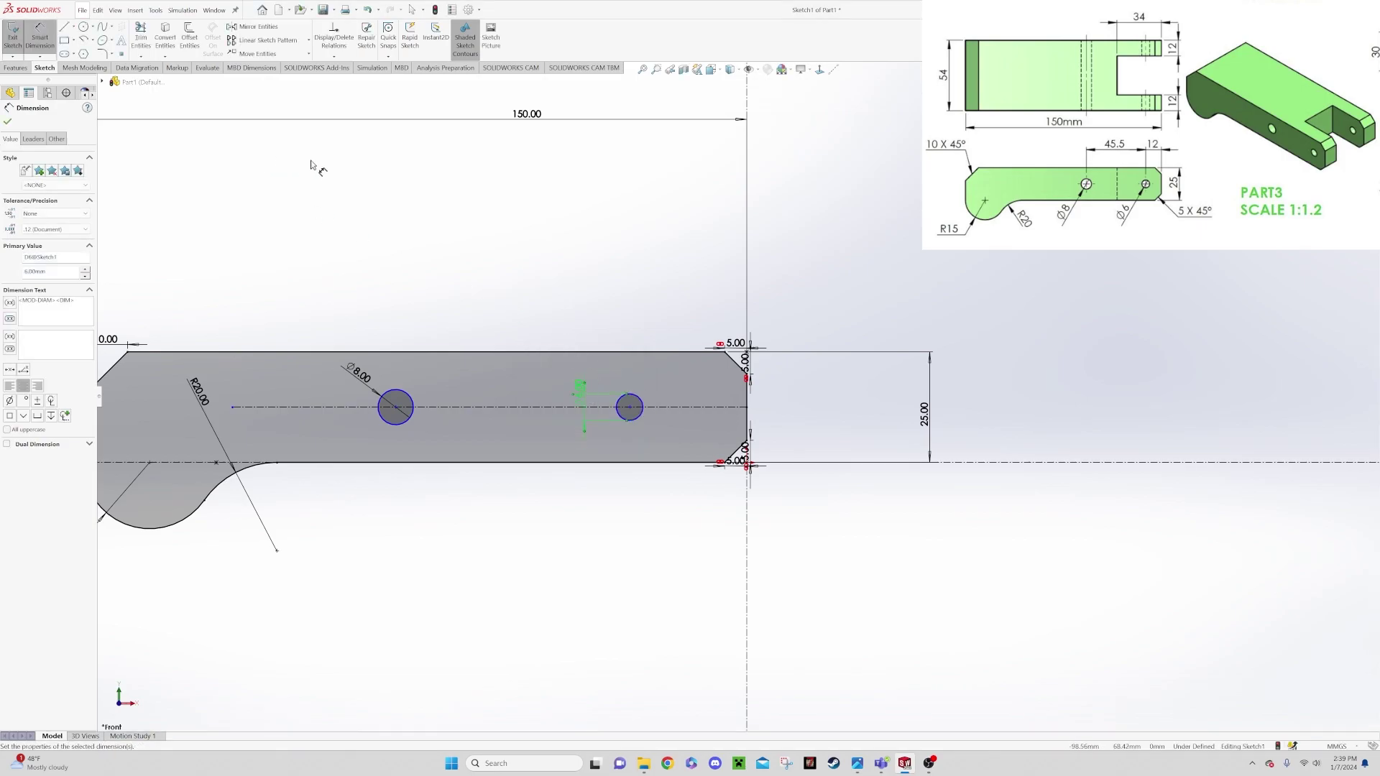
Place the small hole 12 mm from the right end and 45.5 mm from the large hole.
left_click(747, 408)
left_click(630, 407)
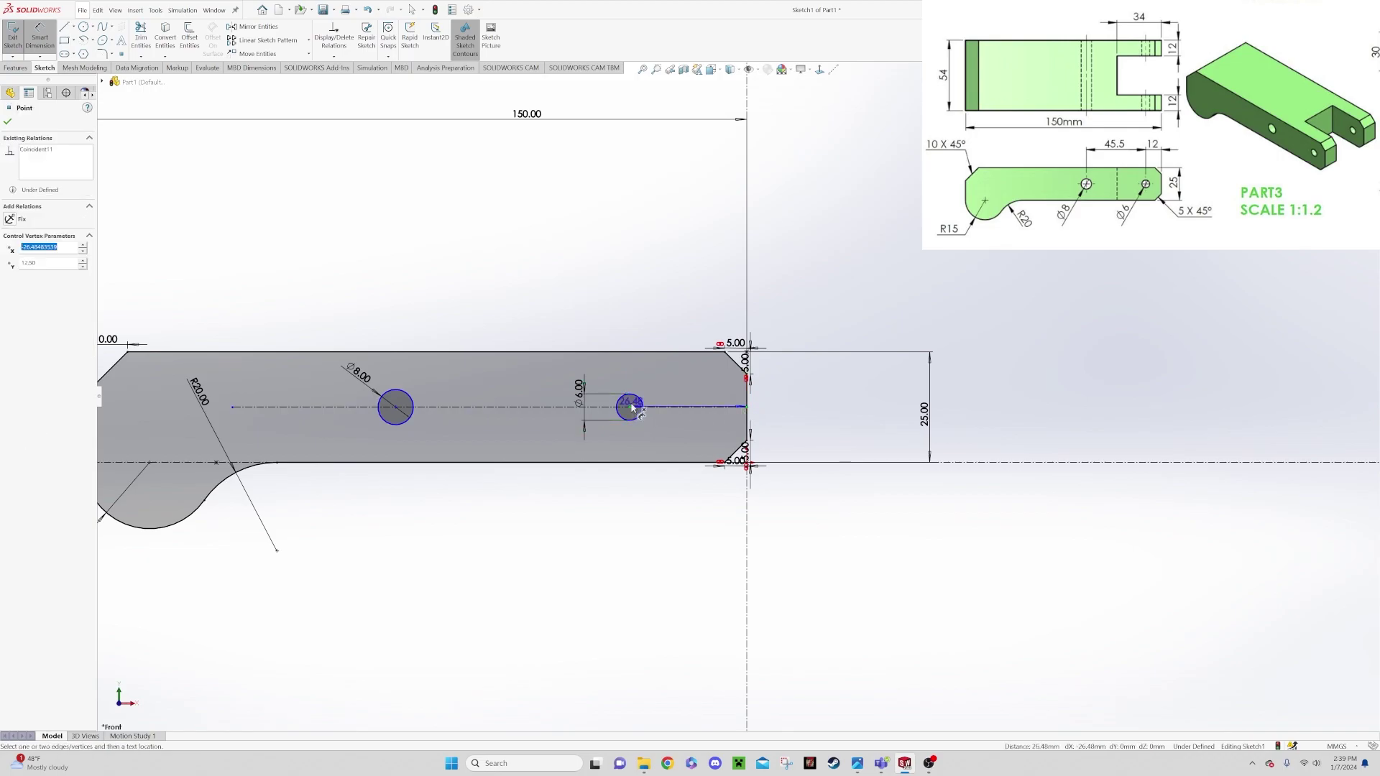
left_click(636, 260)
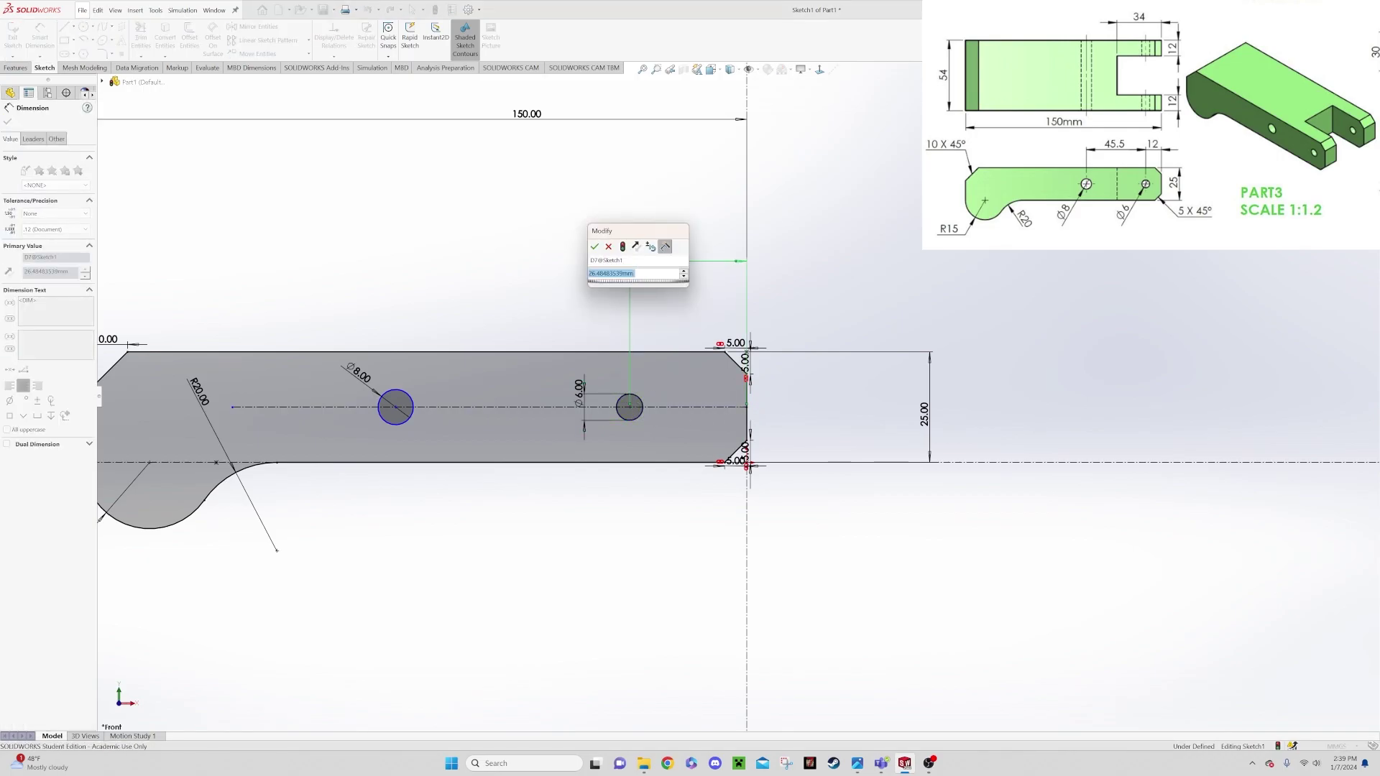
type("12")
key("Return")
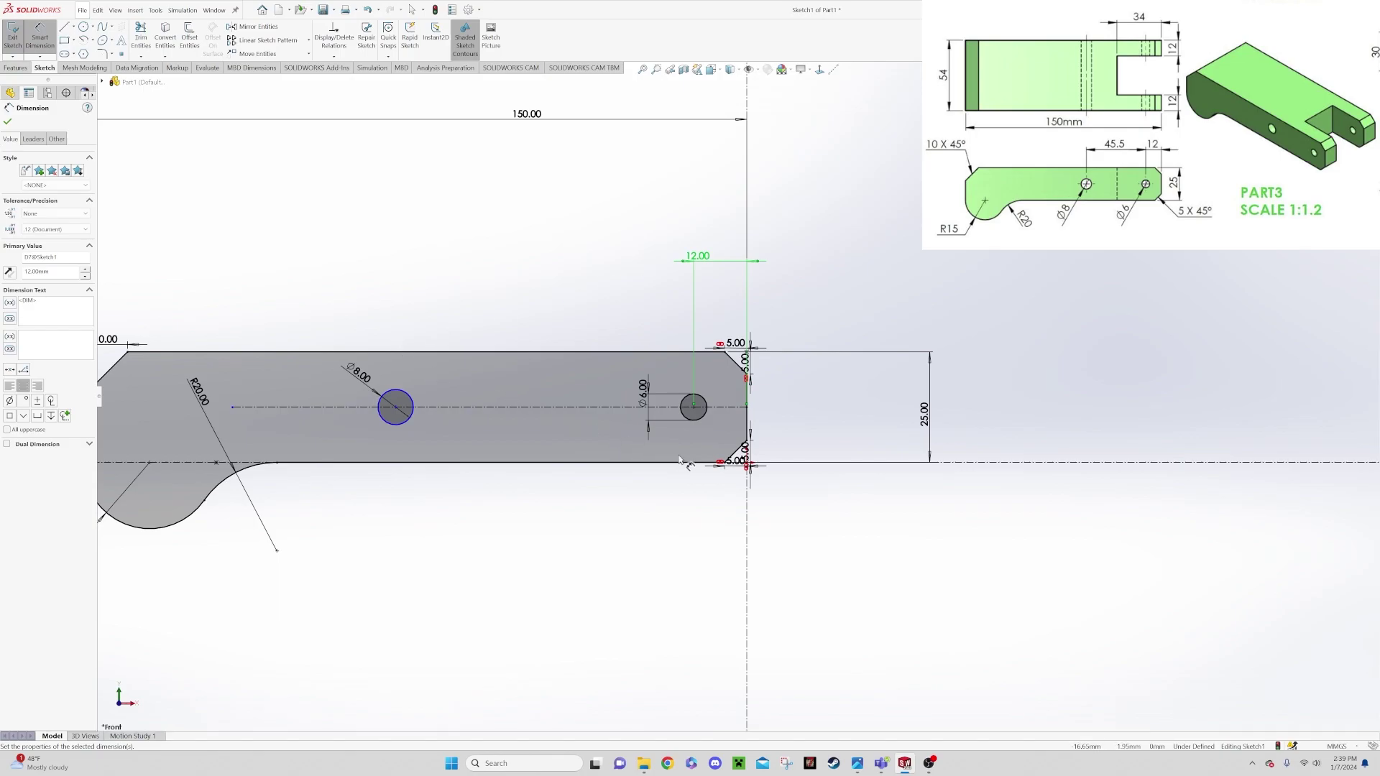
left_click(692, 407)
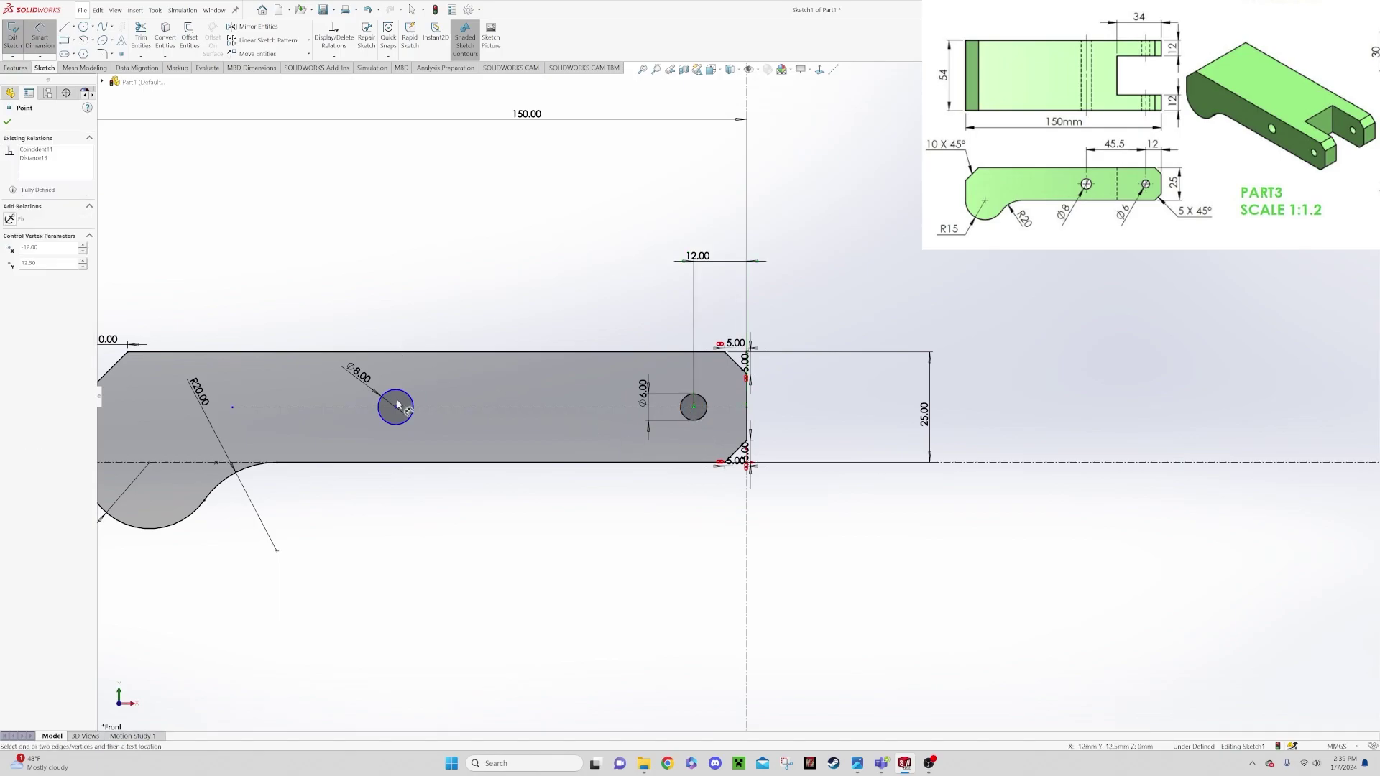
left_click(395, 407)
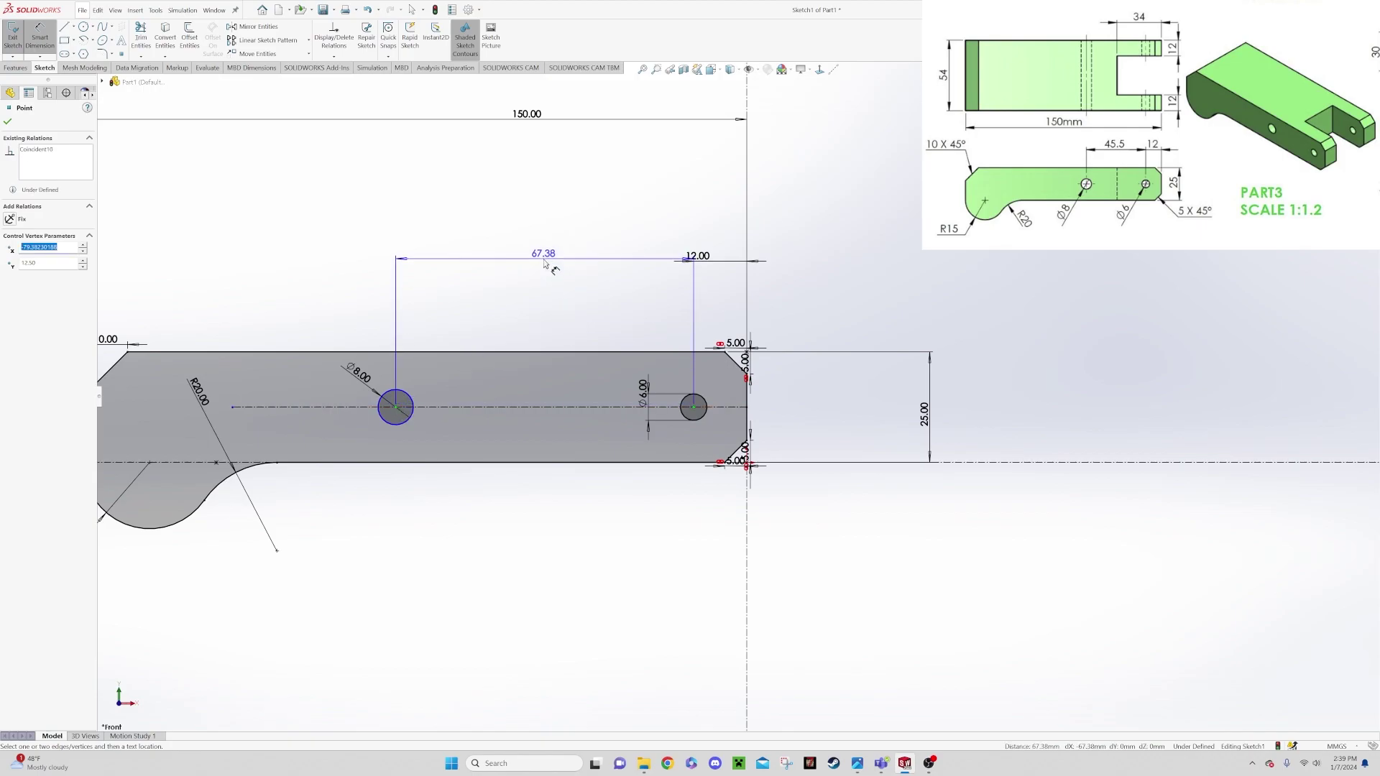
left_click(544, 261)
type("45")
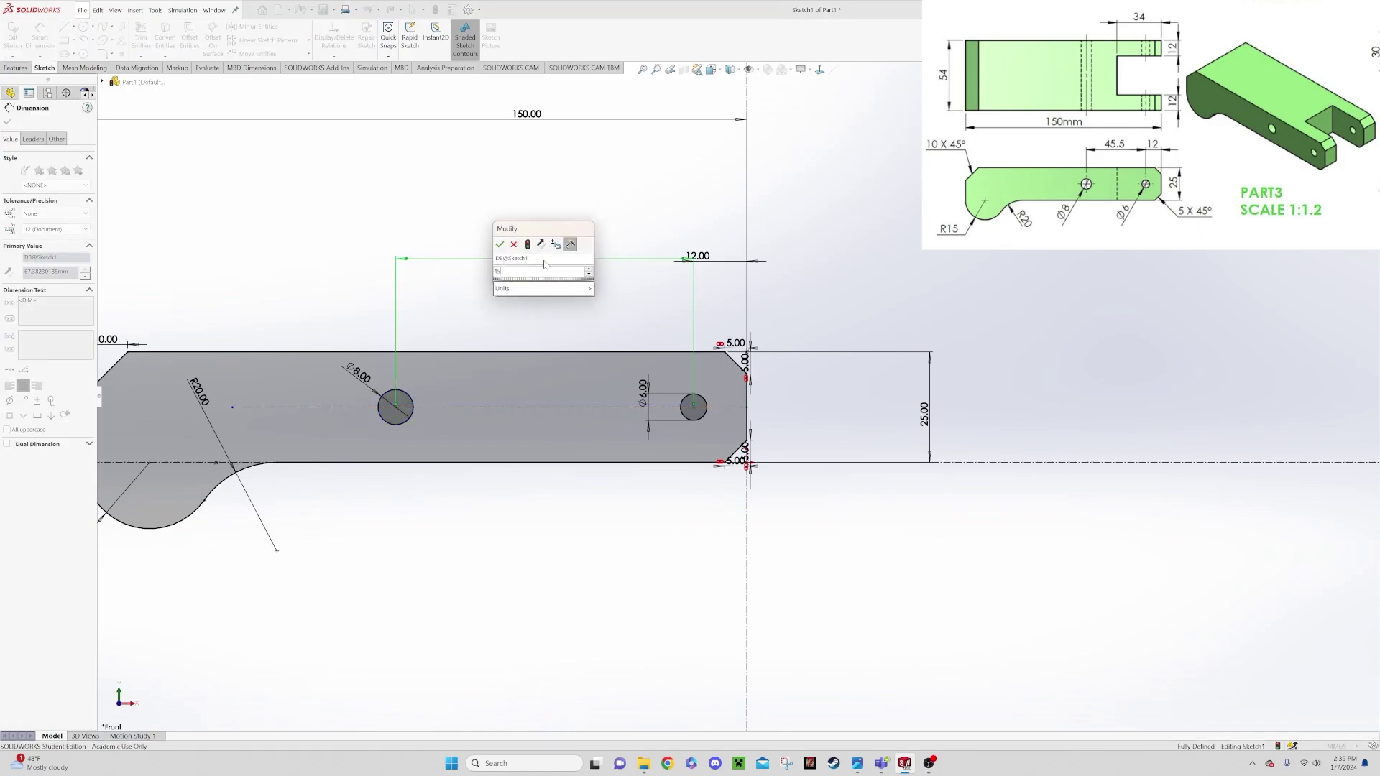
type(".5")
key("Return")
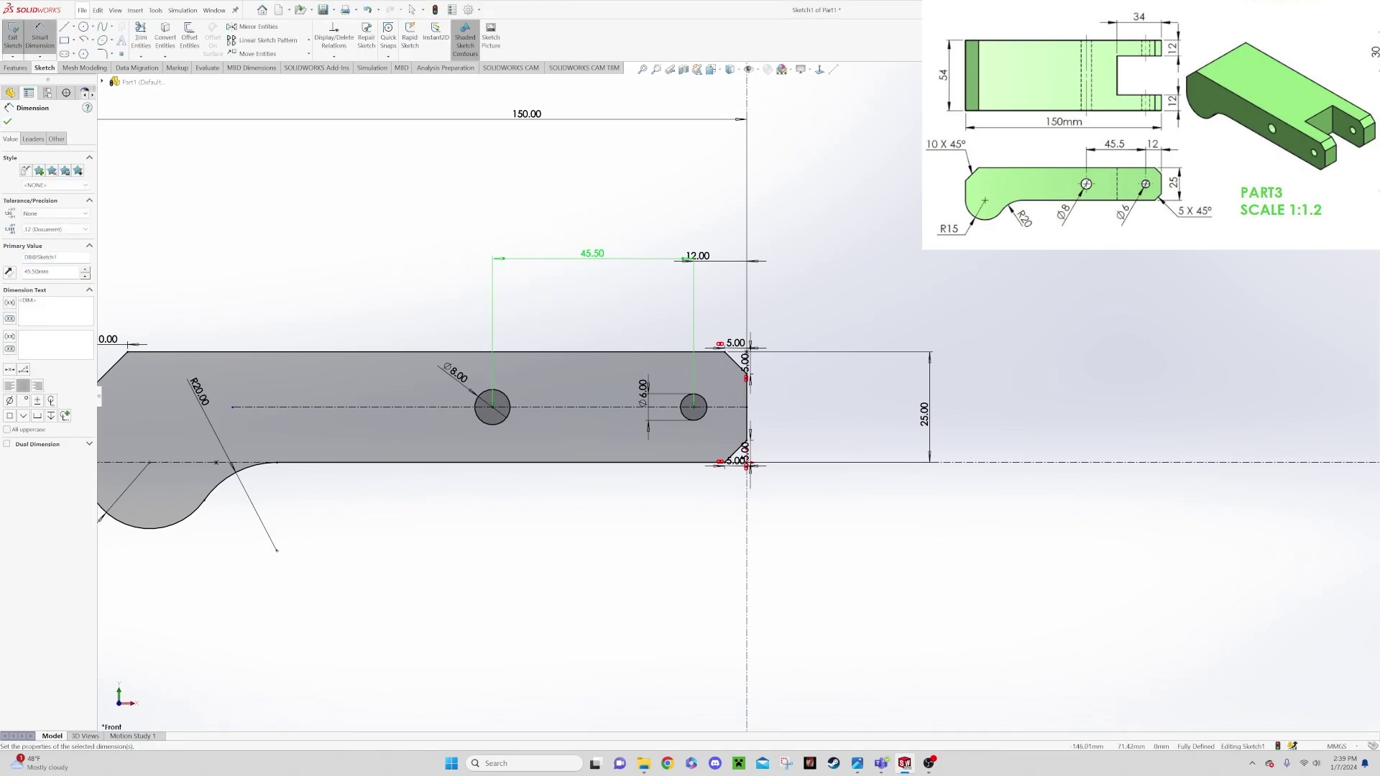
left_click(8, 123)
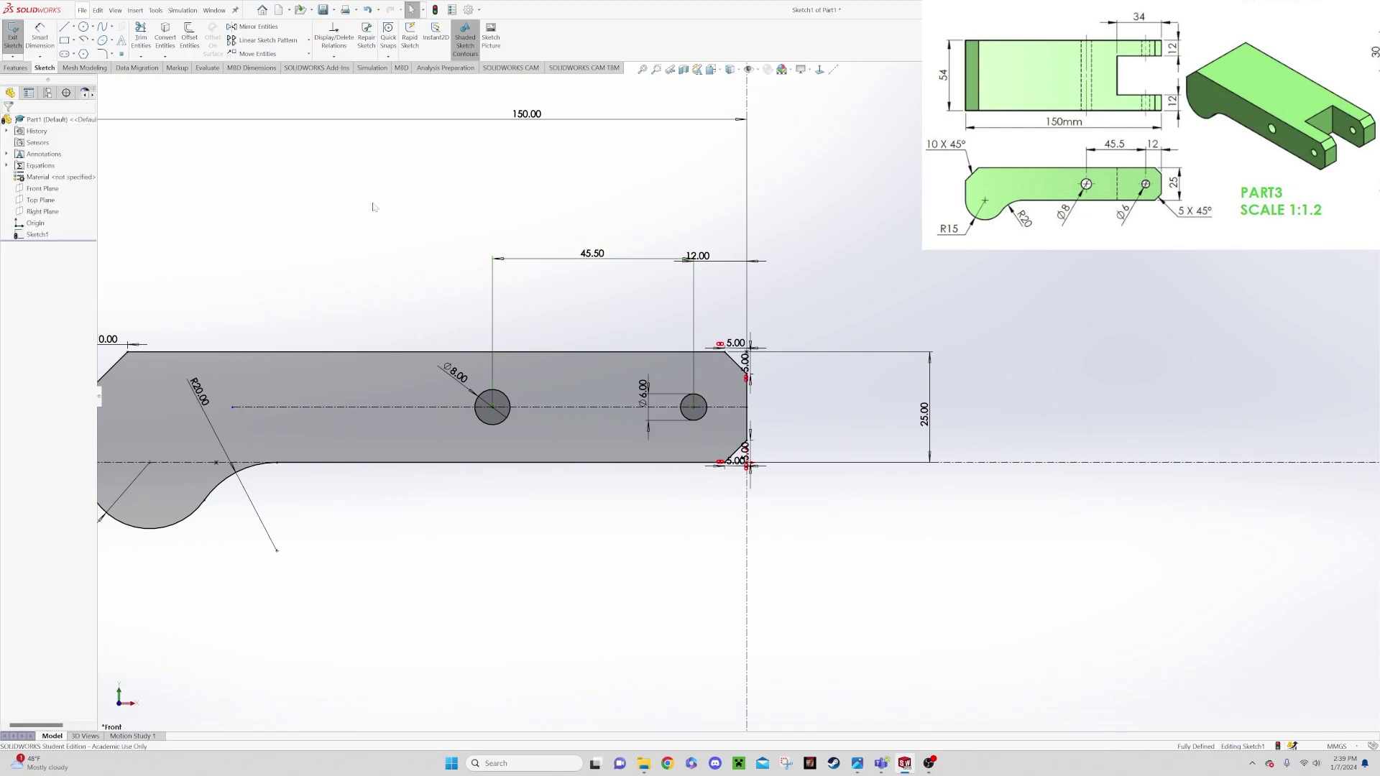
Zoom to fit and select the complete lever sketch contour.
key("f")
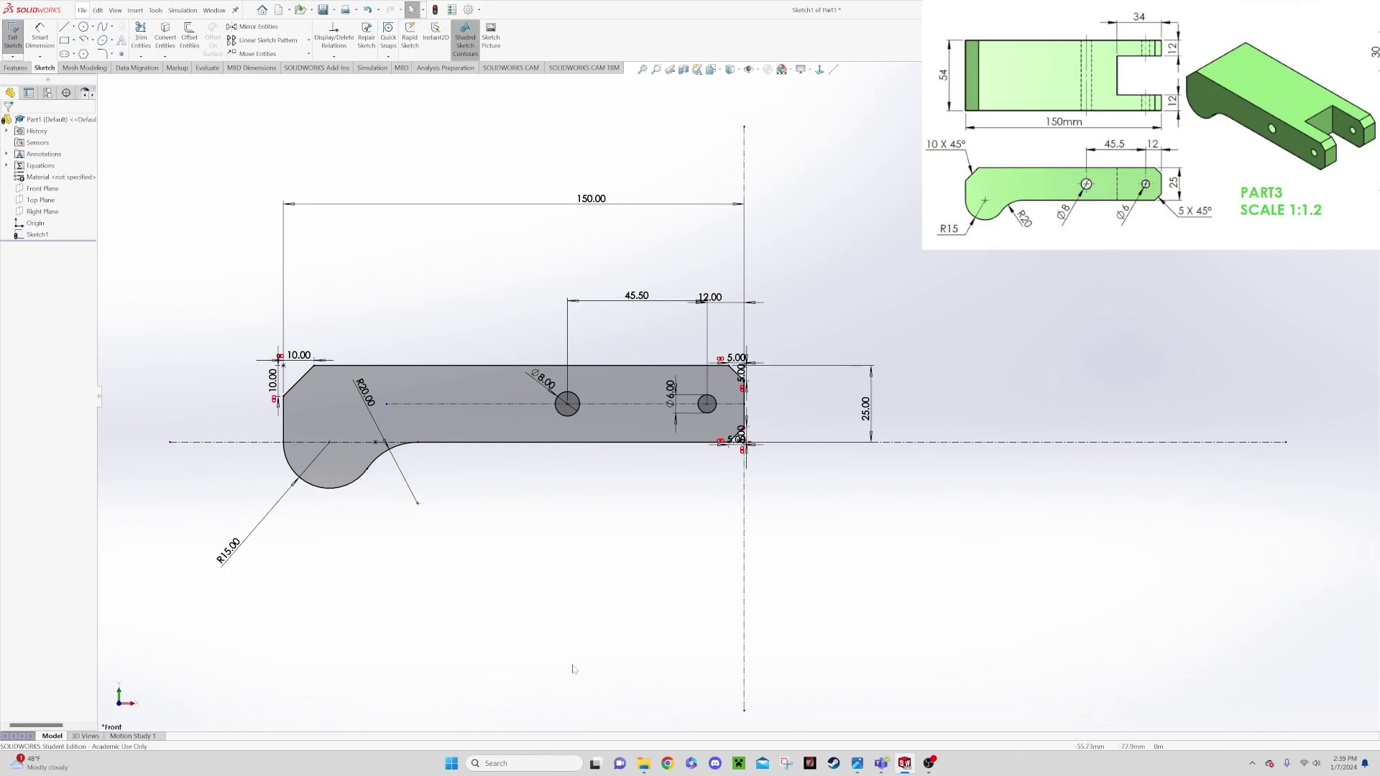
left_click(488, 436)
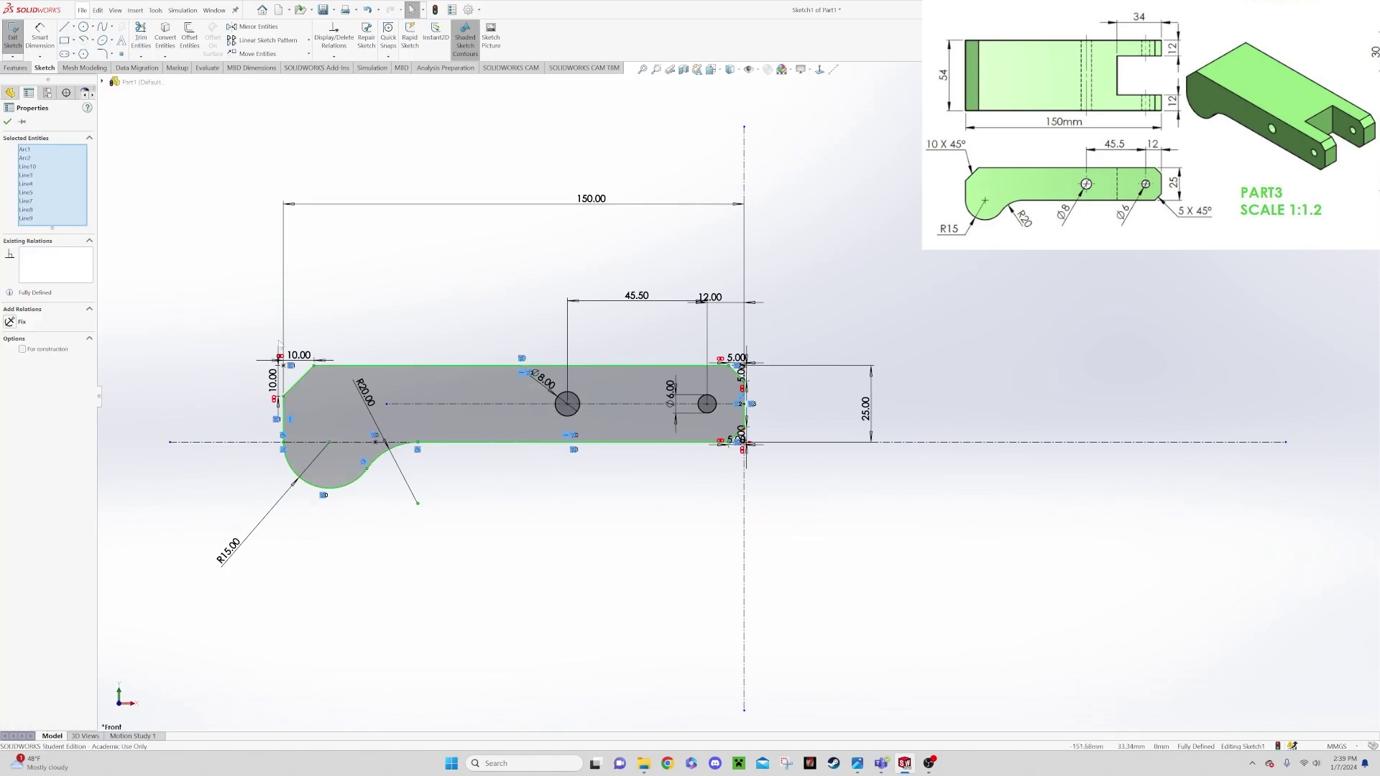
Start an Extruded Boss/Base on the lever sketch using the 8 mm and 6 mm circle regions.
left_click(25, 70)
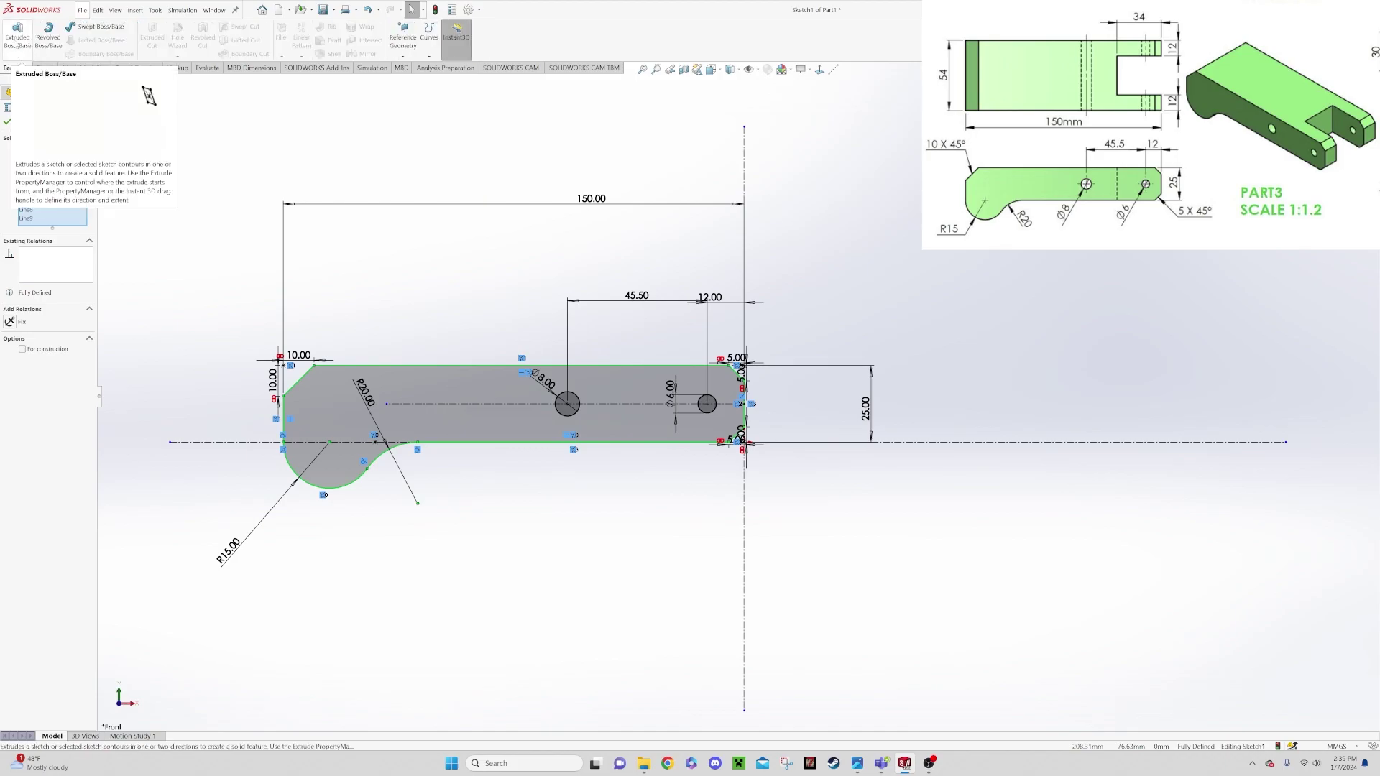
left_click(16, 37)
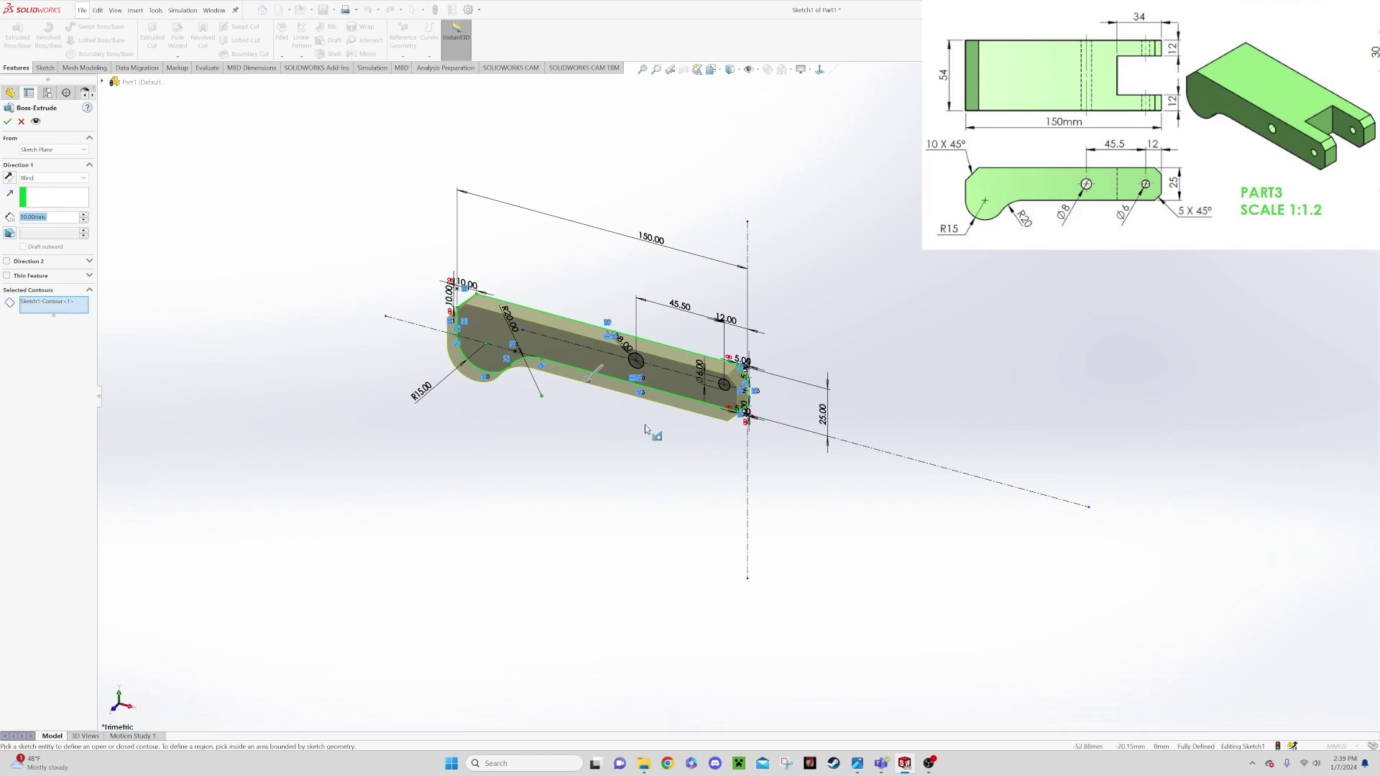
scroll(644, 433, "down", 4)
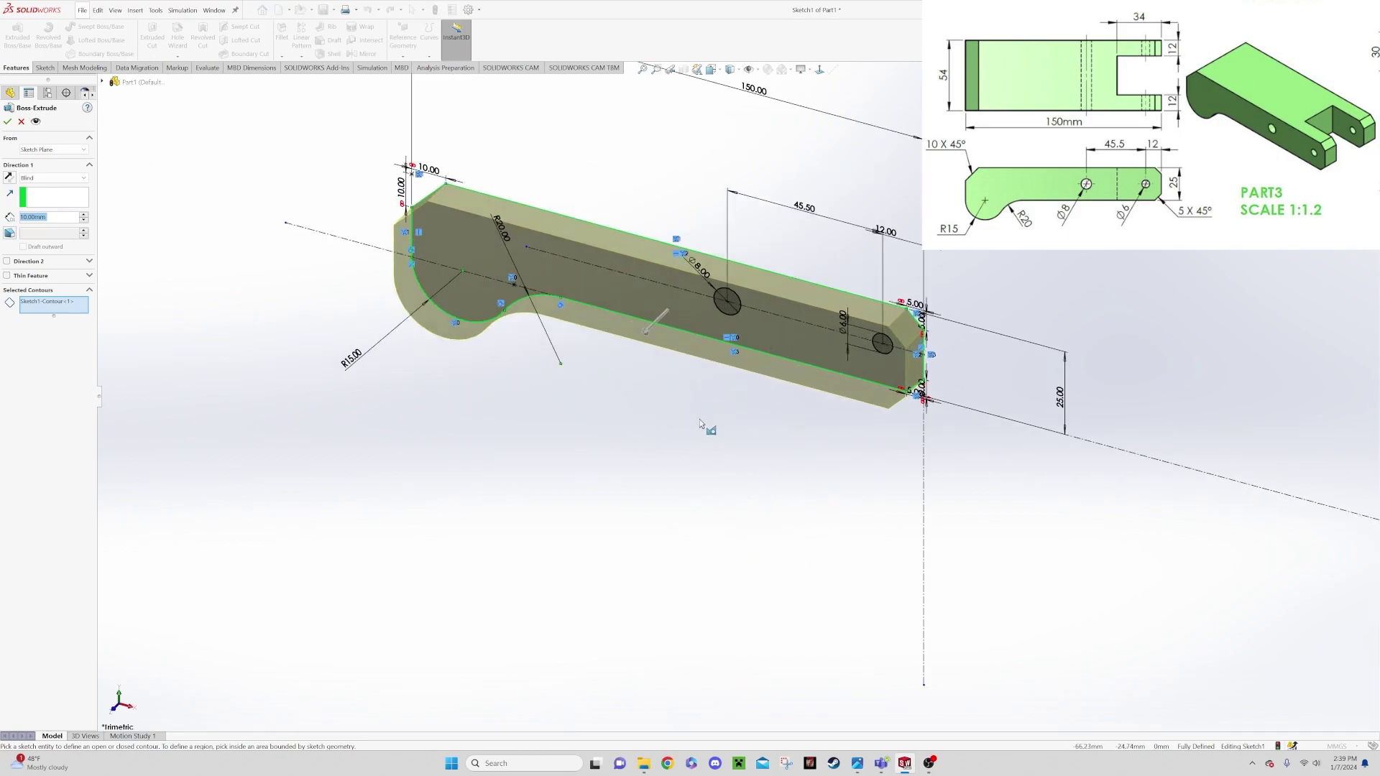
middle_click_drag(735, 395, 755, 342)
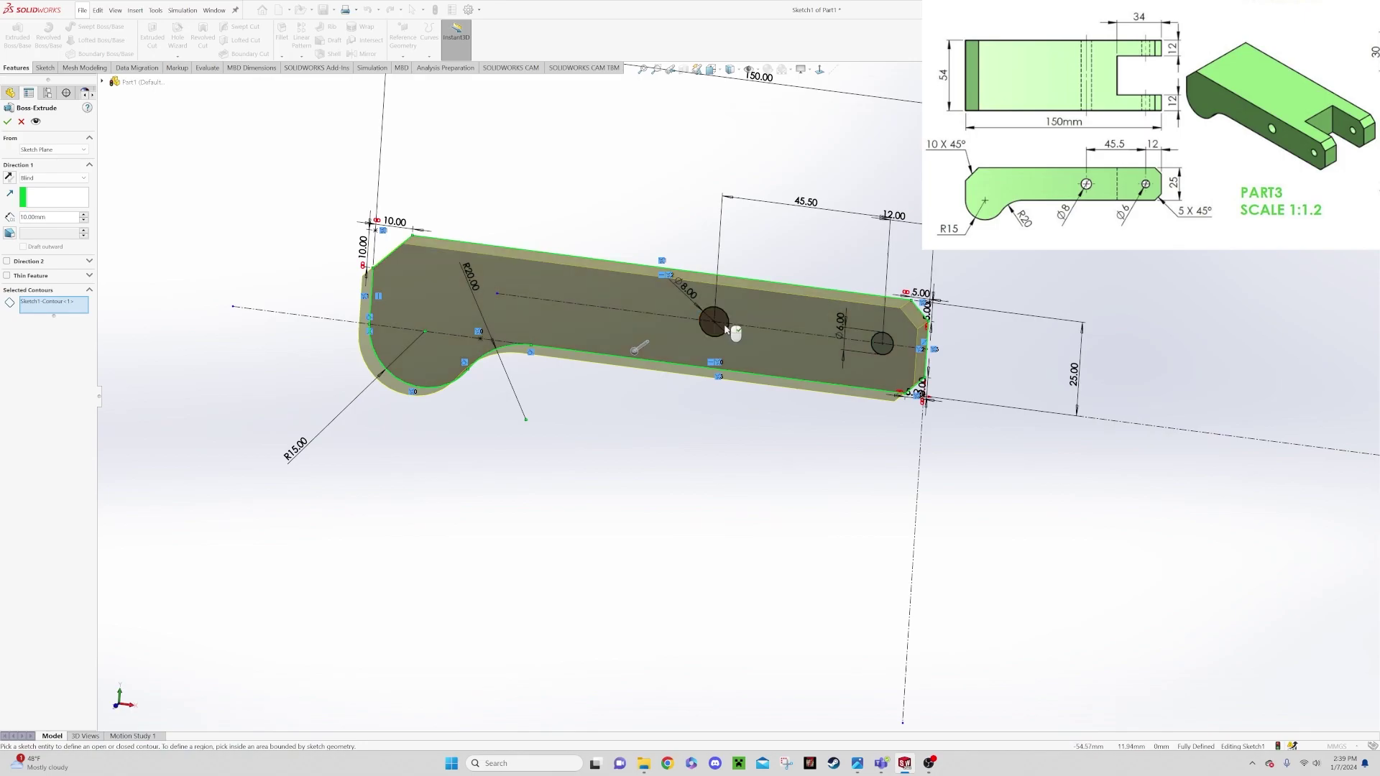
left_click(727, 332)
left_click(889, 351)
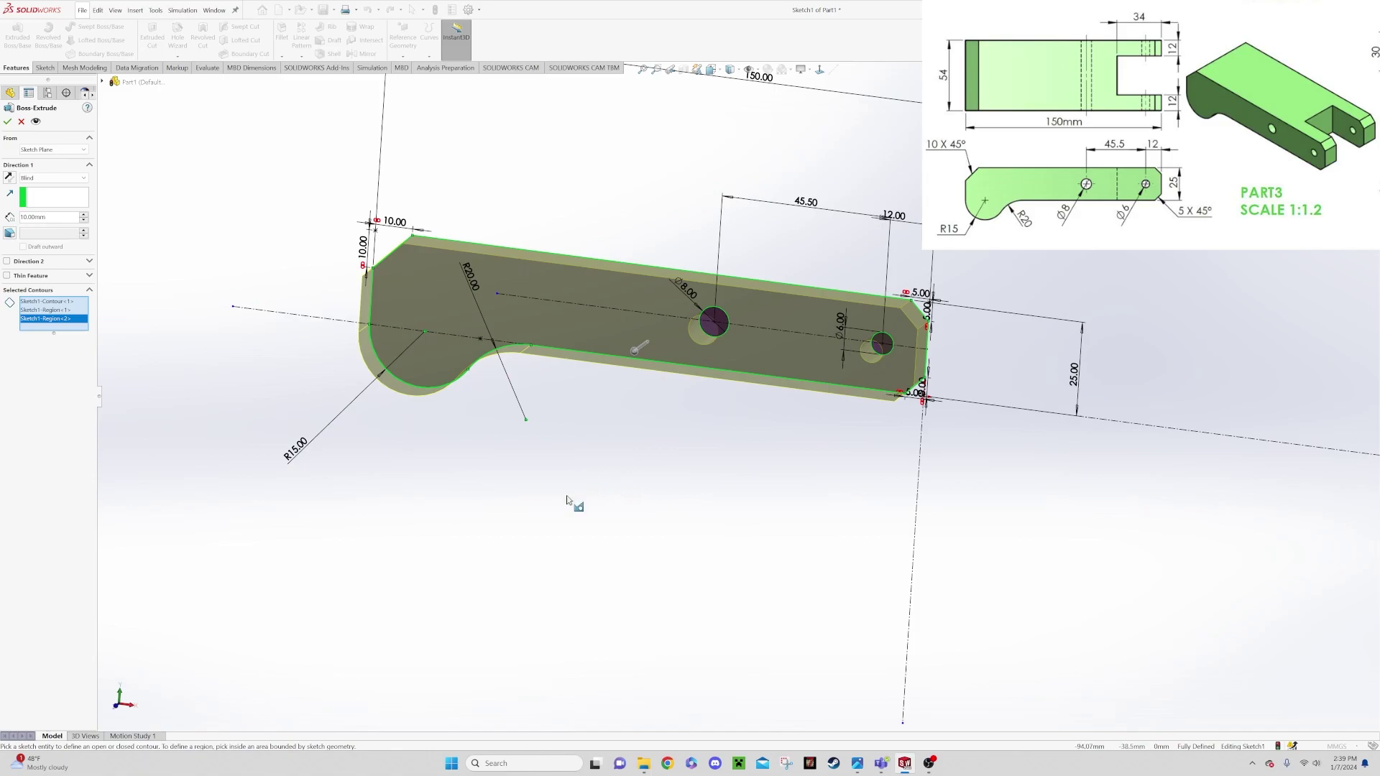
Set the extrusion to Mid Plane with 54 mm depth and accept the solid.
left_click(84, 179)
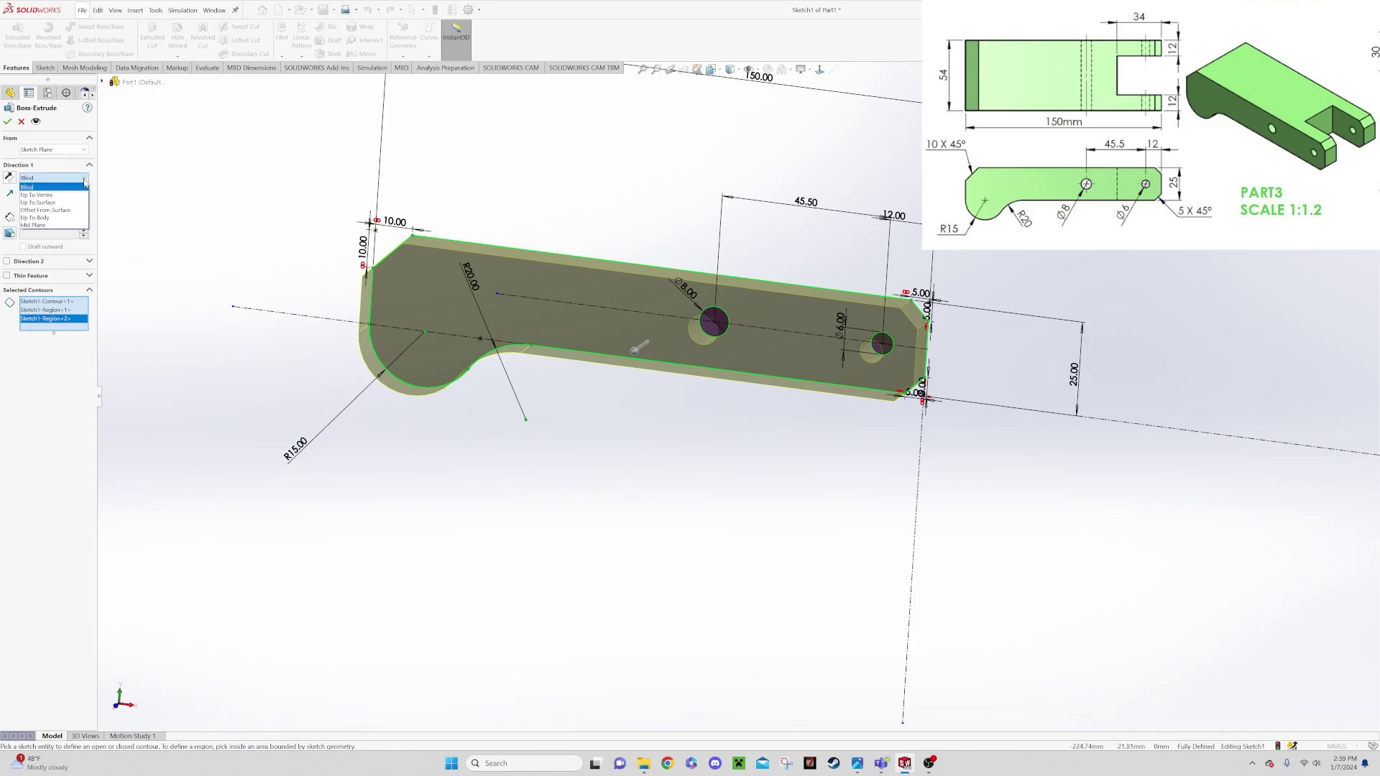
left_click(56, 225)
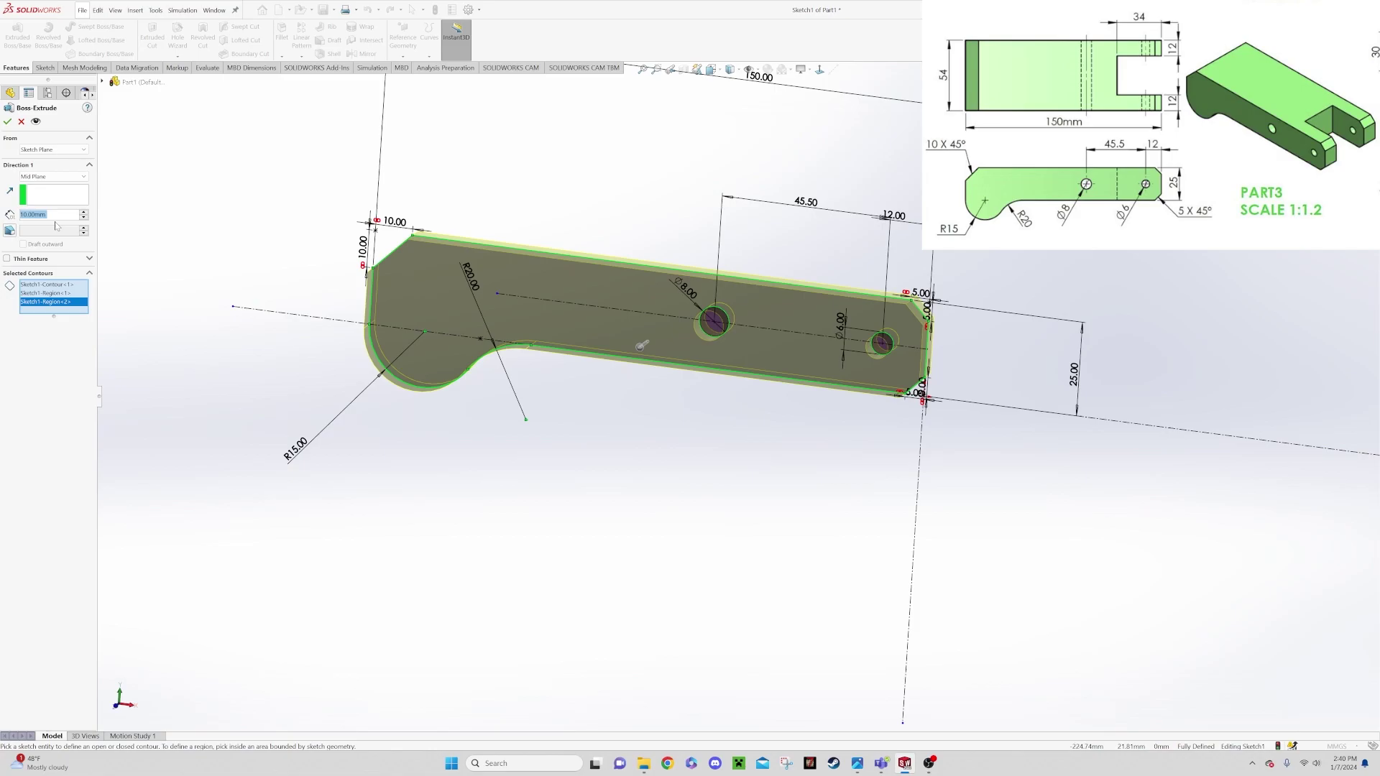
type("54")
key("Return")
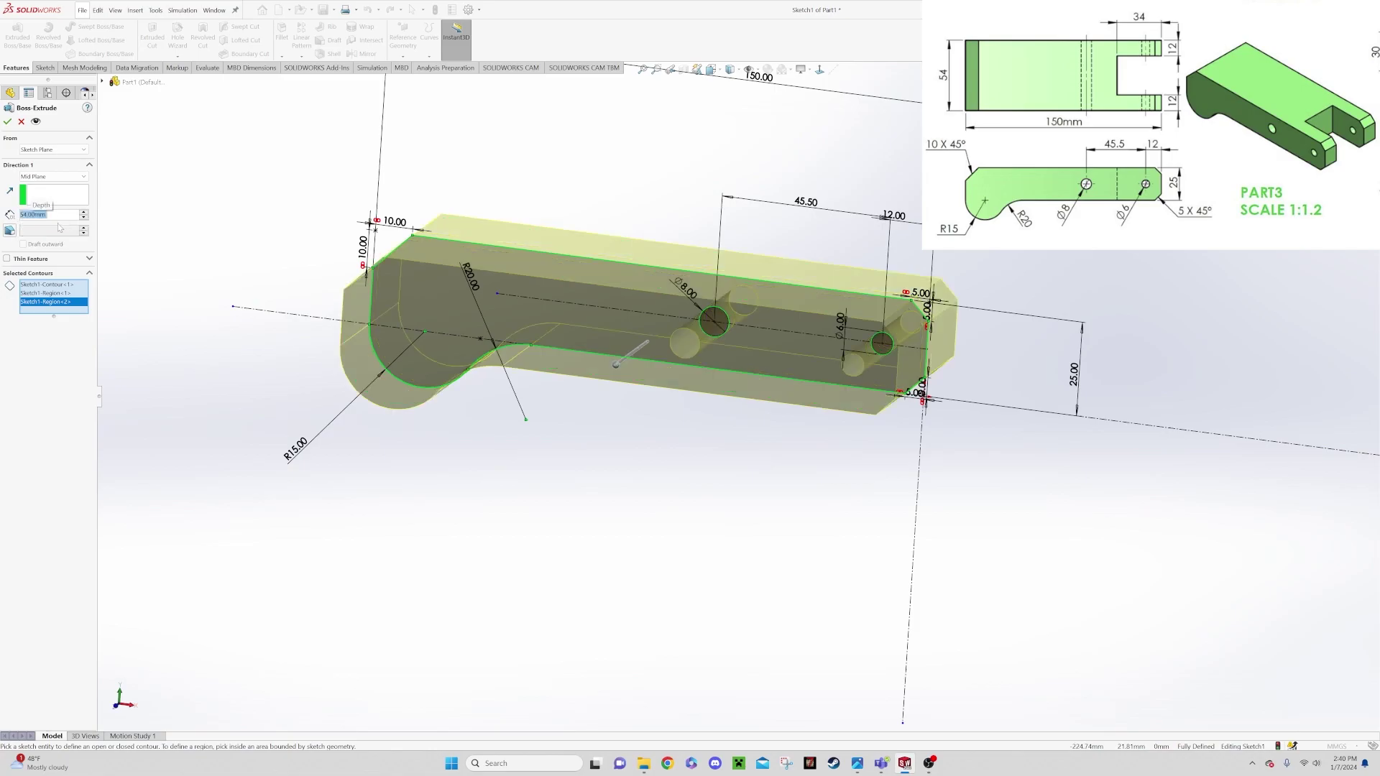
left_click(7, 122)
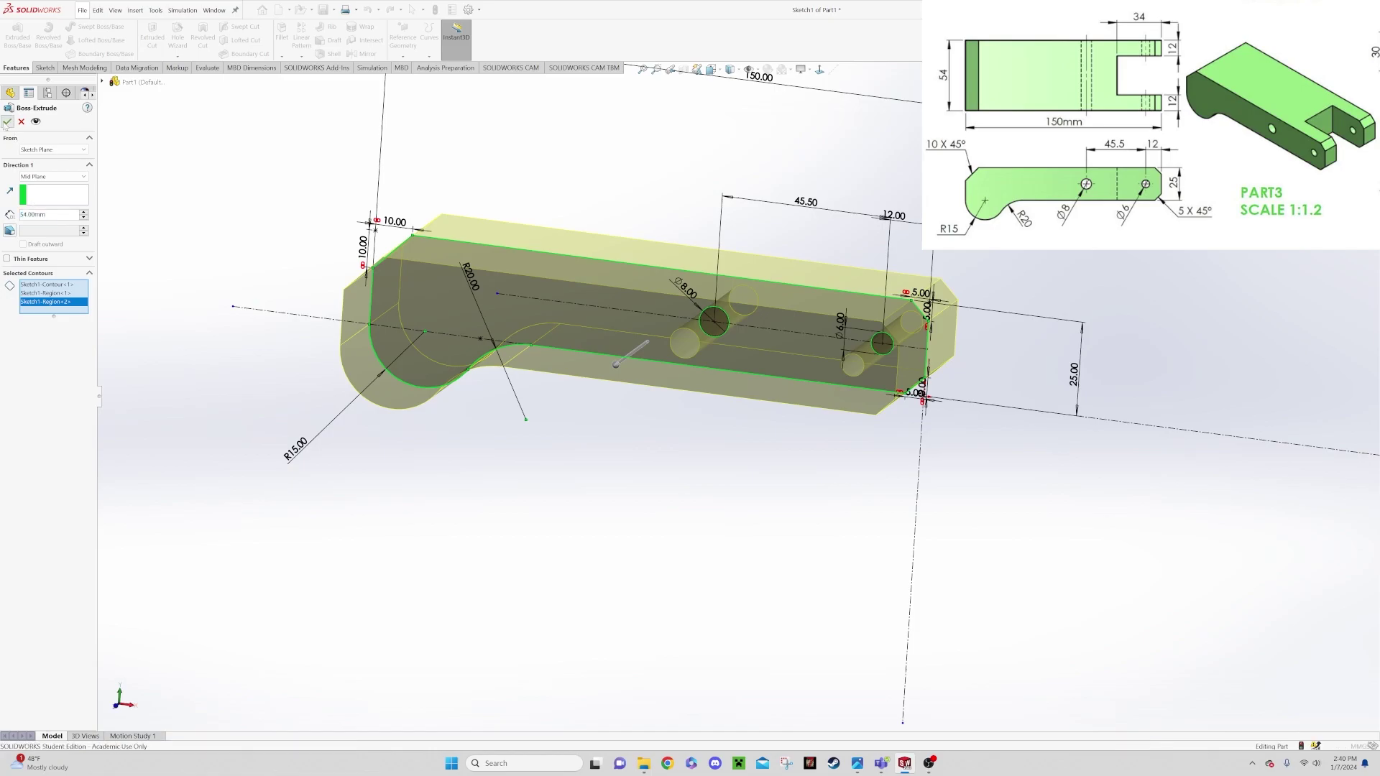
middle_click_drag(774, 472, 739, 515)
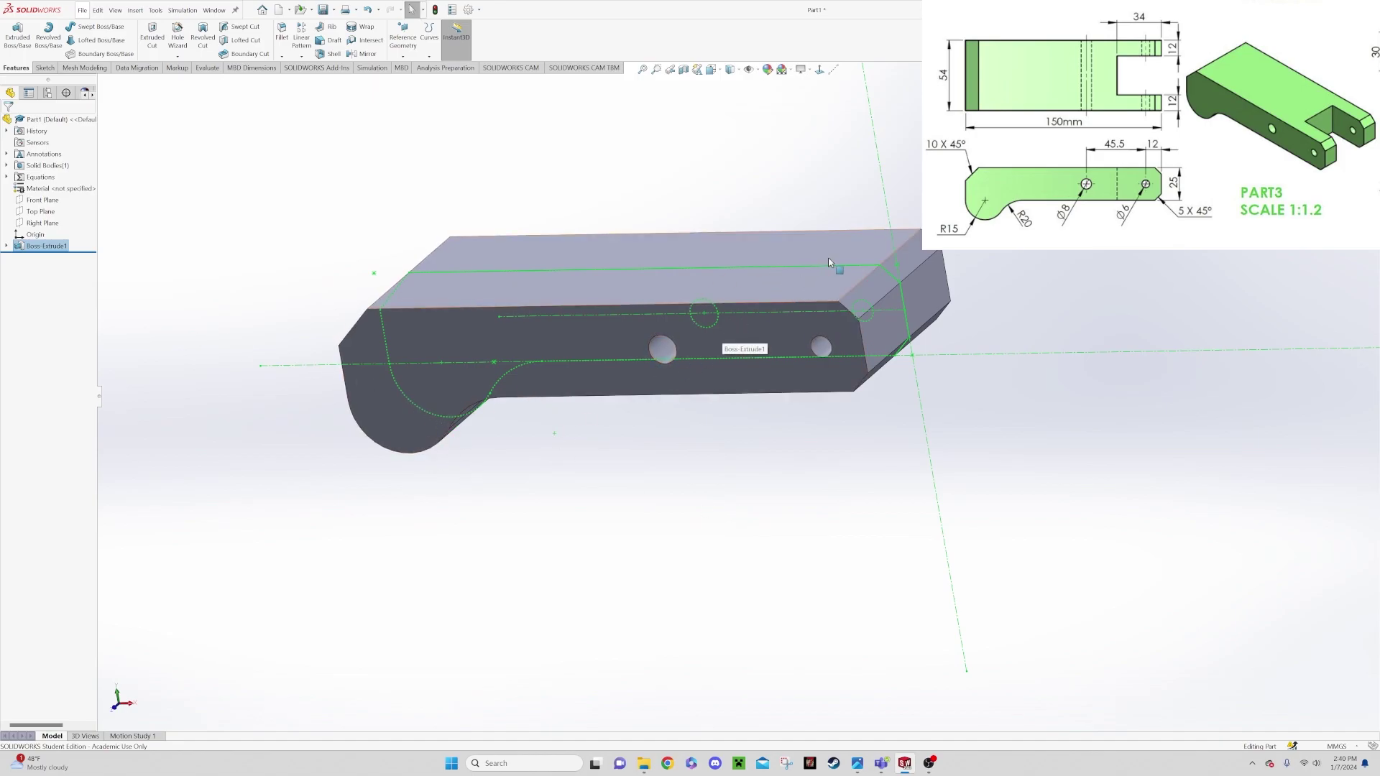
Select the lever's top face and view it Normal To for sketching.
left_click(778, 261)
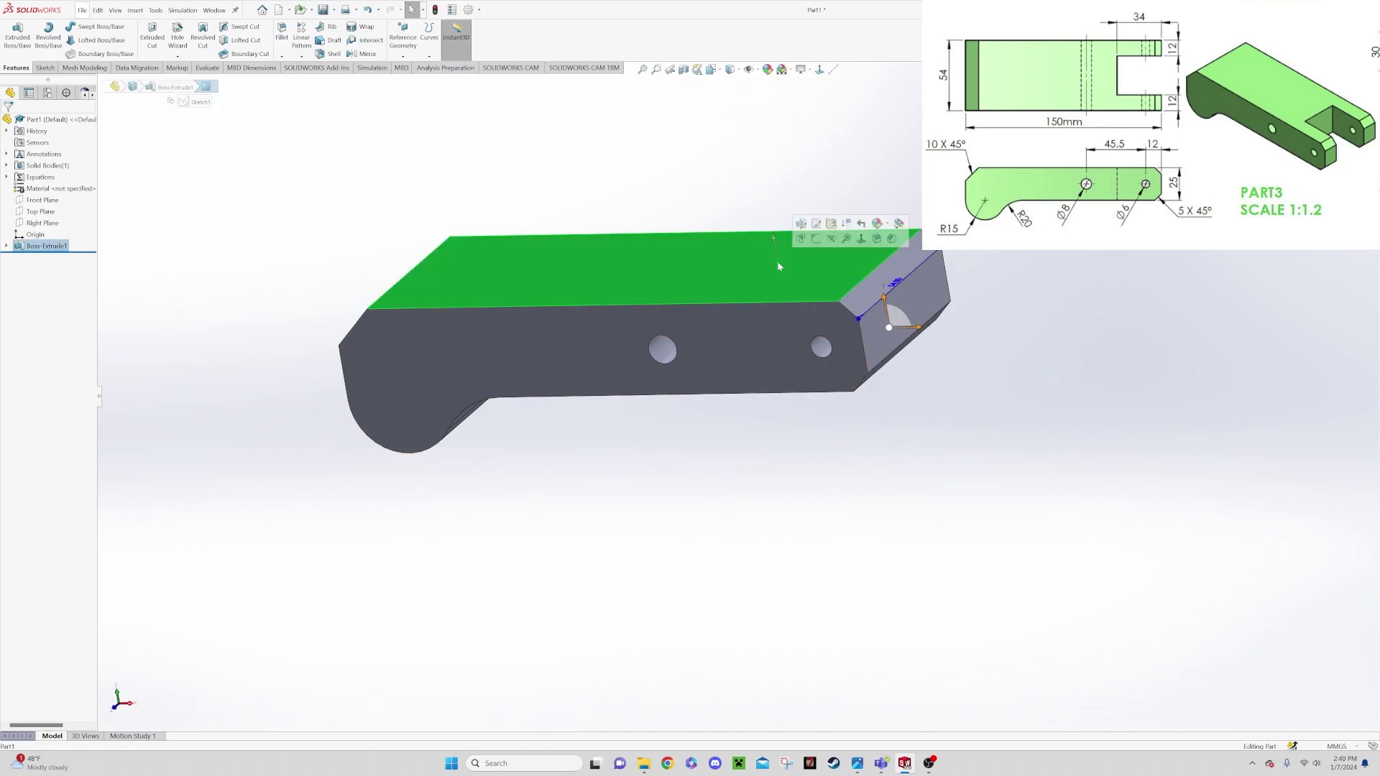
left_click(817, 238)
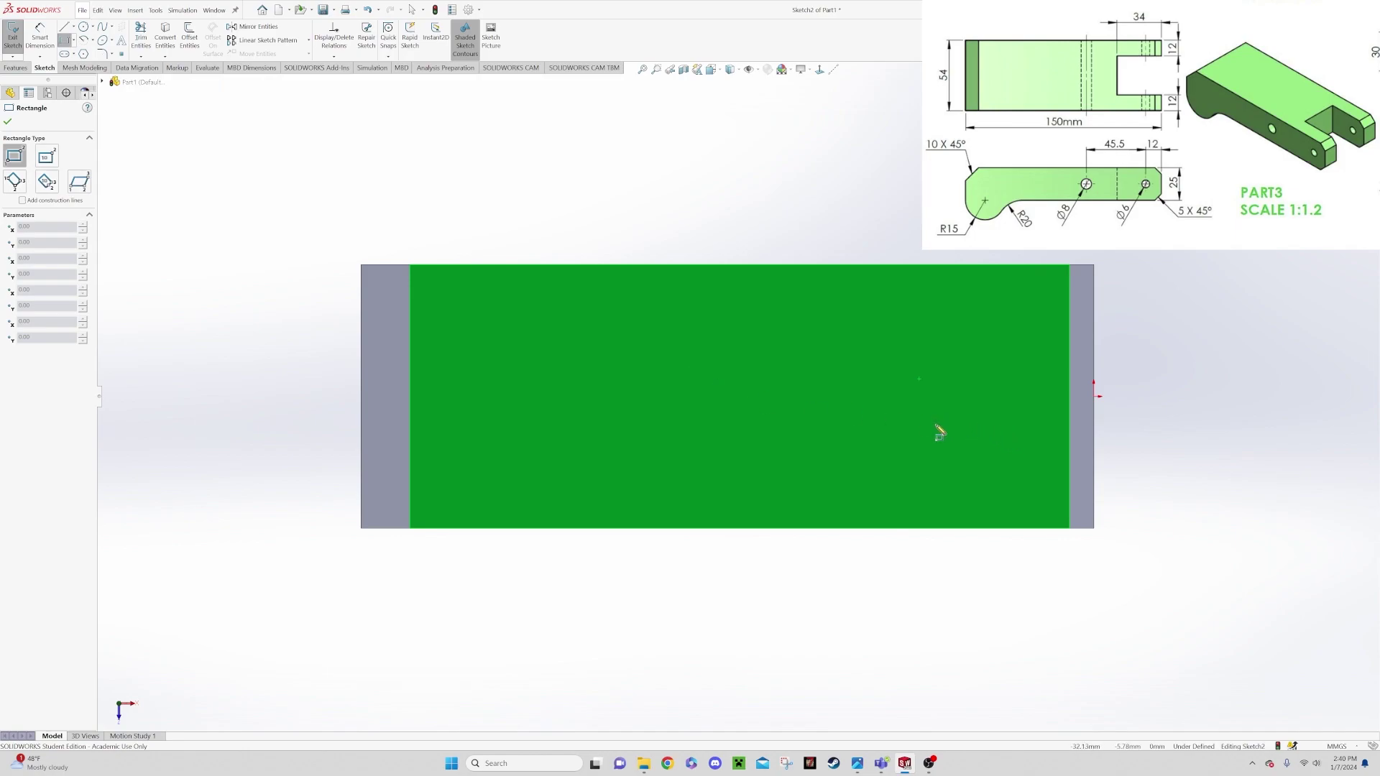
Draw a corner rectangle reaching the right edge and dimension its length to 34 mm.
left_click(875, 471)
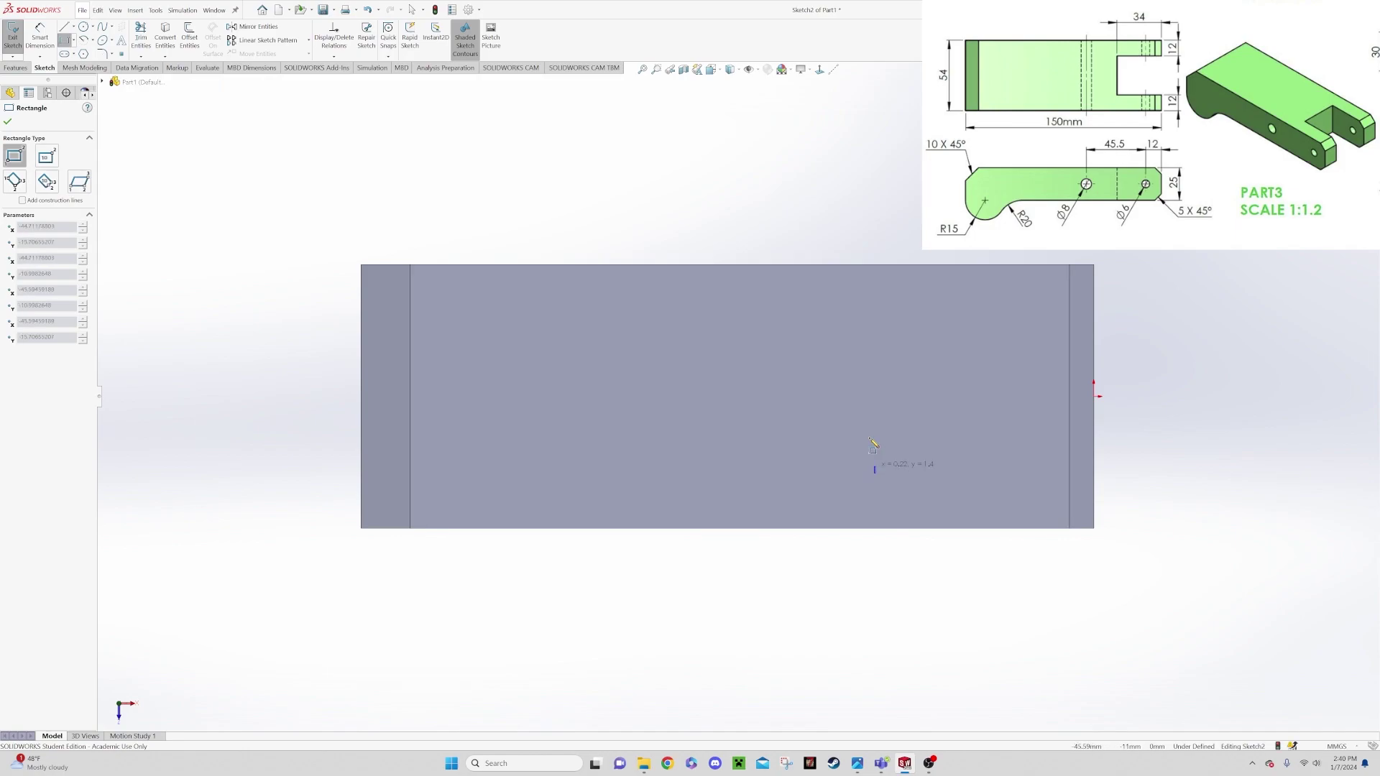
left_click(1094, 314)
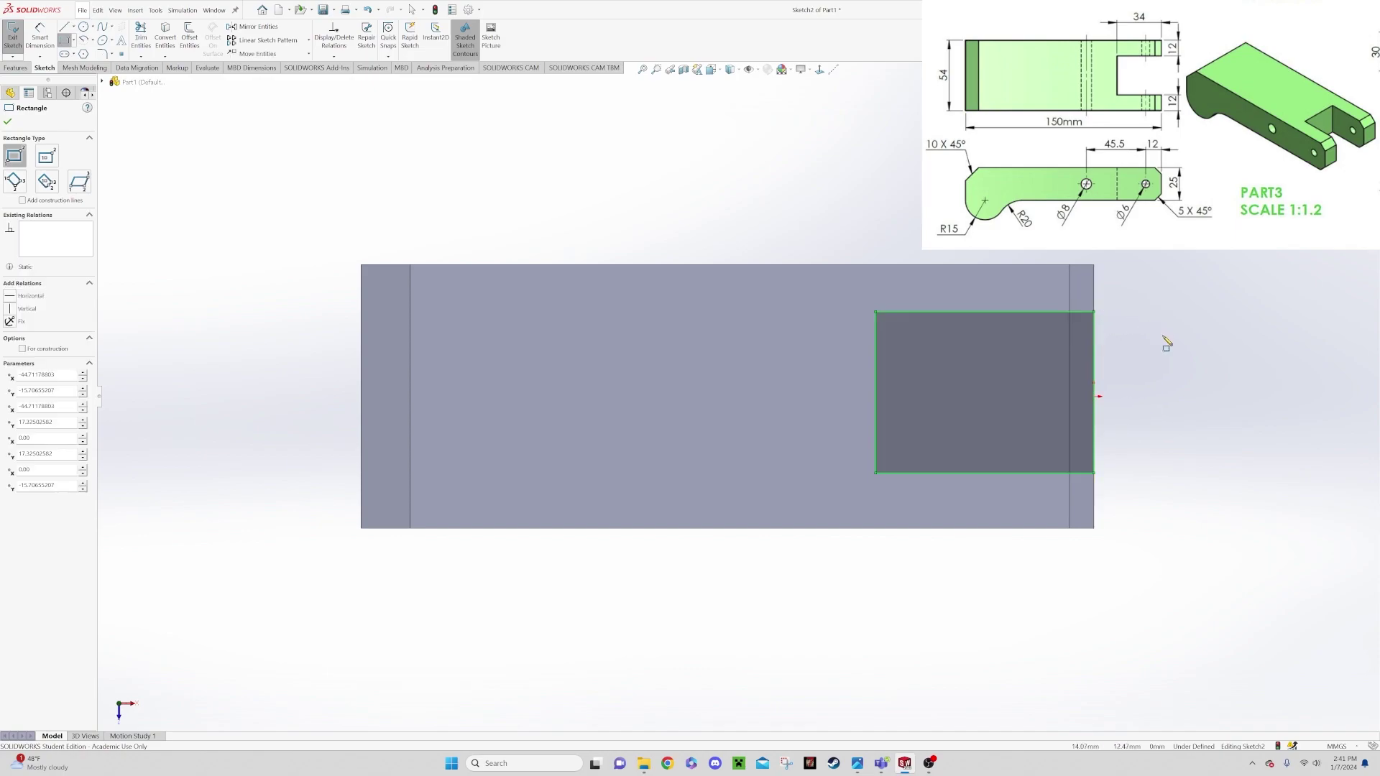
left_click(47, 38)
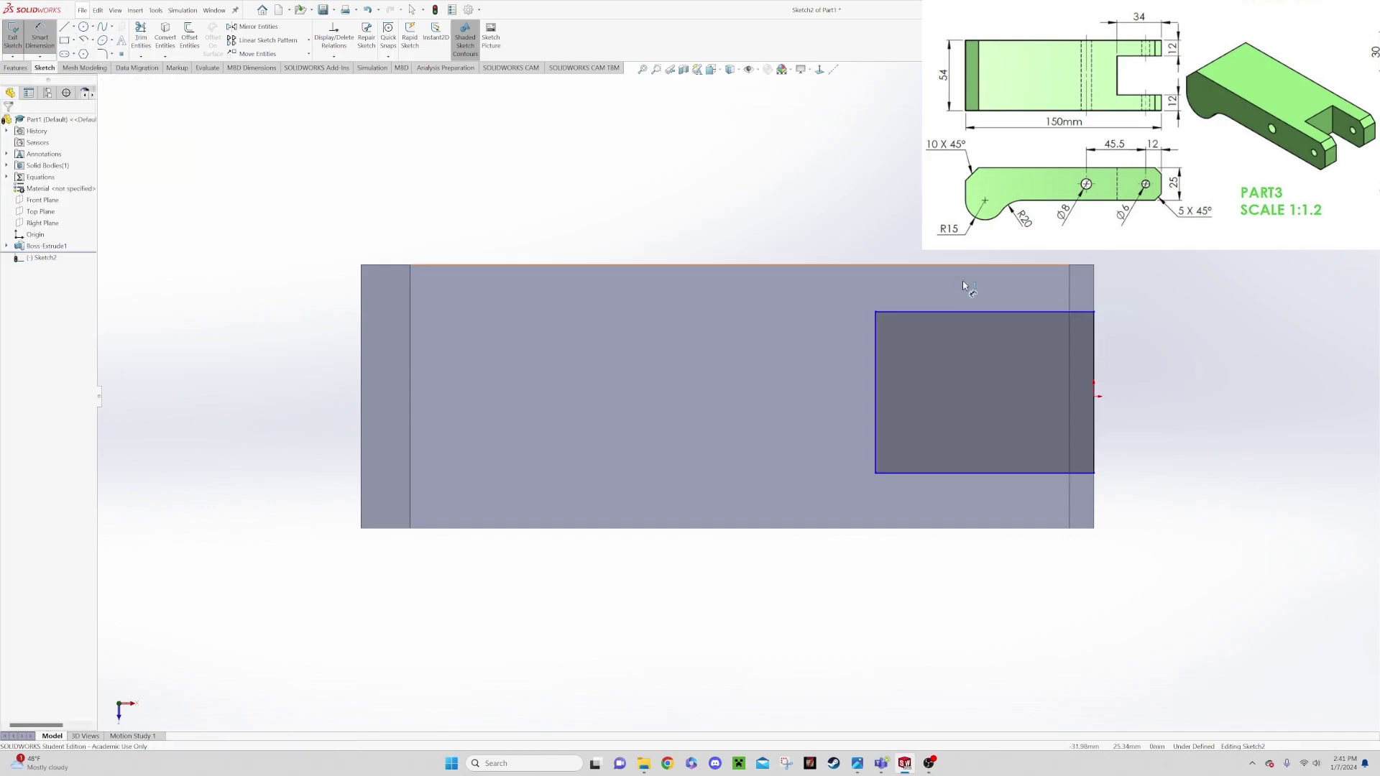
left_click(1036, 312)
left_click(985, 169)
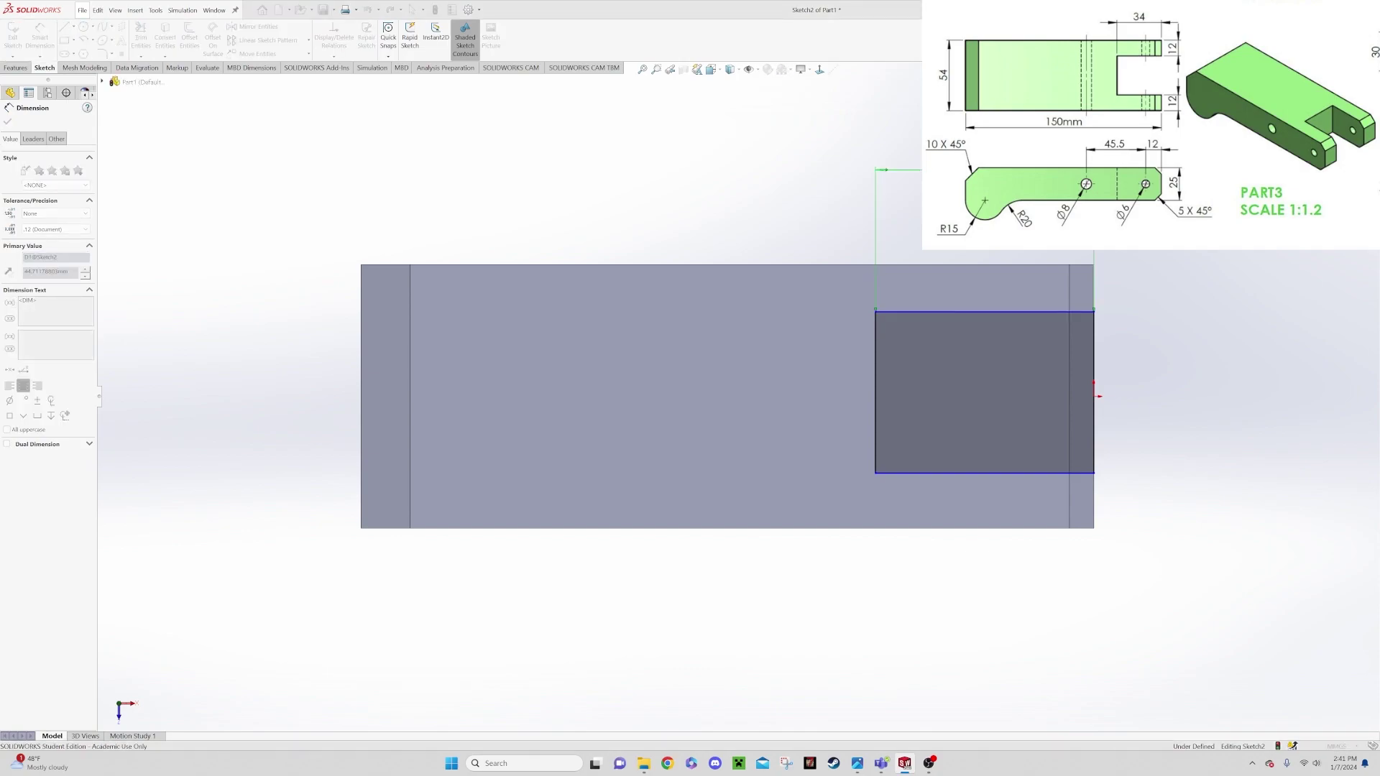
type("34")
key("Return")
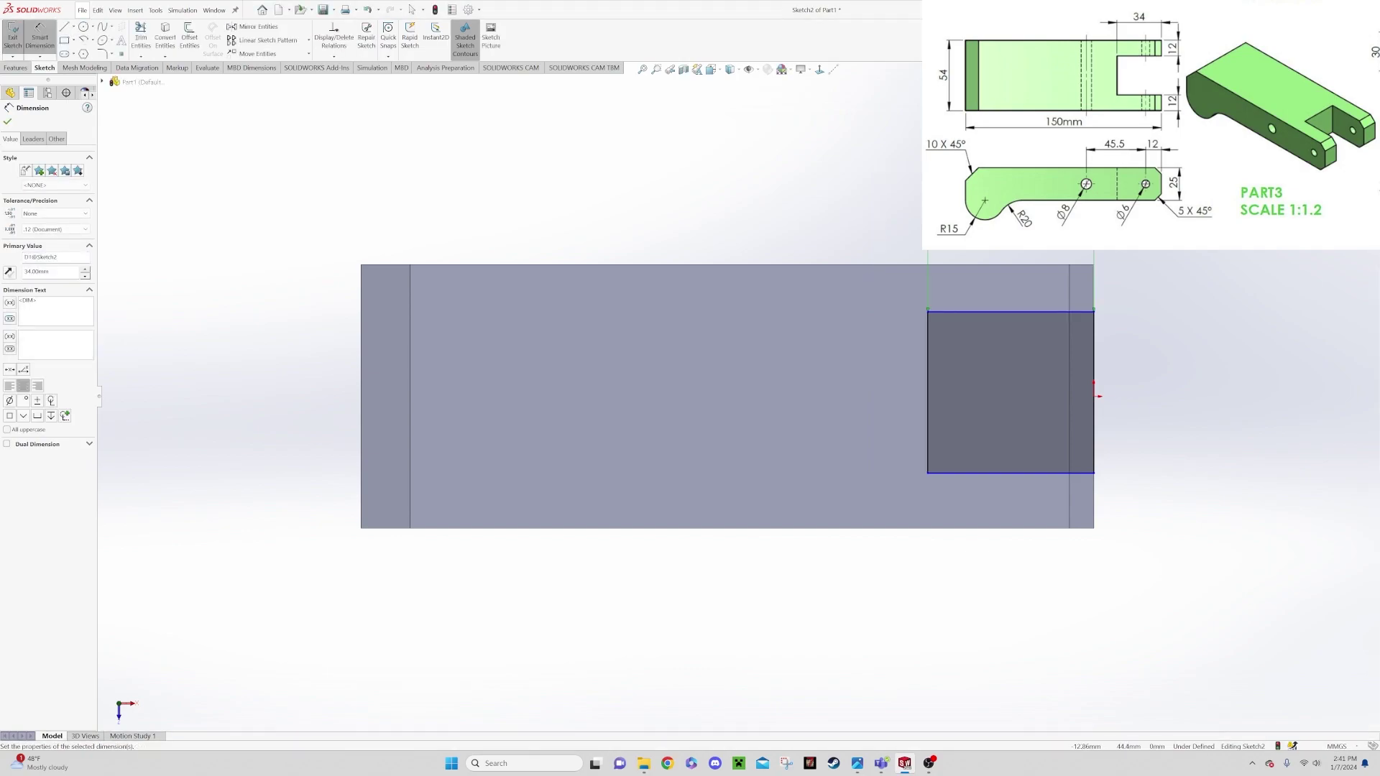
Dimension the rectangle 12 mm from both the top and bottom edges of the part.
left_click(1010, 314)
left_click(1008, 264)
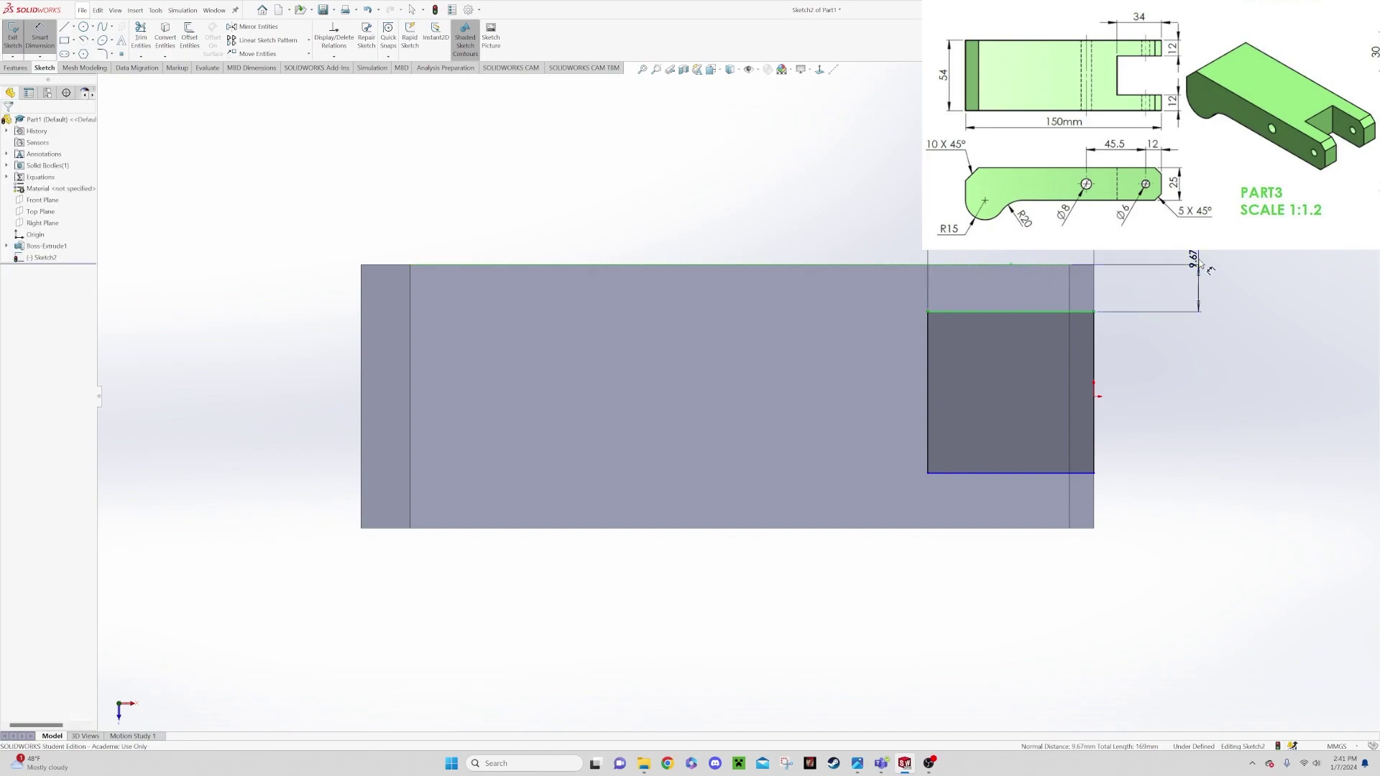
left_click(1201, 266)
type("12")
key("Return")
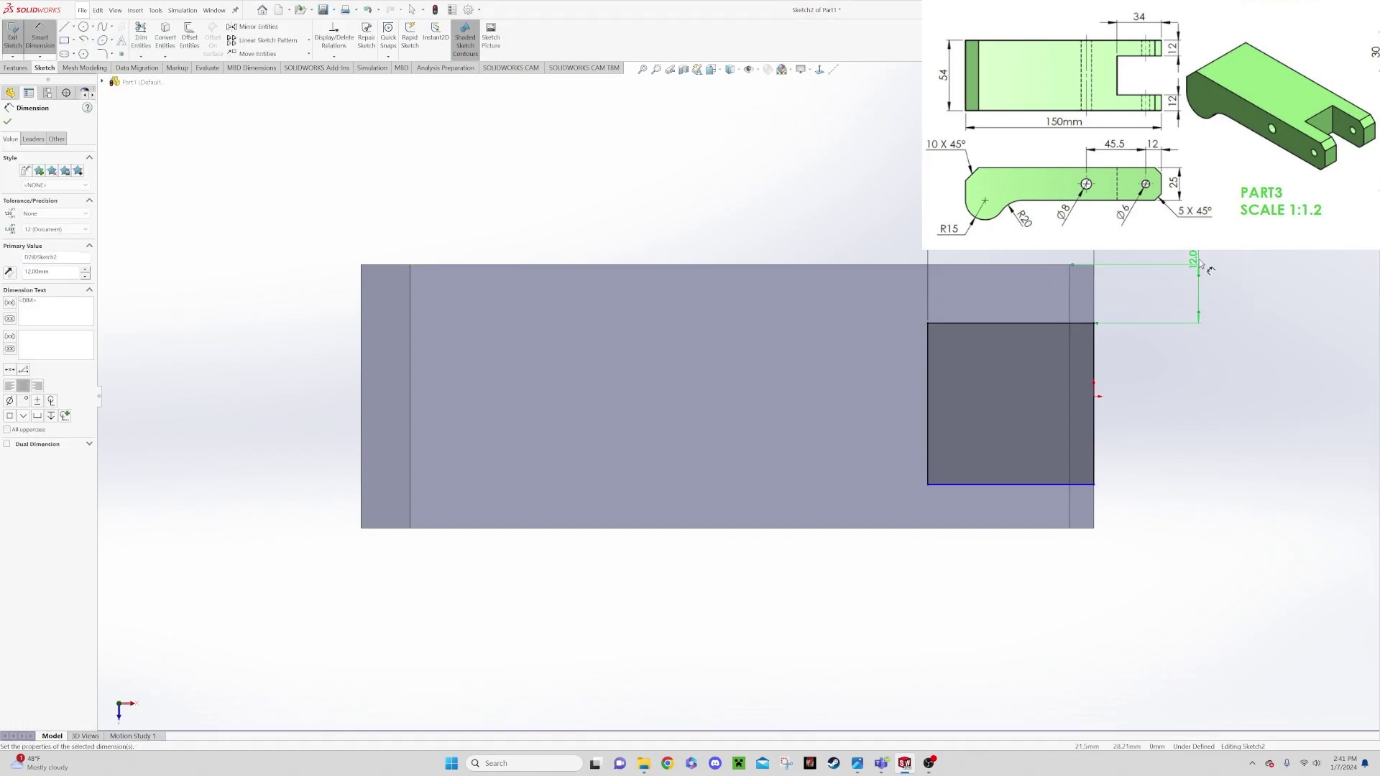
left_click(1039, 529)
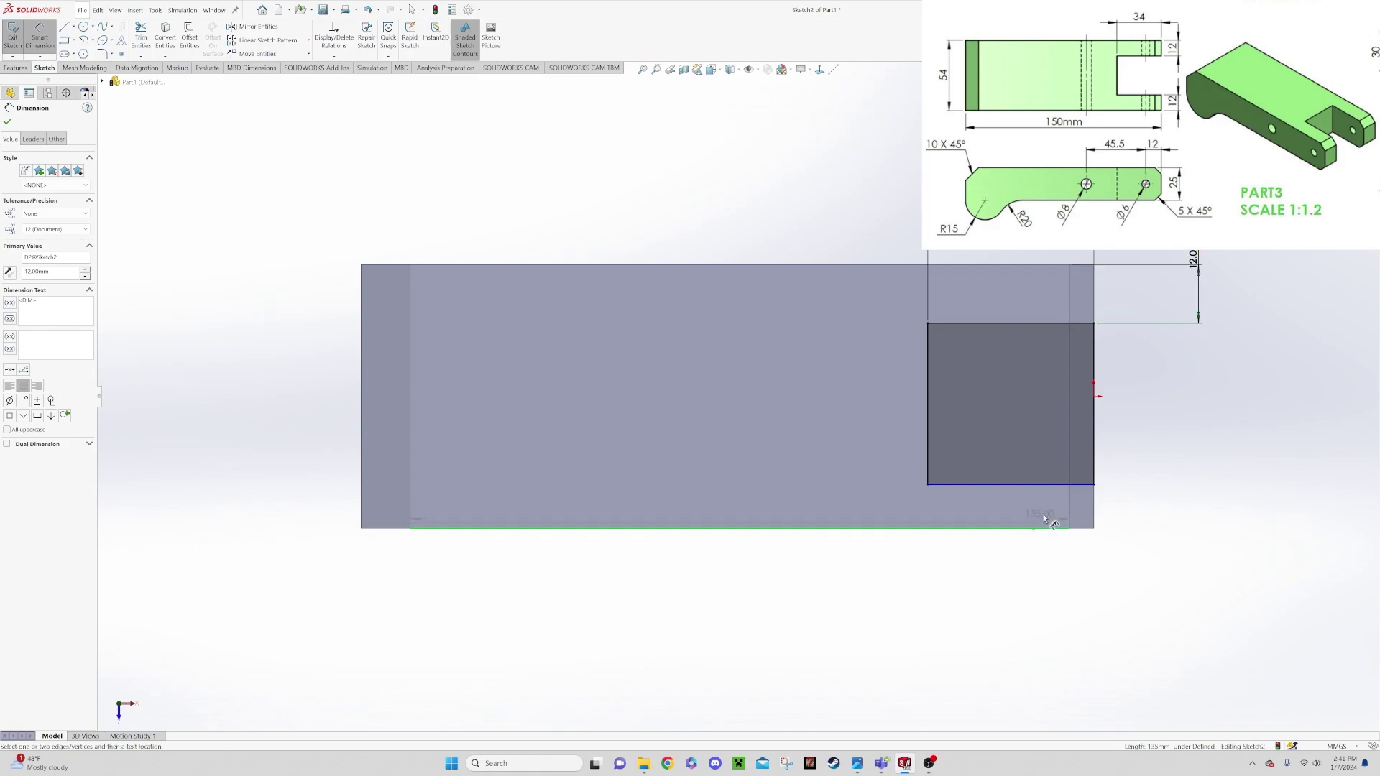
left_click(1053, 486)
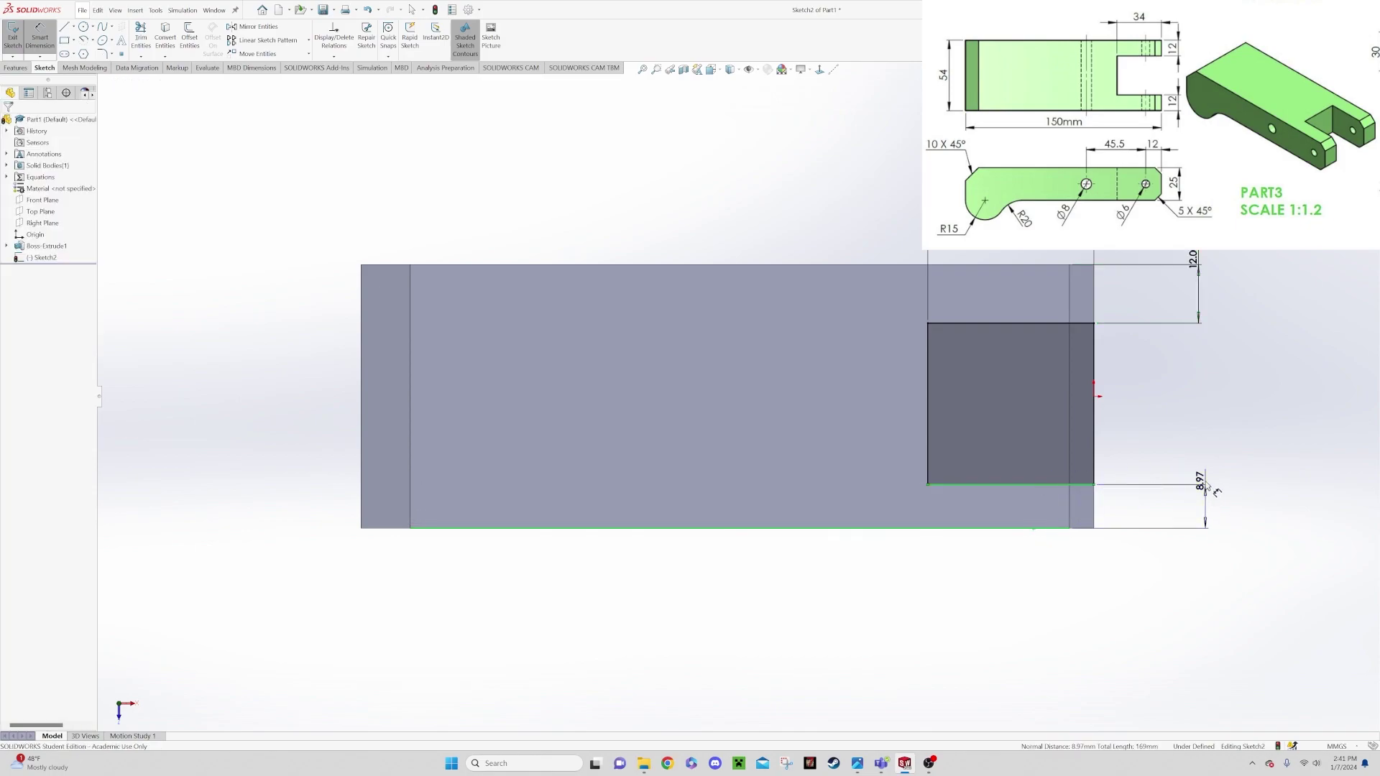
left_click(1206, 485)
type("12")
key("Return")
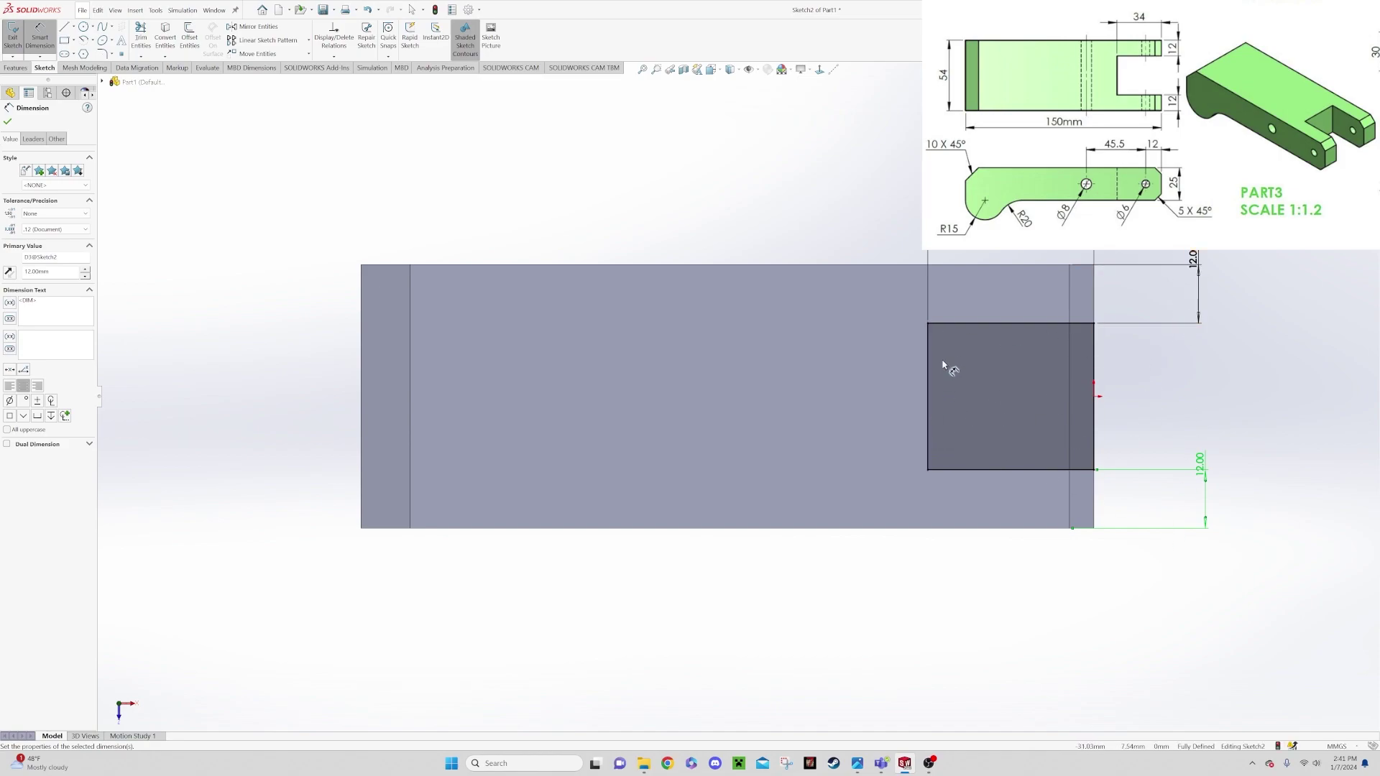
Cut the rectangle Through All to create the slot in the lever's right end.
left_click(18, 68)
left_click(151, 36)
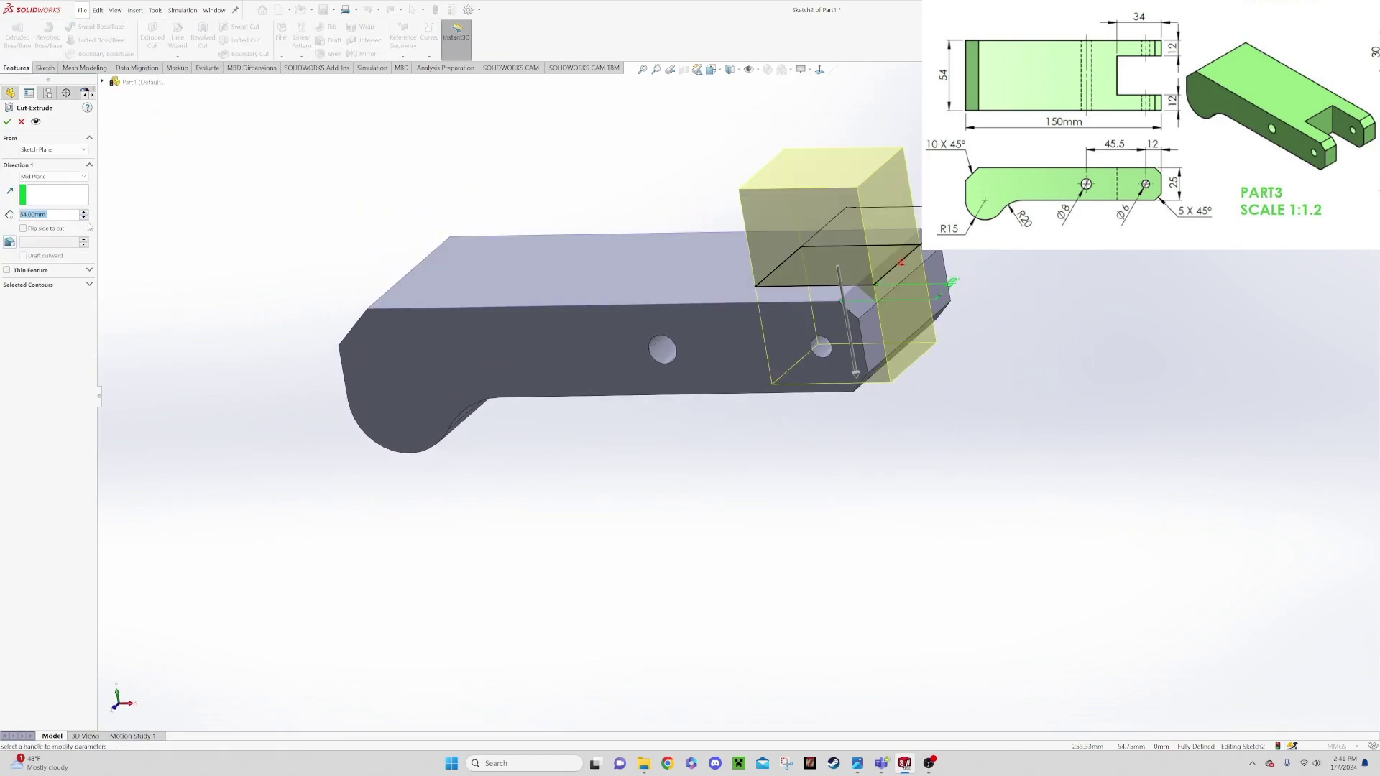
left_click(84, 177)
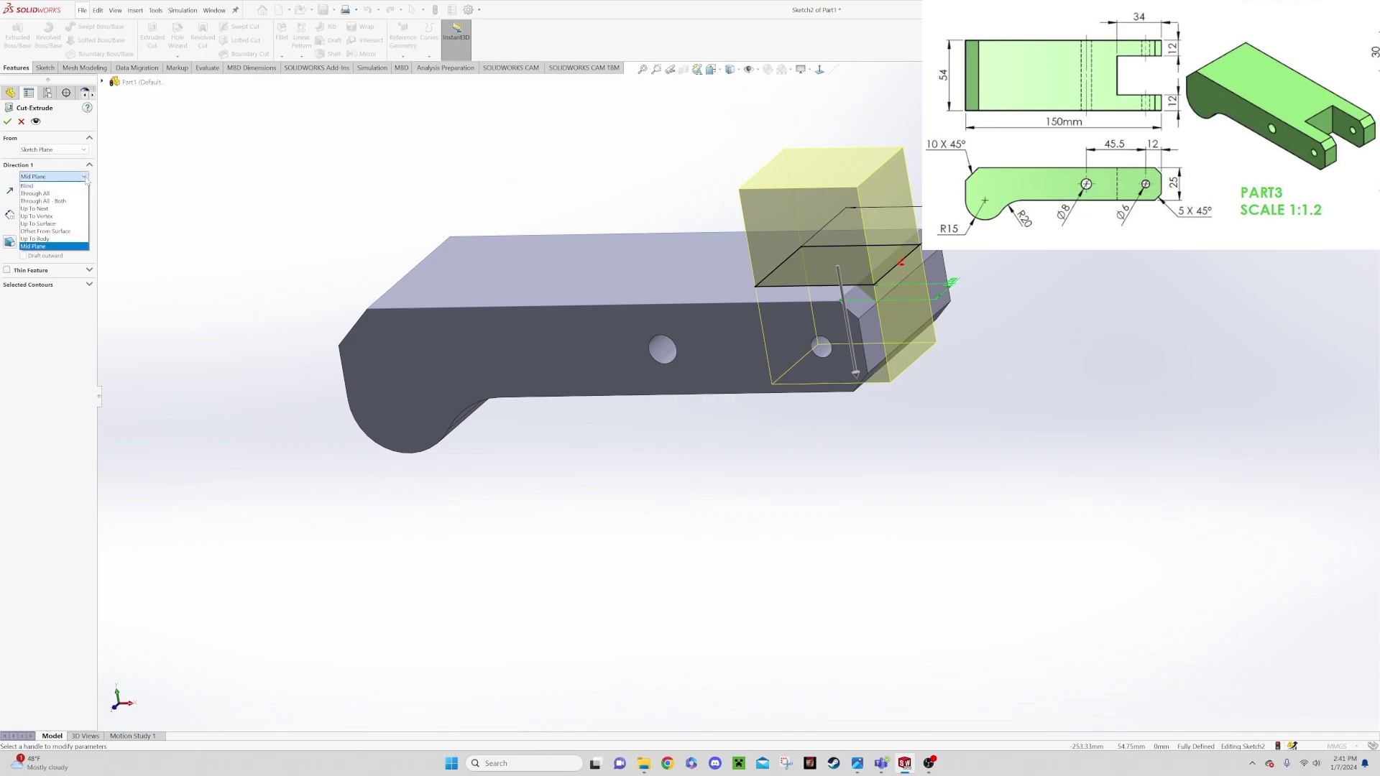
left_click(64, 194)
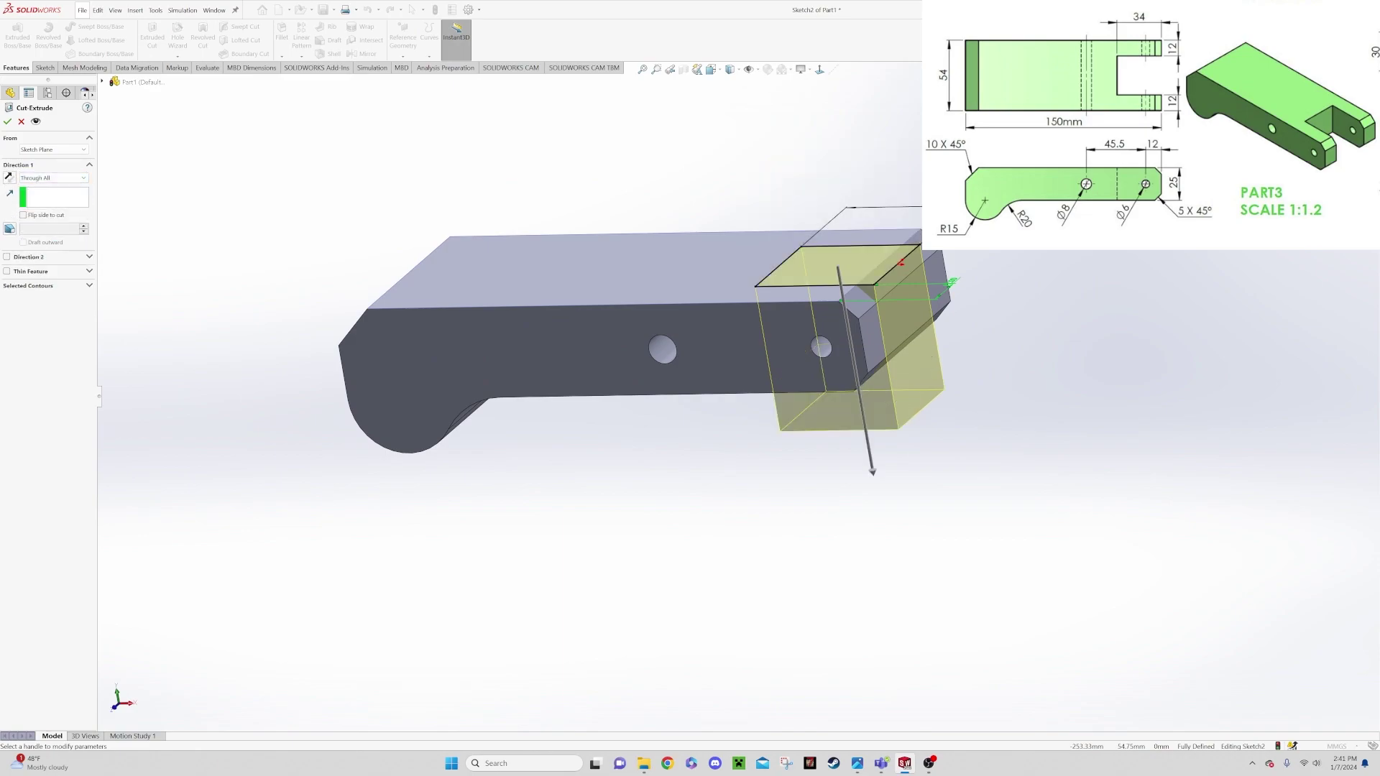
left_click(7, 121)
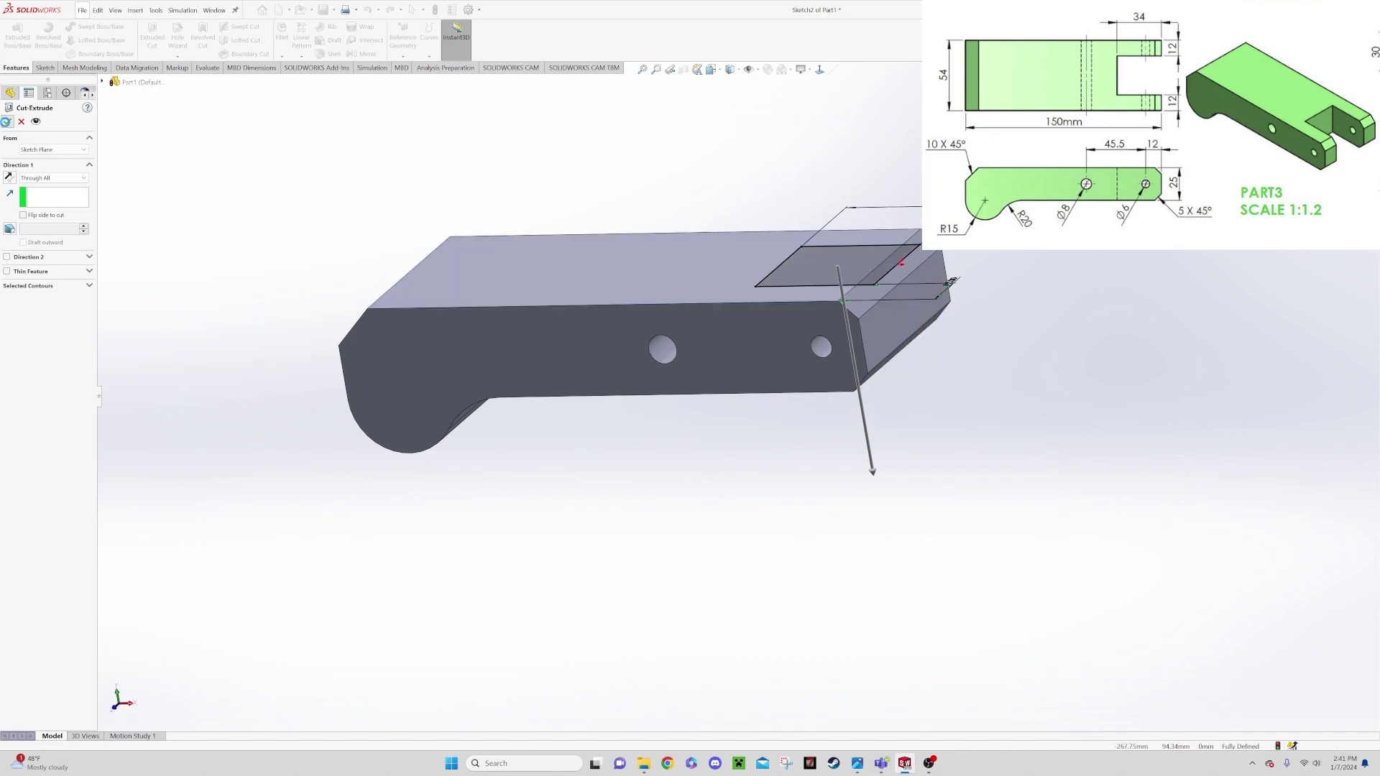
middle_click_drag(614, 434, 663, 104)
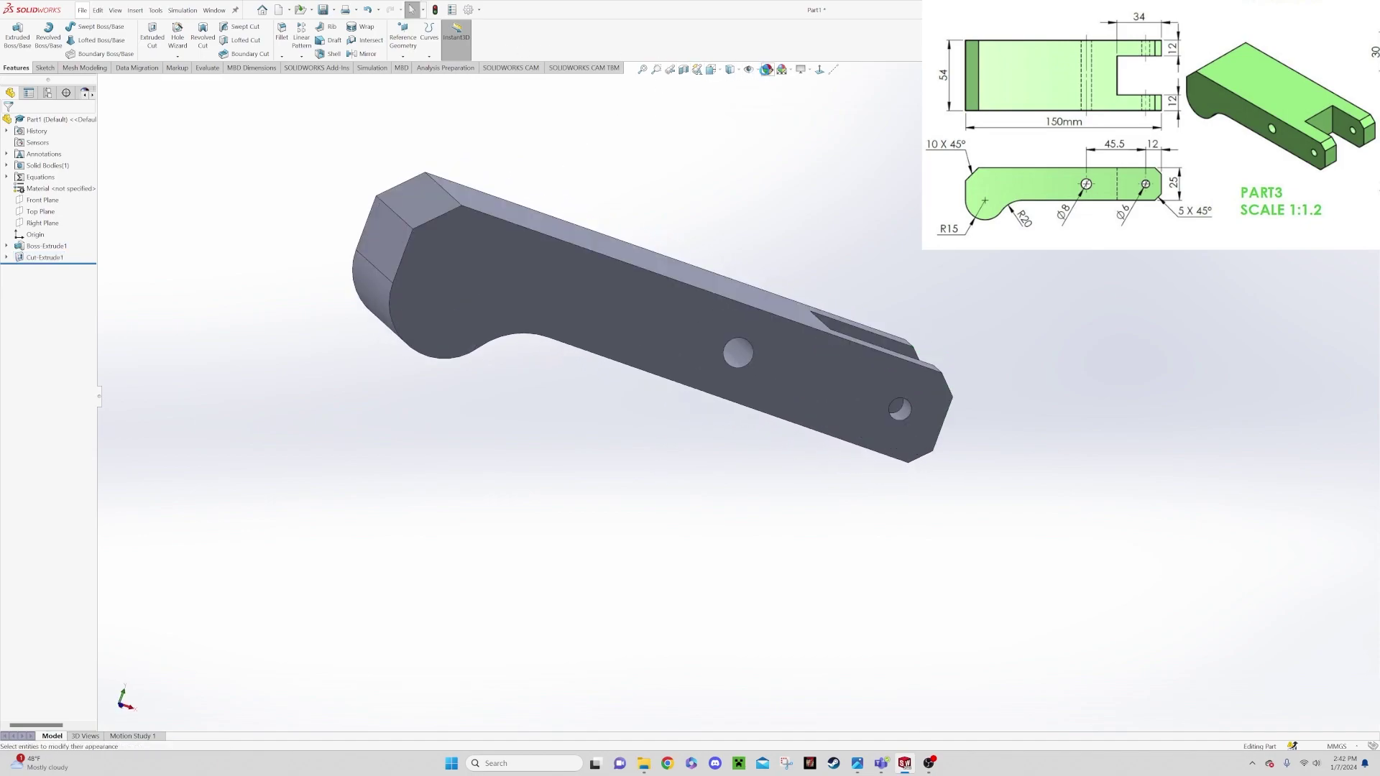
Apply a pale green (RGB 192/255/192) appearance to the entire lever part.
left_click(767, 69)
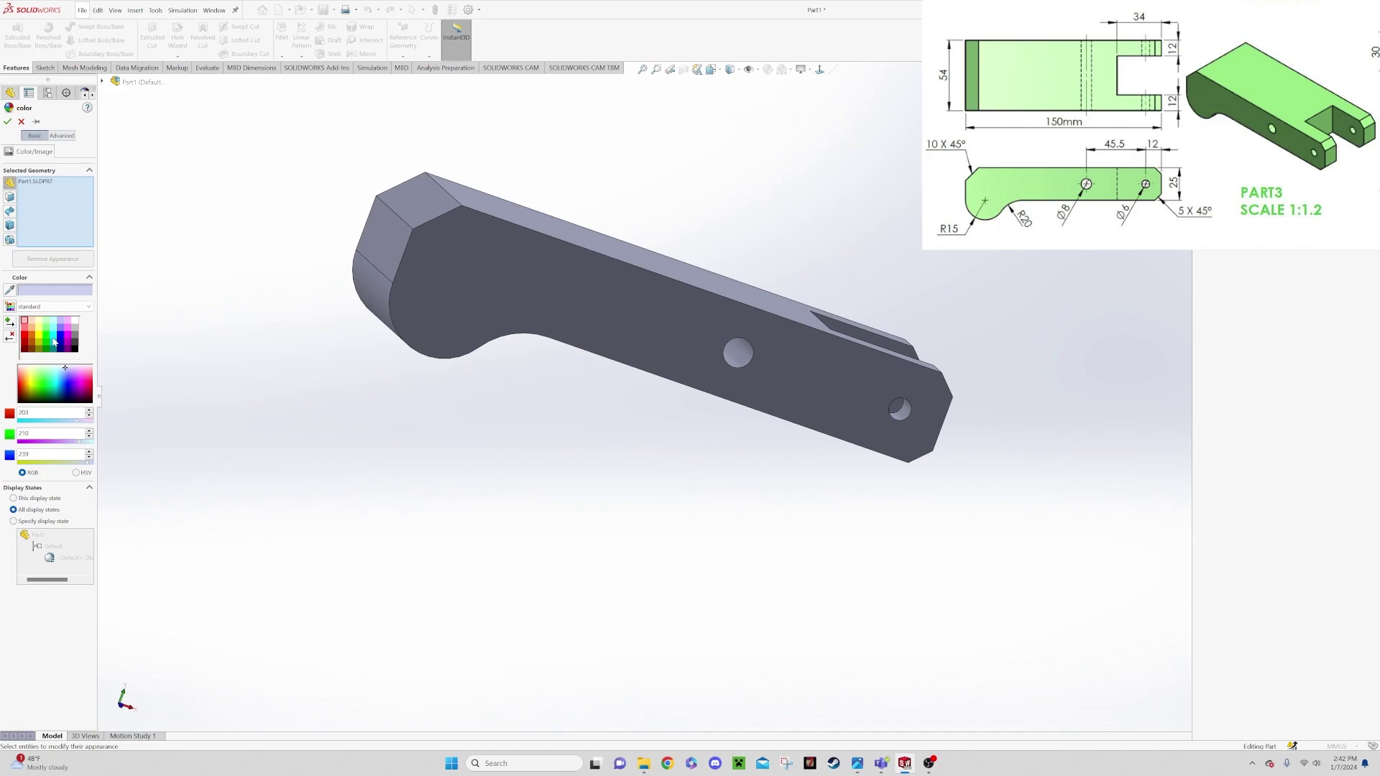
left_click(49, 339)
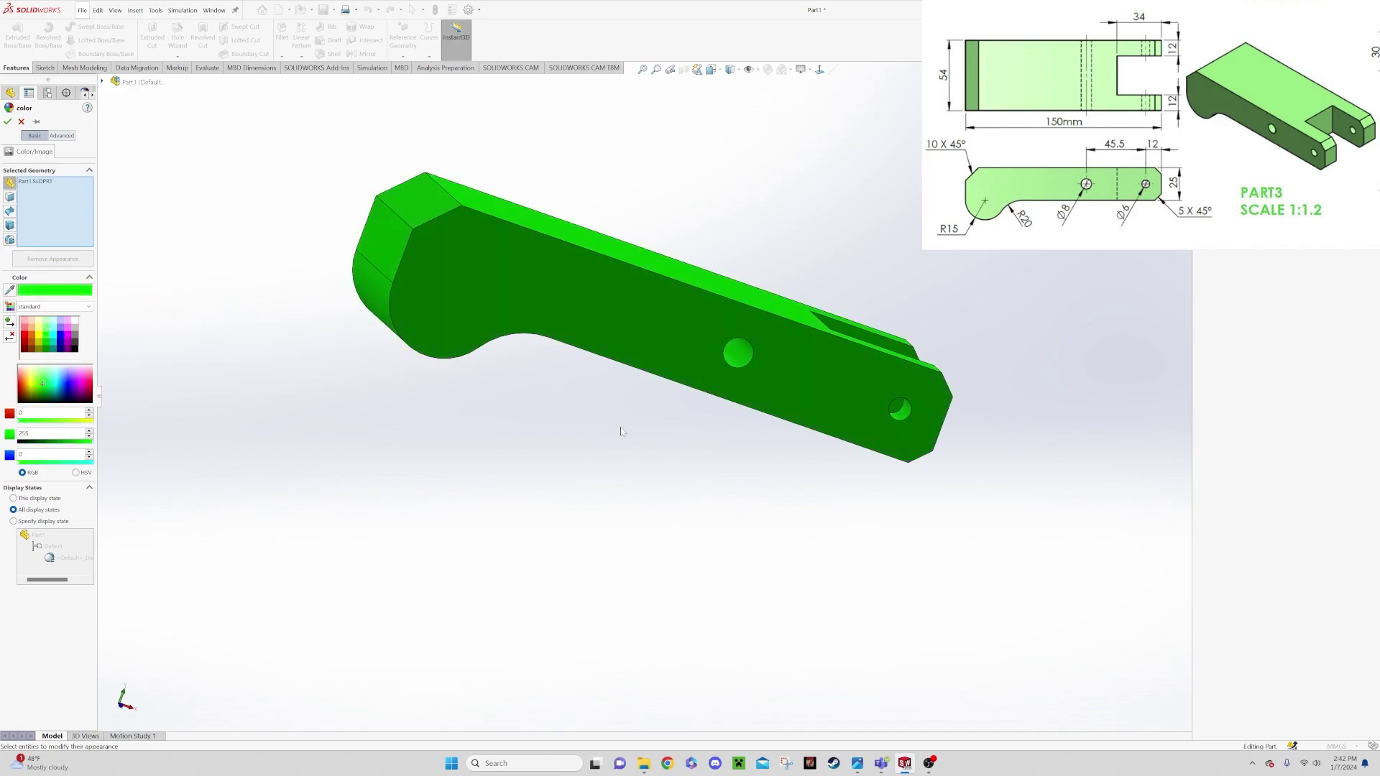
middle_click_drag(621, 431, 586, 463)
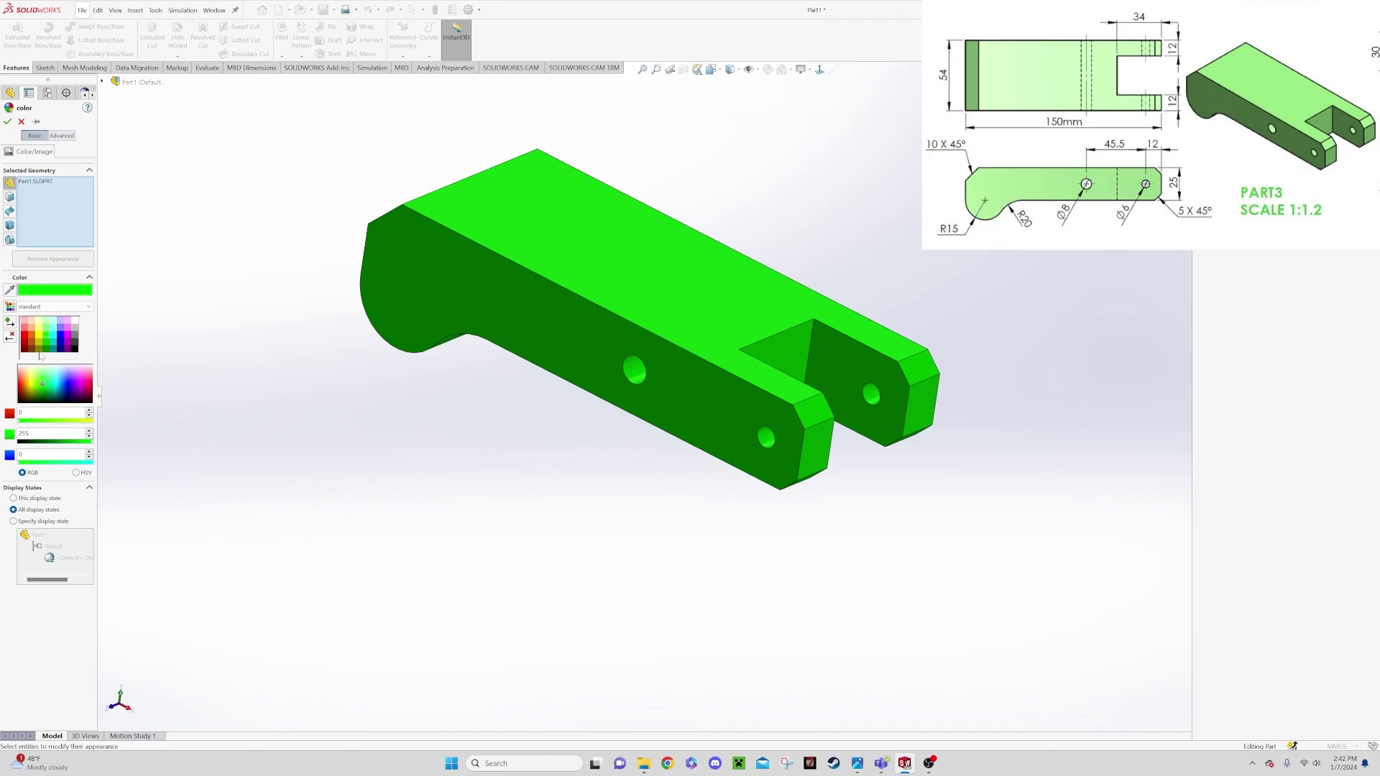
left_click(46, 321)
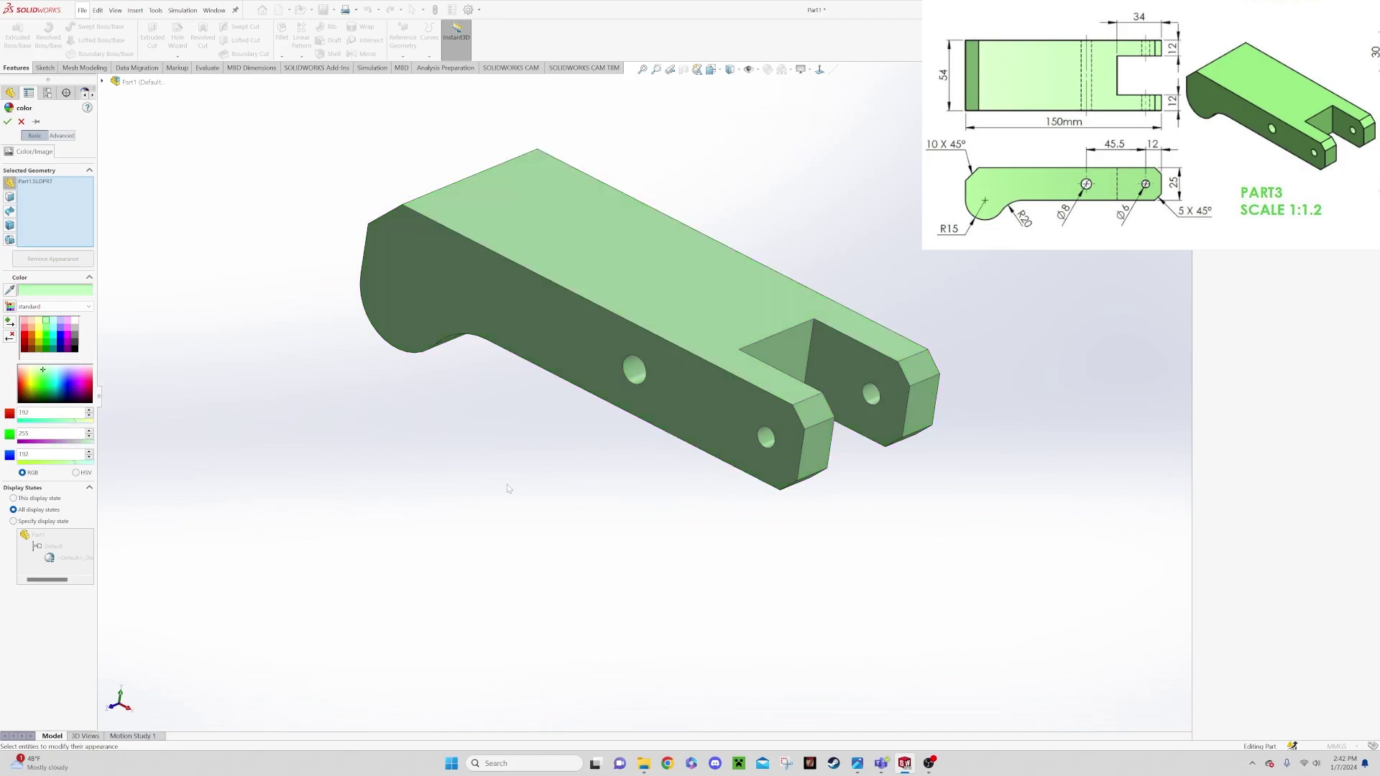
left_click(8, 122)
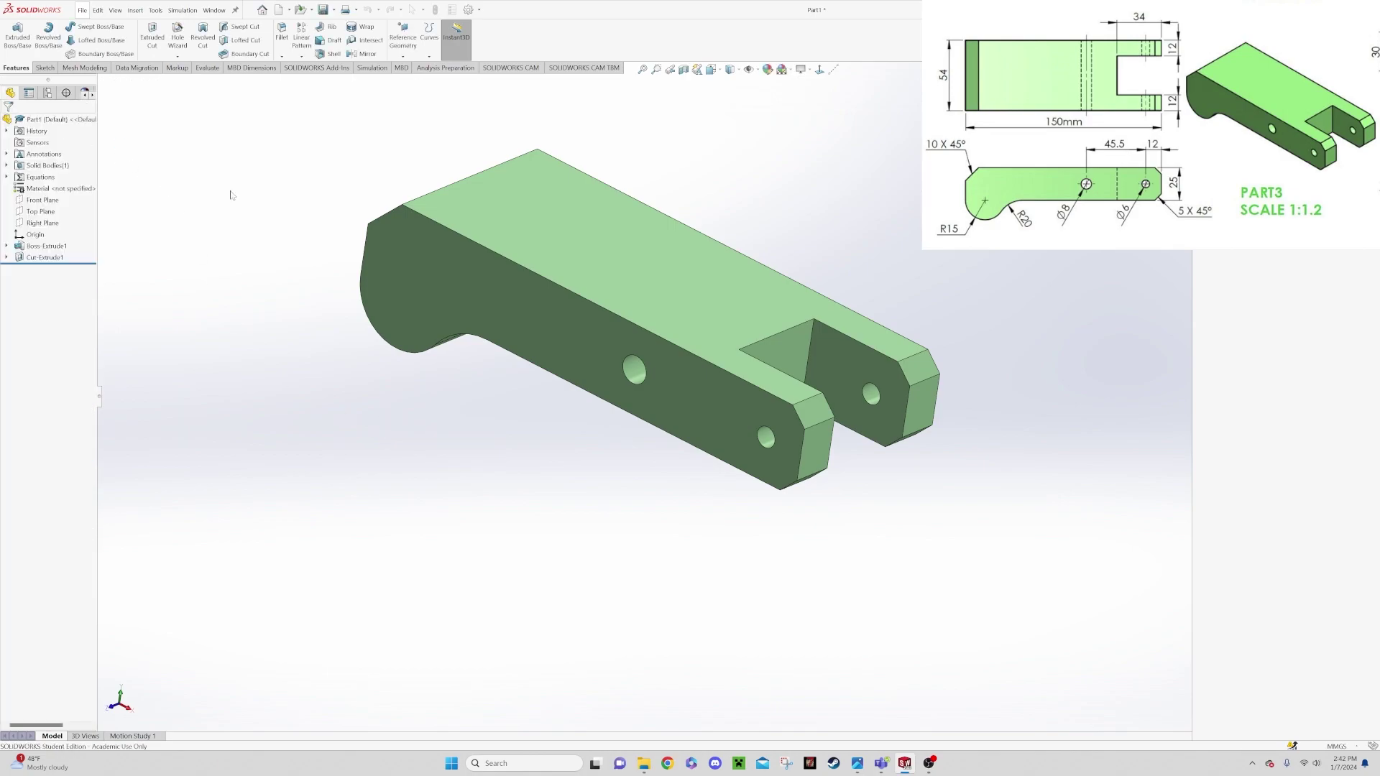